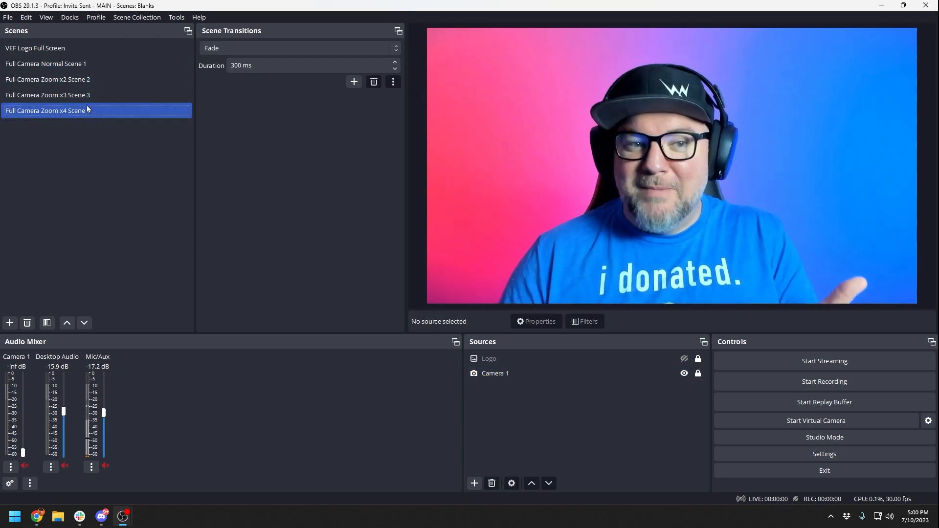
# - Switch among the Full Camera Zoom x2, x3 and x4 scenes to compare their current camera framing
pyautogui.click(89, 83)
pyautogui.click(83, 94)
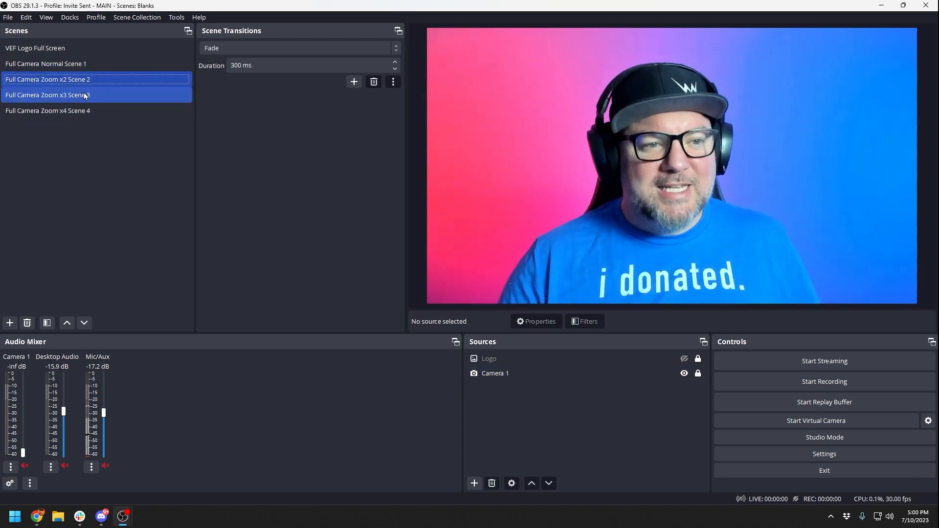
pyautogui.click(78, 110)
pyautogui.click(74, 84)
pyautogui.click(73, 94)
pyautogui.click(73, 94)
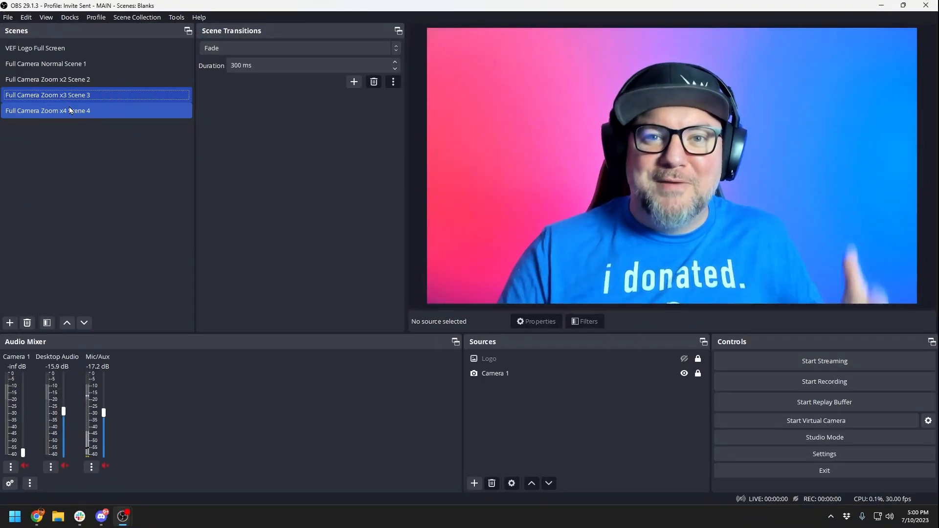
# - In Full Camera Zoom x2 Scene 2, unlock Camera 1 and enlarge it slightly beyond the canvas, framing the face and shoulders
pyautogui.click(72, 83)
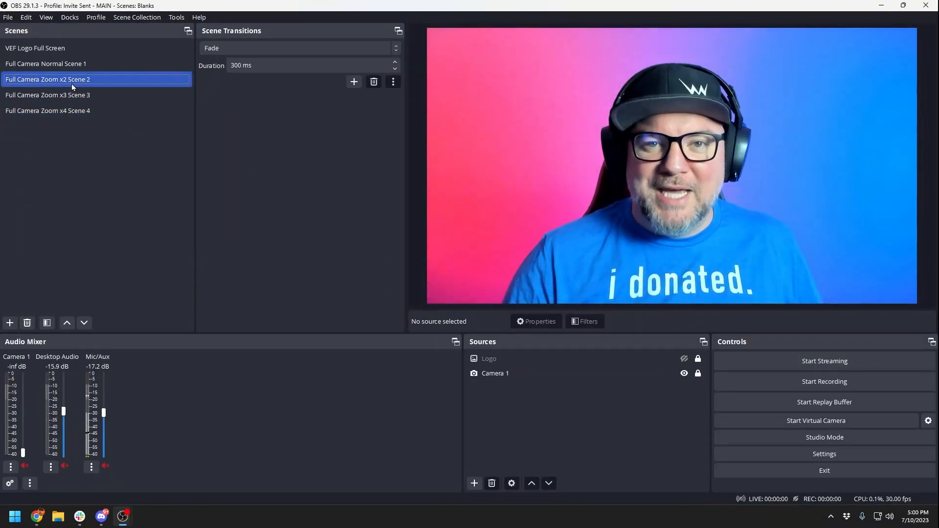
pyautogui.click(698, 375)
pyautogui.click(698, 375)
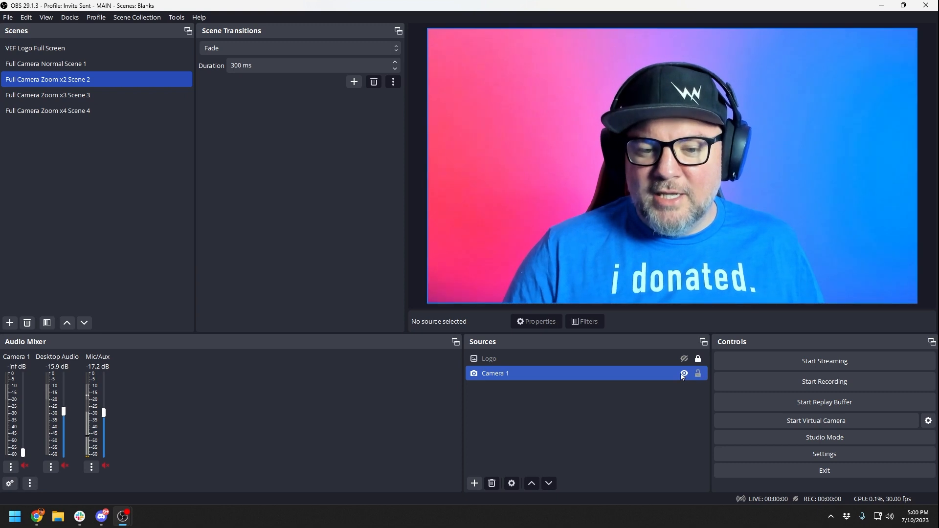
pyautogui.moveTo(552, 219); pyautogui.dragTo(409, 161)
pyautogui.moveTo(773, 245); pyautogui.dragTo(917, 304)
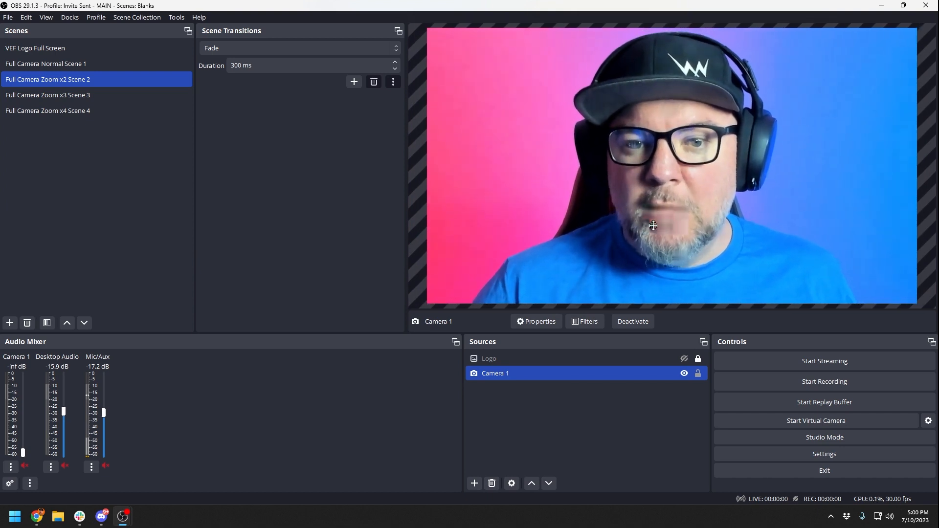
# - Switch from Full Camera Normal Scene 1 to Full Camera Zoom x2 Scene 2 to compare the framing
pyautogui.click(59, 64)
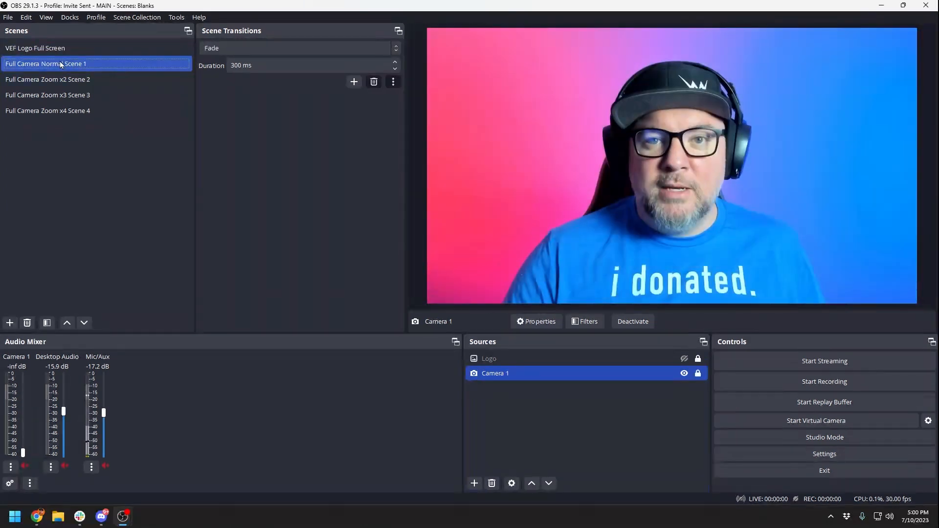
pyautogui.click(59, 63)
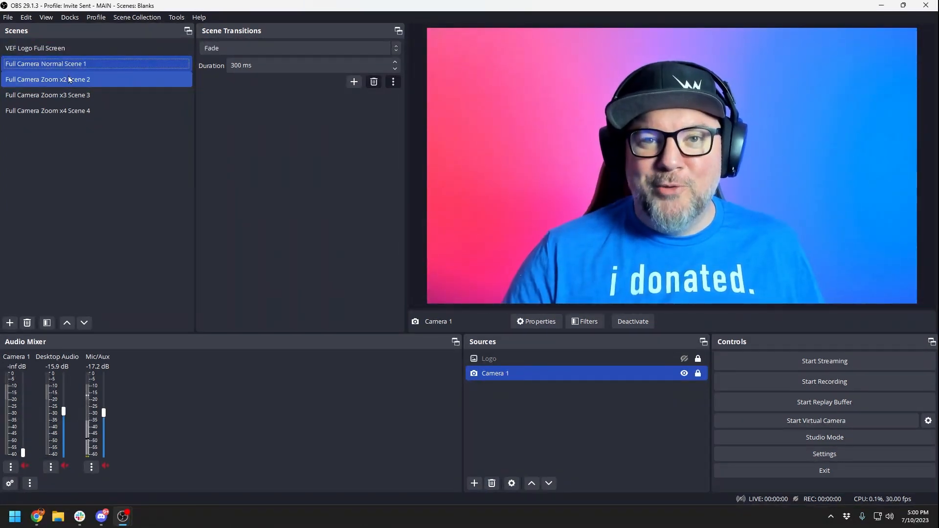
pyautogui.click(69, 79)
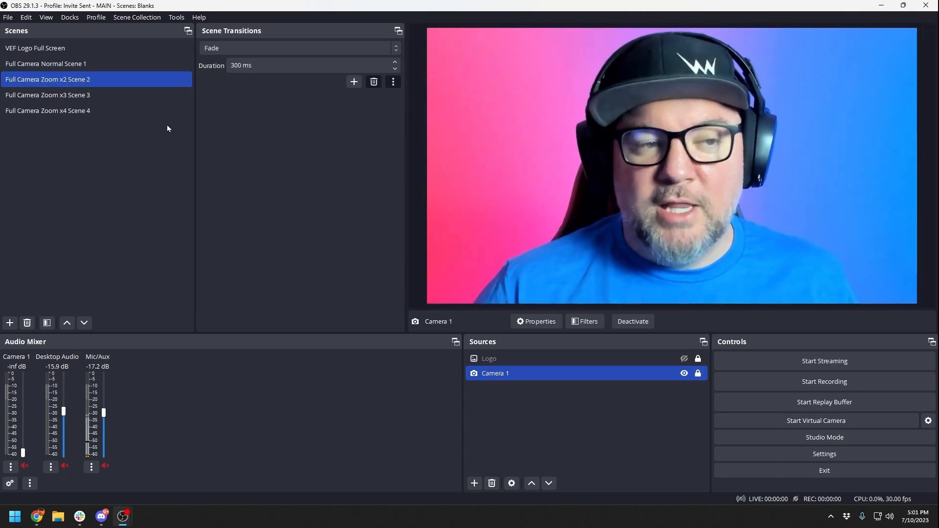
# - In Full Camera Zoom x3 Scene 3, unlock Camera 1 and enlarge it beyond the canvas for a tighter face shot than x2
pyautogui.click(92, 95)
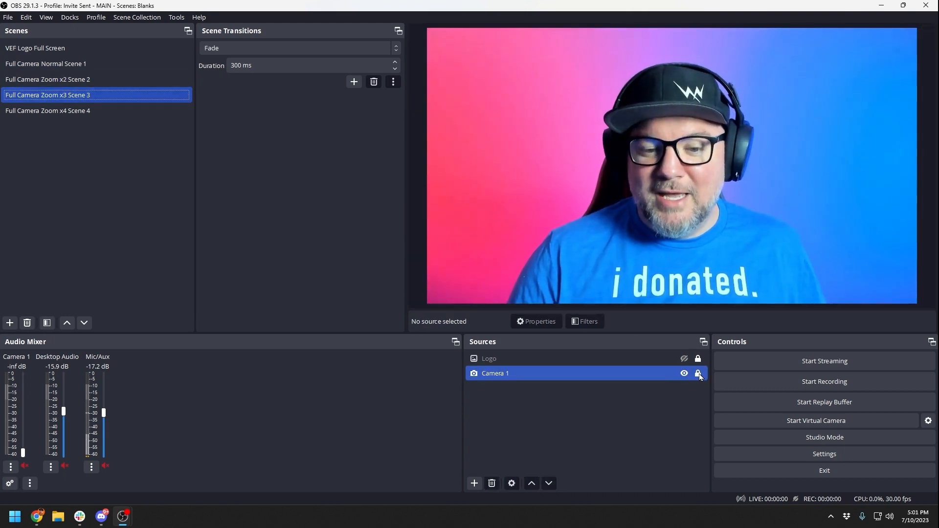
pyautogui.click(698, 373)
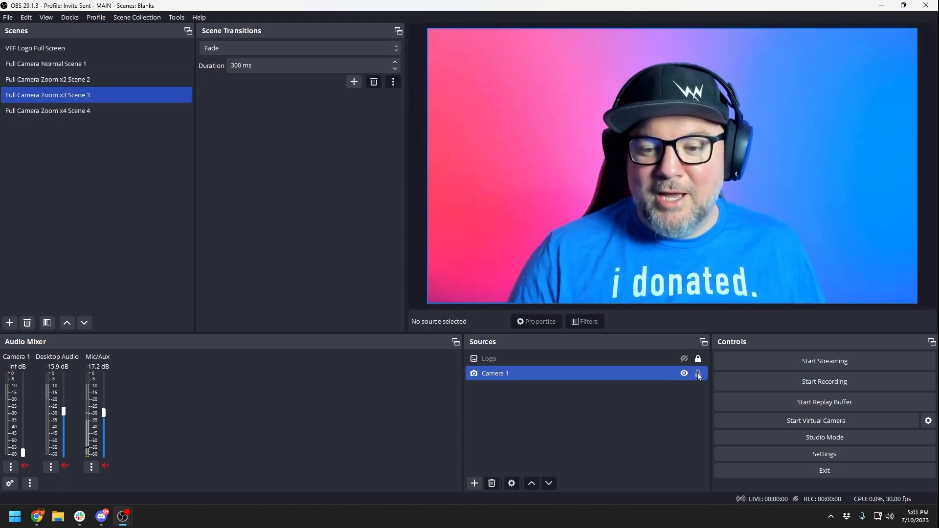
pyautogui.moveTo(551, 231); pyautogui.dragTo(434, 131)
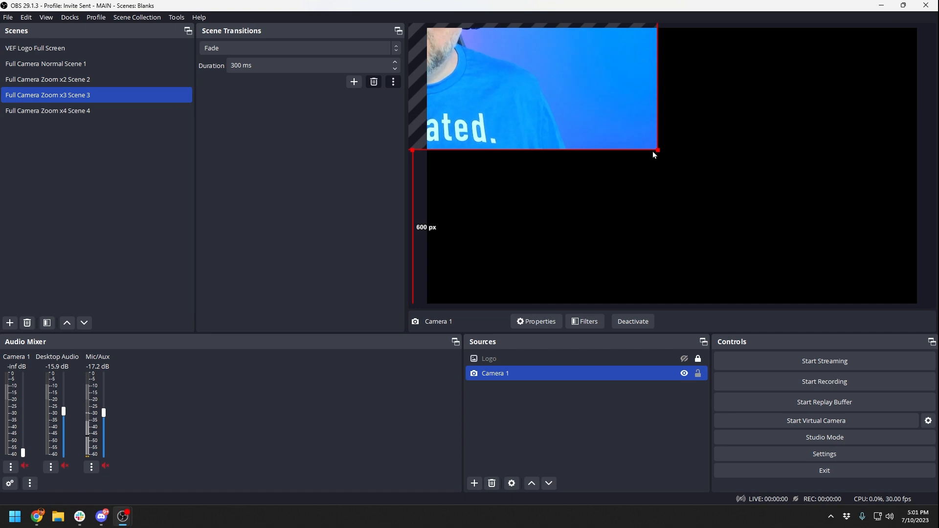
pyautogui.moveTo(657, 151); pyautogui.dragTo(917, 303)
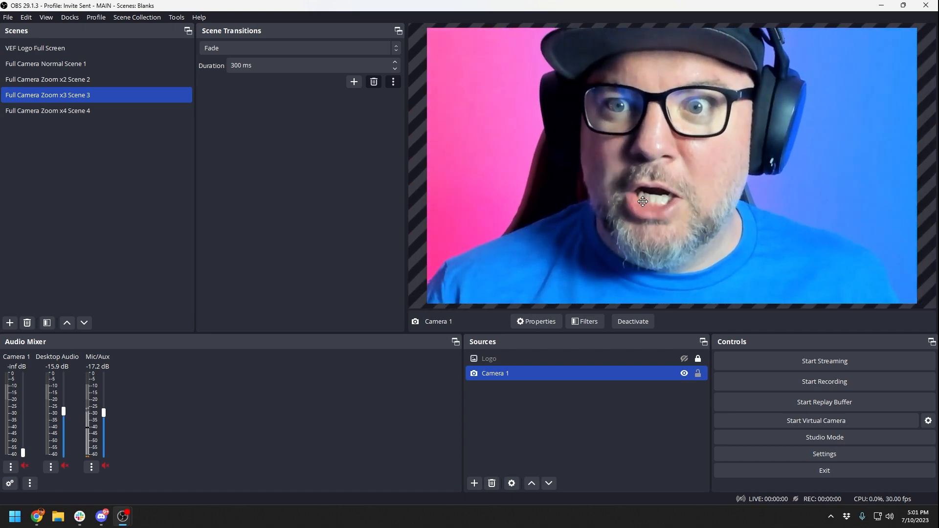
# - Step through the Normal, Zoom x2 and Zoom x3 scenes in order to check the progressive zoom
pyautogui.click(86, 63)
pyautogui.click(95, 79)
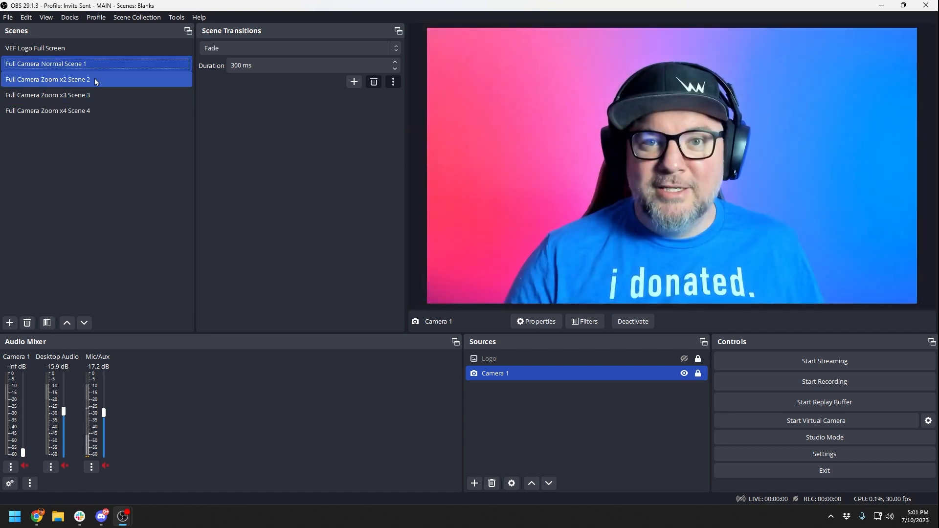
pyautogui.click(93, 96)
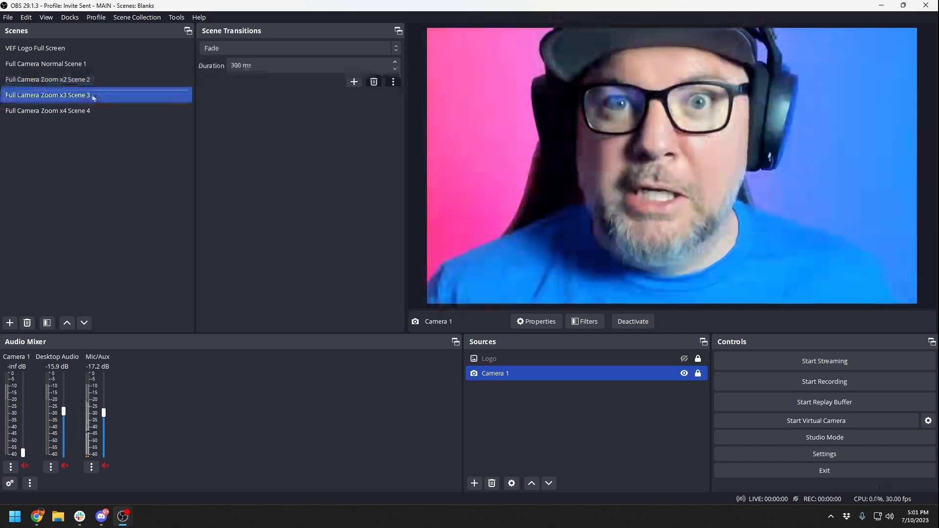
# - In Full Camera Zoom x4 Scene 4, unlock Camera 1, enlarge it to an extreme close-up centred on the face, and relock it
pyautogui.click(94, 109)
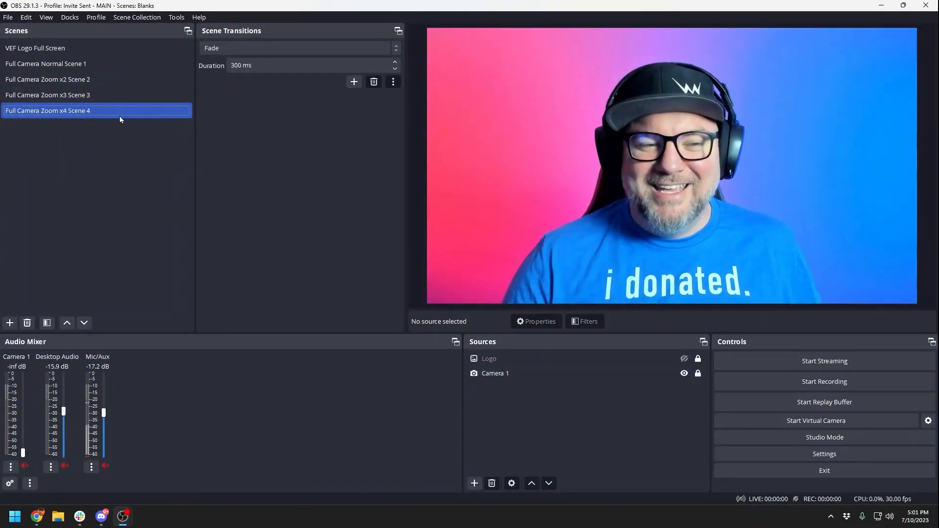
pyautogui.click(698, 376)
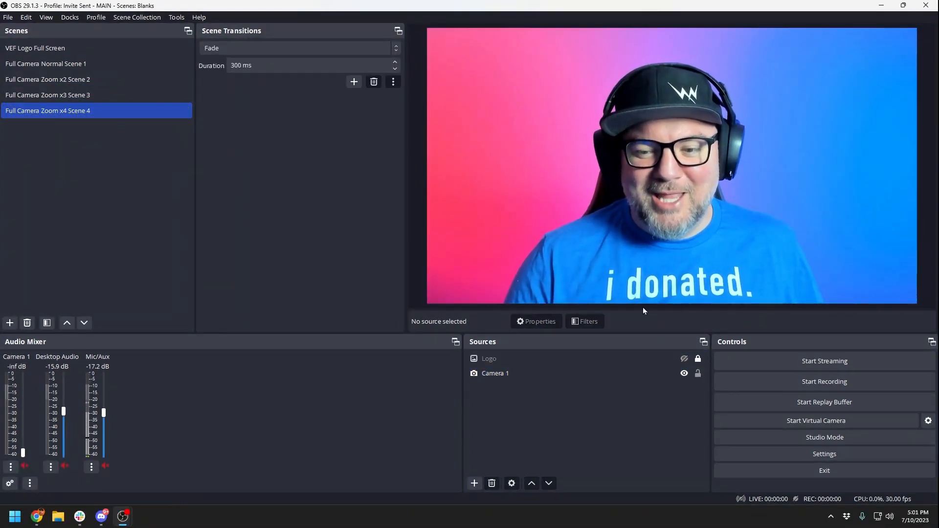
pyautogui.moveTo(631, 256); pyautogui.dragTo(405, 83)
pyautogui.moveTo(555, 113); pyautogui.dragTo(414, 47)
pyautogui.moveTo(546, 64); pyautogui.dragTo(655, 139)
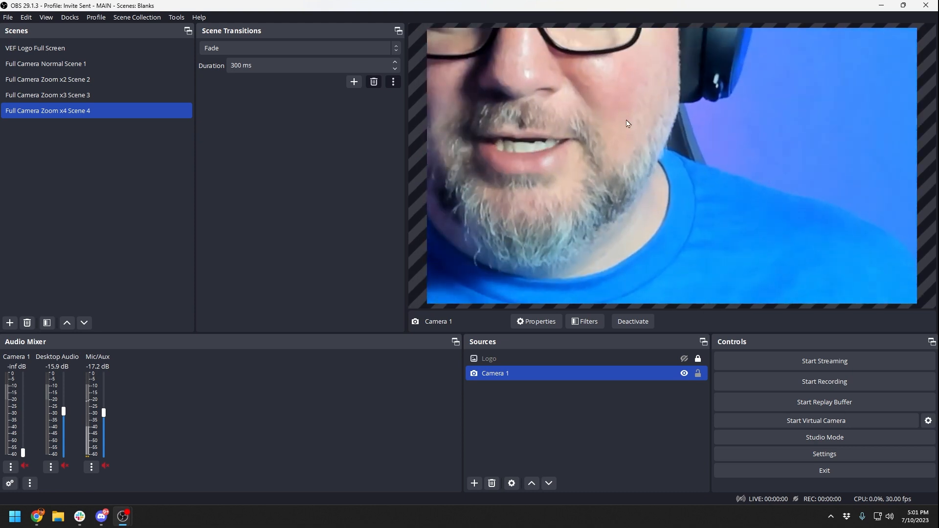
pyautogui.click(698, 373)
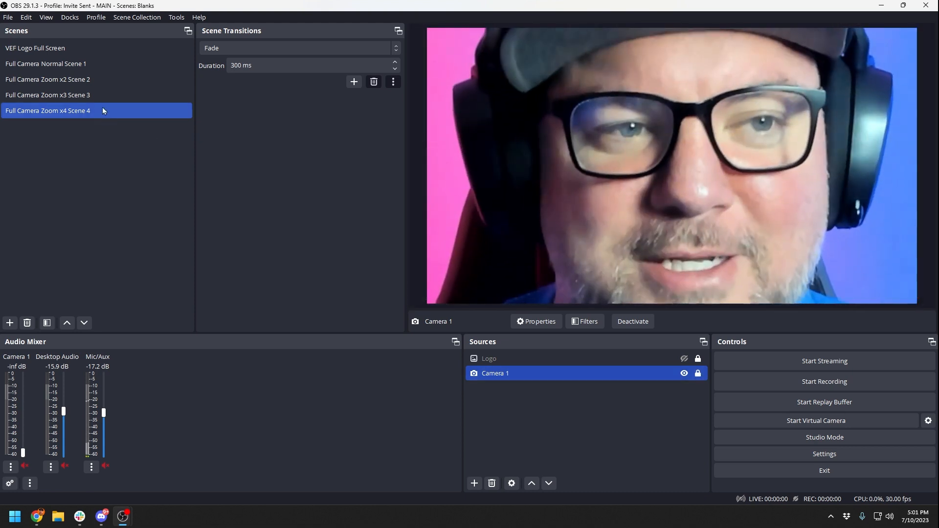
# - Preview the Normal scene through Zoom x4, return through x2 to Normal, and check the VEF Logo Full Screen scene
pyautogui.click(88, 66)
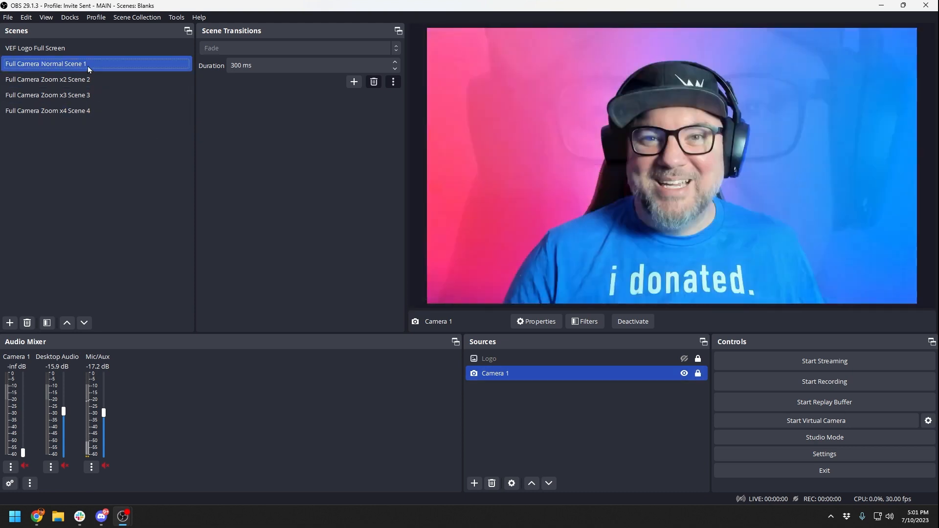
pyautogui.click(94, 81)
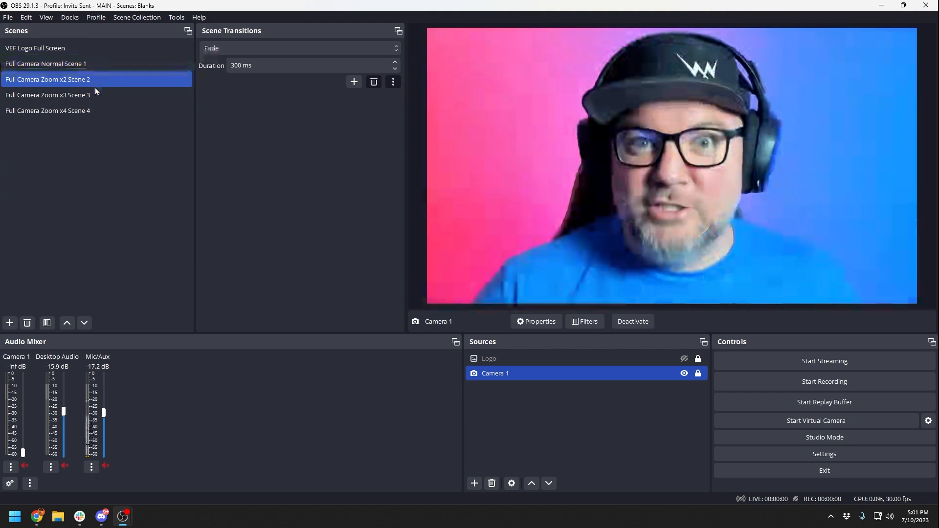
pyautogui.click(95, 94)
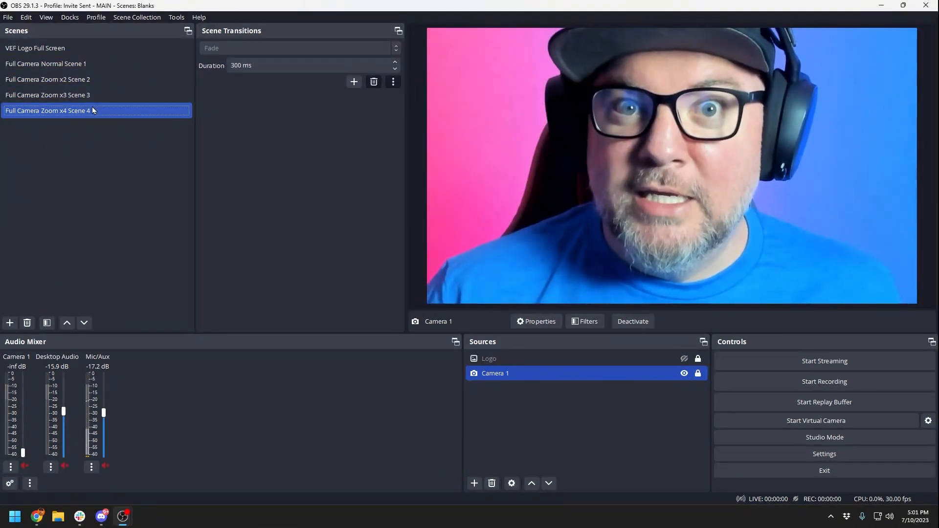
pyautogui.click(93, 109)
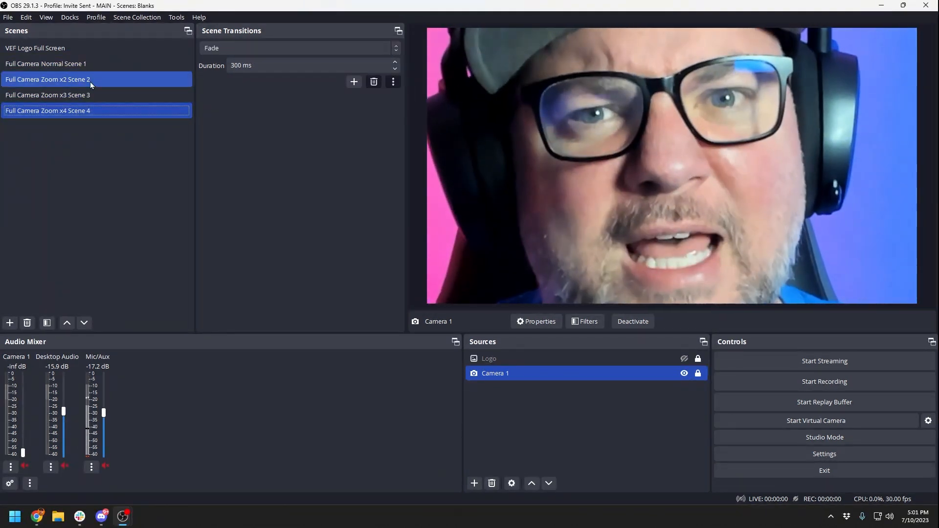
pyautogui.click(90, 83)
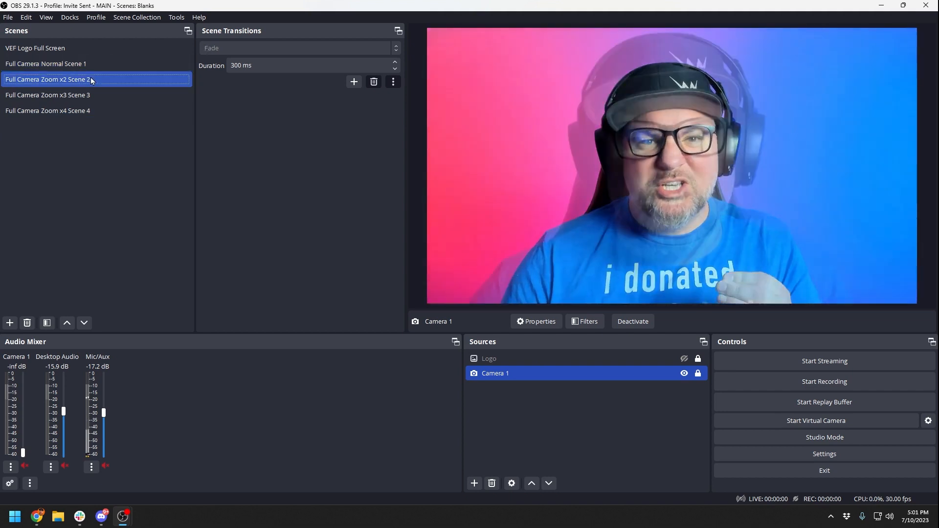
pyautogui.click(89, 68)
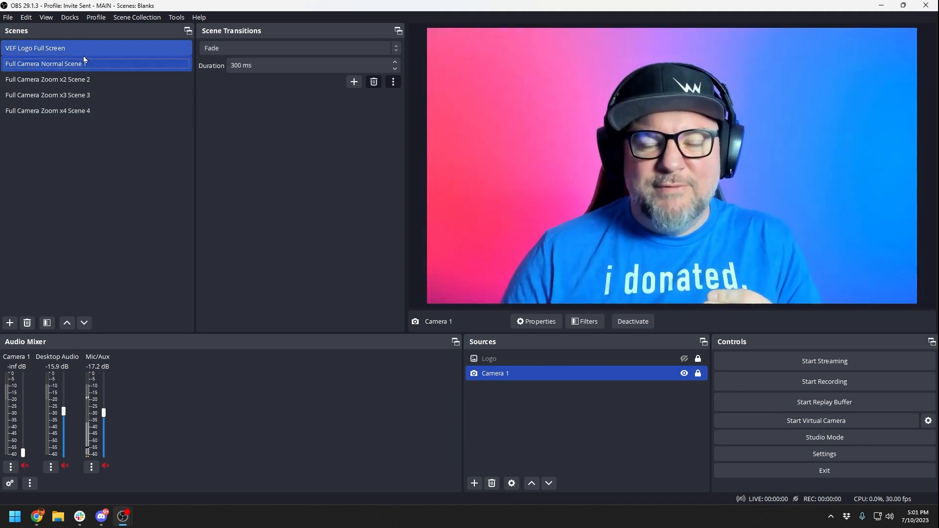
pyautogui.click(81, 48)
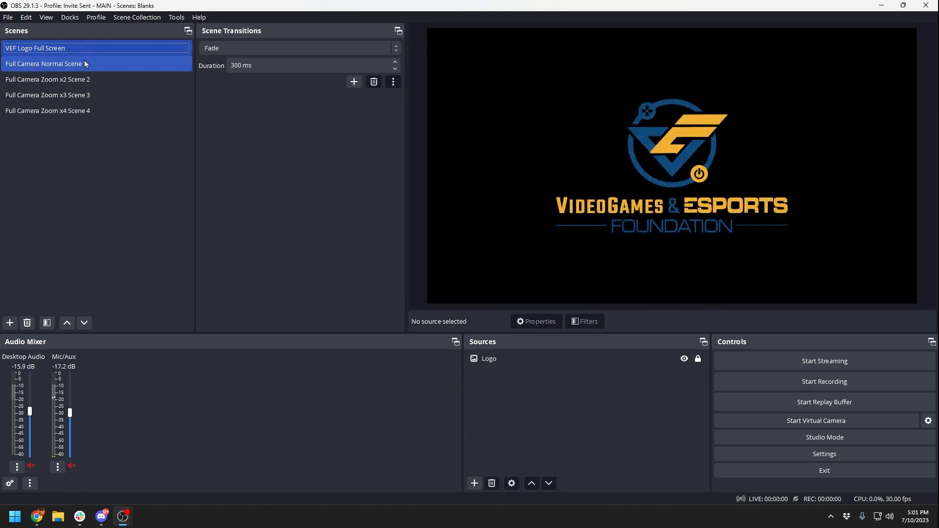
pyautogui.click(84, 61)
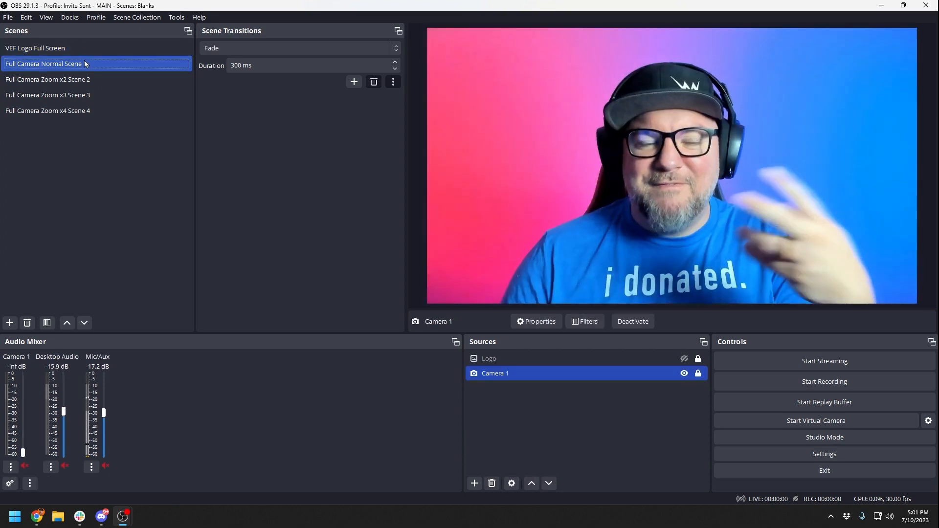
# - Run through the Zoom x2, x3 and x4 scenes to examine how the fade looks between zoom levels
pyautogui.click(75, 79)
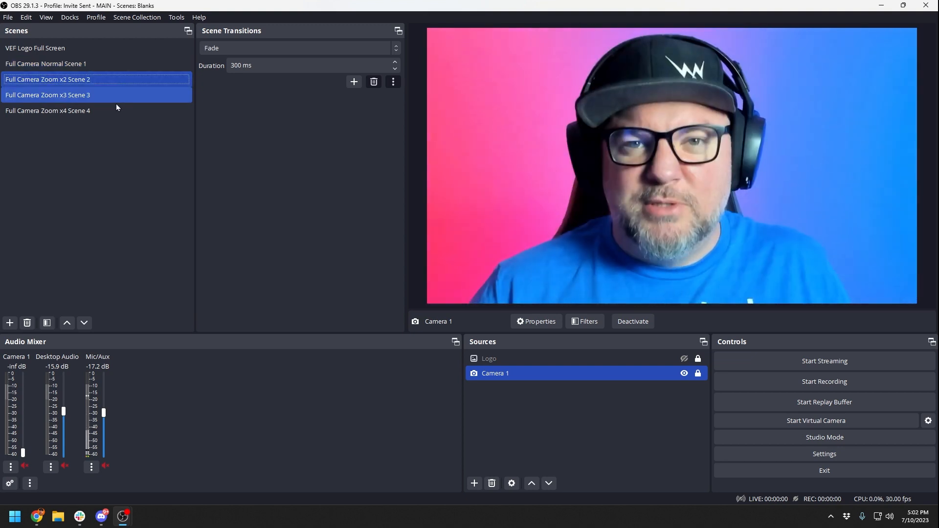
pyautogui.click(117, 97)
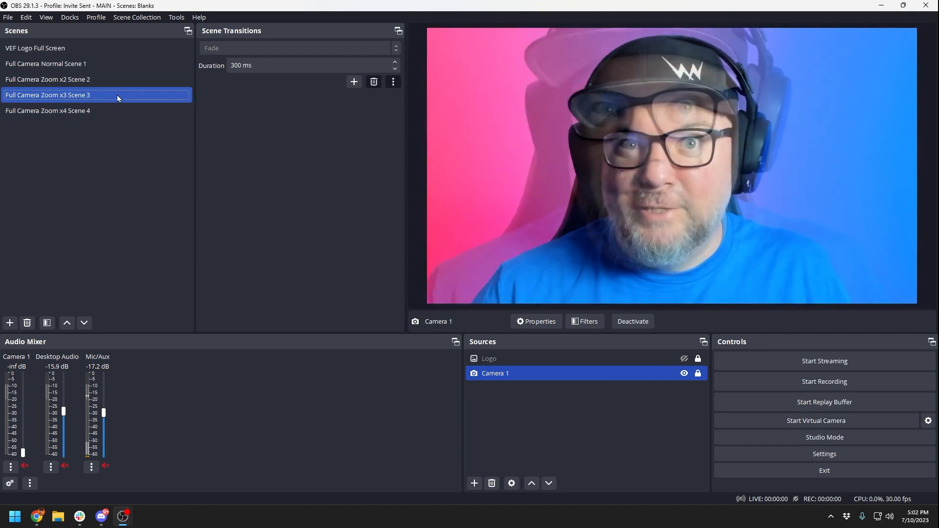
pyautogui.click(119, 110)
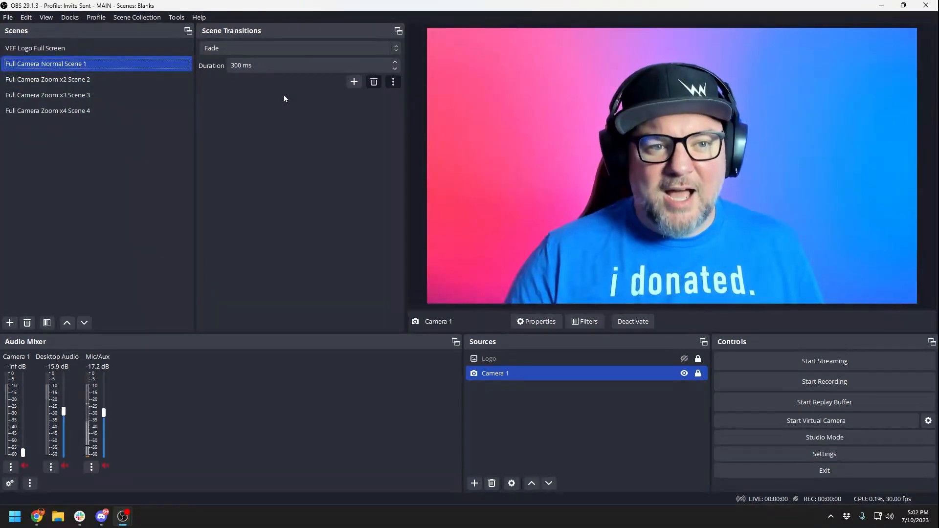
# - Check that the Scene Transitions dock is enabled and set the Fade transition's duration to 1000 ms
pyautogui.click(72, 21)
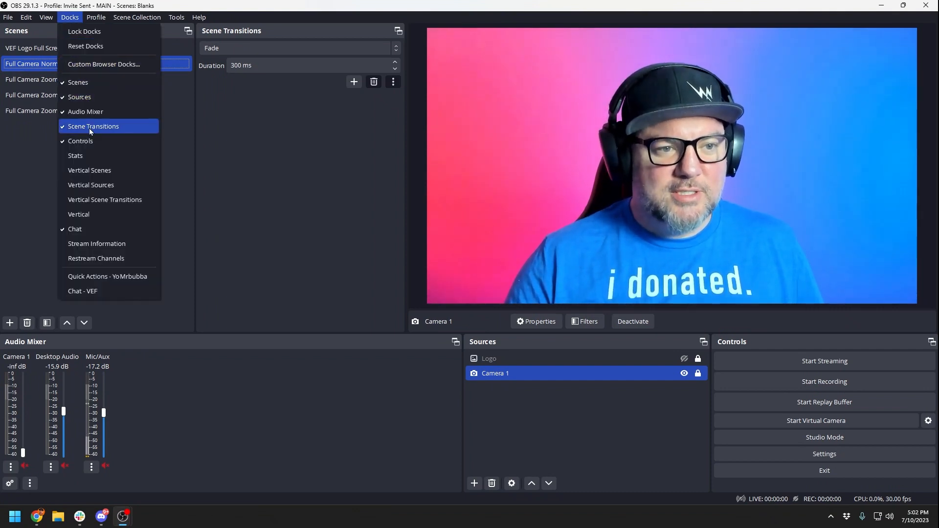
pyautogui.click(255, 95)
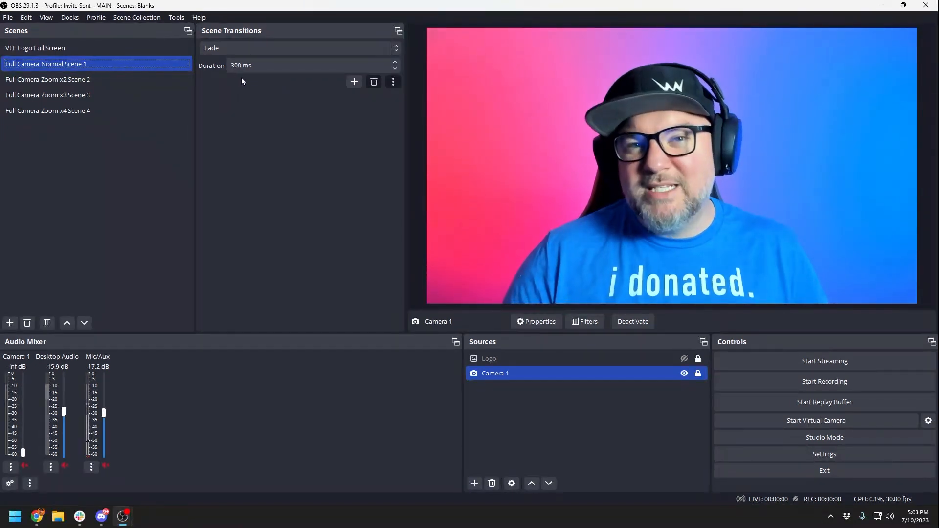
pyautogui.click(234, 67)
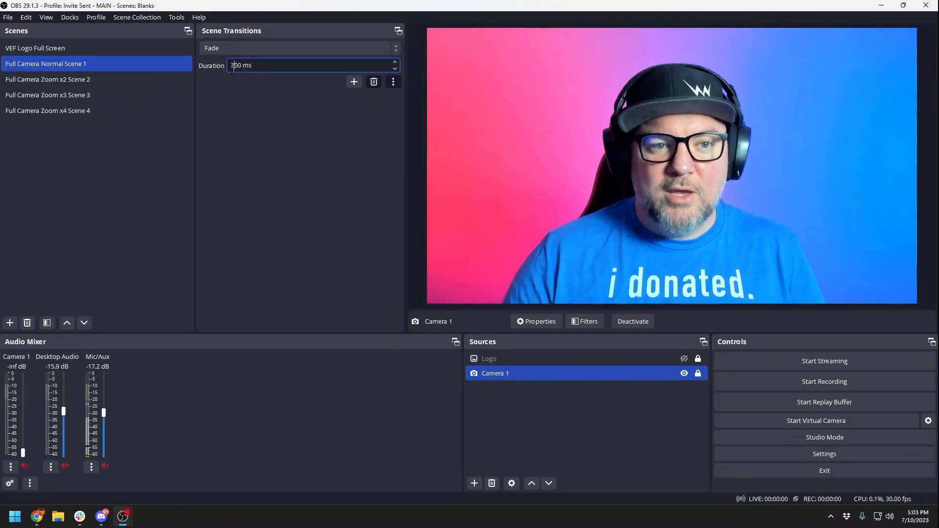
pyautogui.press('Delete')
pyautogui.write('10')
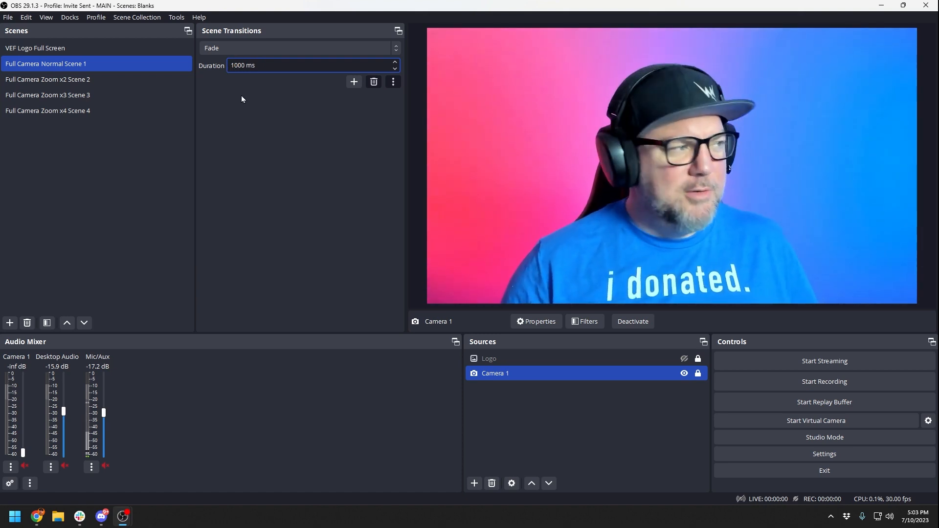
# - Switch from the Normal scene to Full Camera Zoom x2 Scene 2 to preview the slower fade
pyautogui.hotkey('alt', 'Tab')
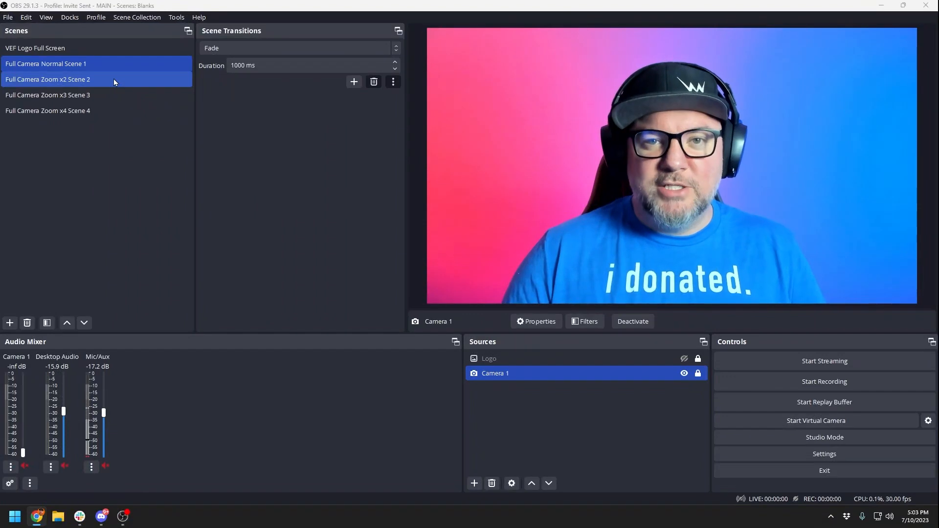
pyautogui.click(113, 80)
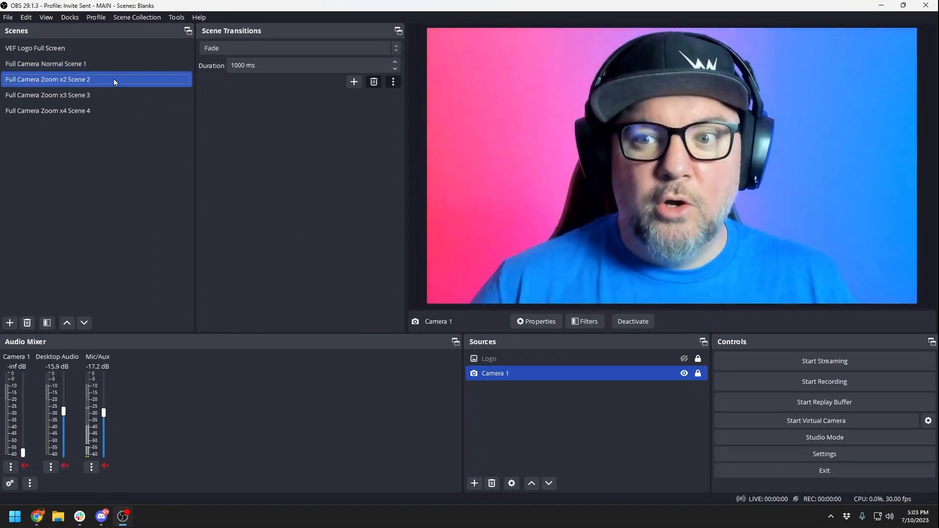
# - Preview the slow fade through the Zoom x3 and x4 scenes and back to Full Camera Normal Scene 1
pyautogui.click(111, 94)
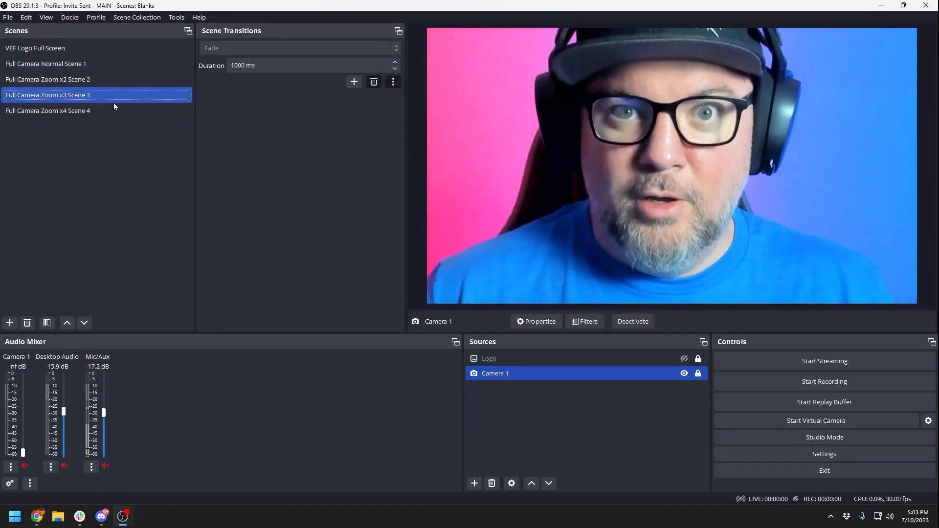
pyautogui.click(113, 111)
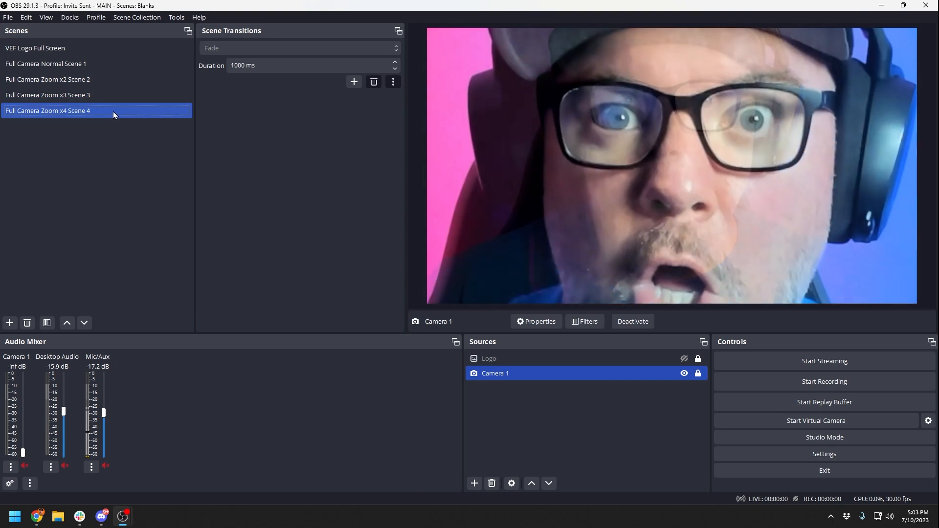
pyautogui.click(104, 63)
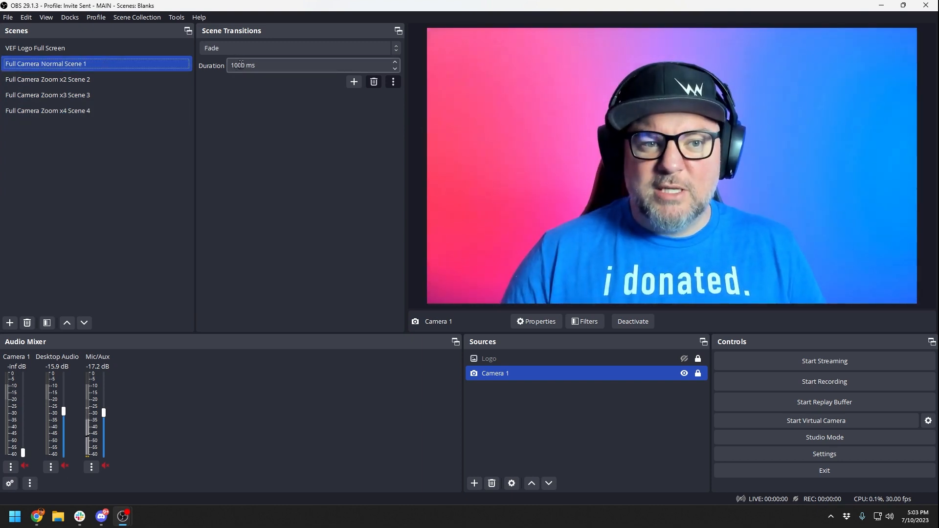
# - Set the Fade duration to 100 ms and preview it through the Zoom x2, x3 and x4 scenes and back to Normal
pyautogui.moveTo(241, 64); pyautogui.dragTo(232, 65)
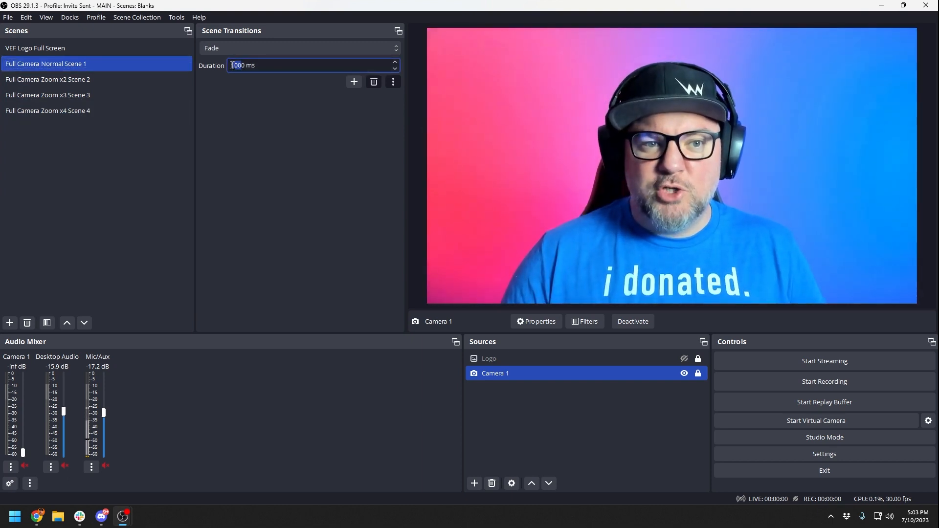
pyautogui.write('0')
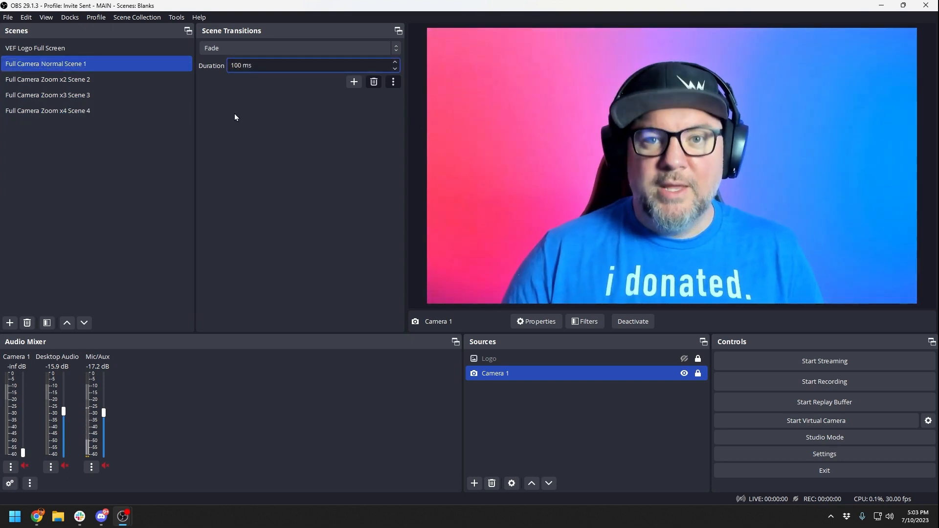
pyautogui.click(109, 82)
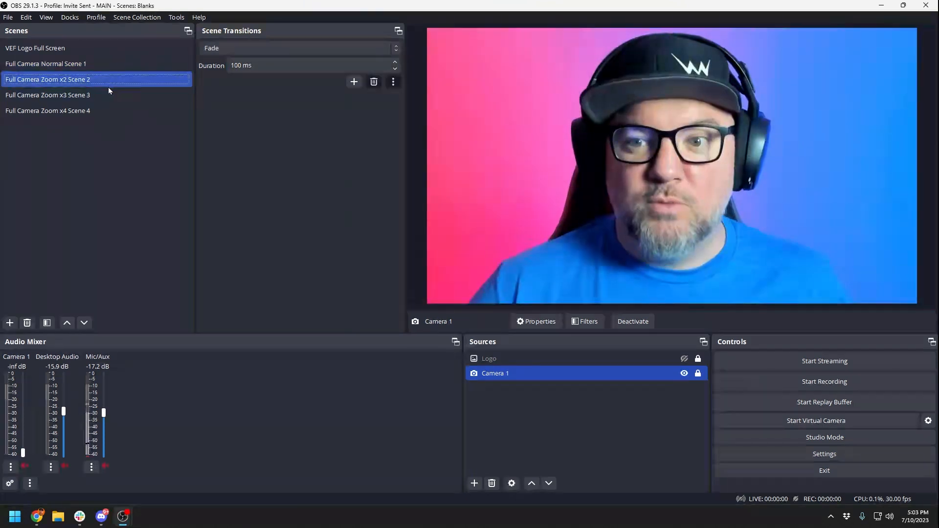
pyautogui.click(108, 96)
pyautogui.click(108, 109)
pyautogui.click(101, 64)
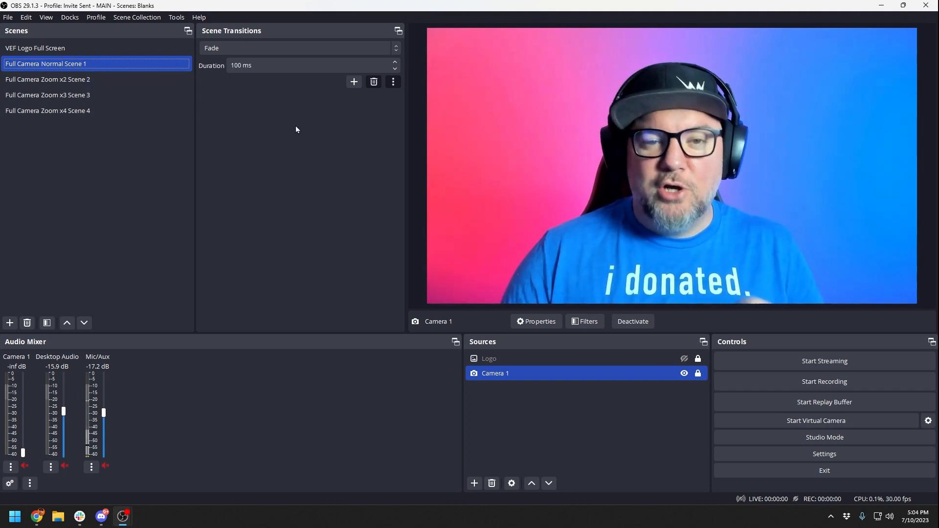
# - Change the scene transition to Cut and view the configurable transition types that can be added
pyautogui.click(389, 51)
pyautogui.click(364, 57)
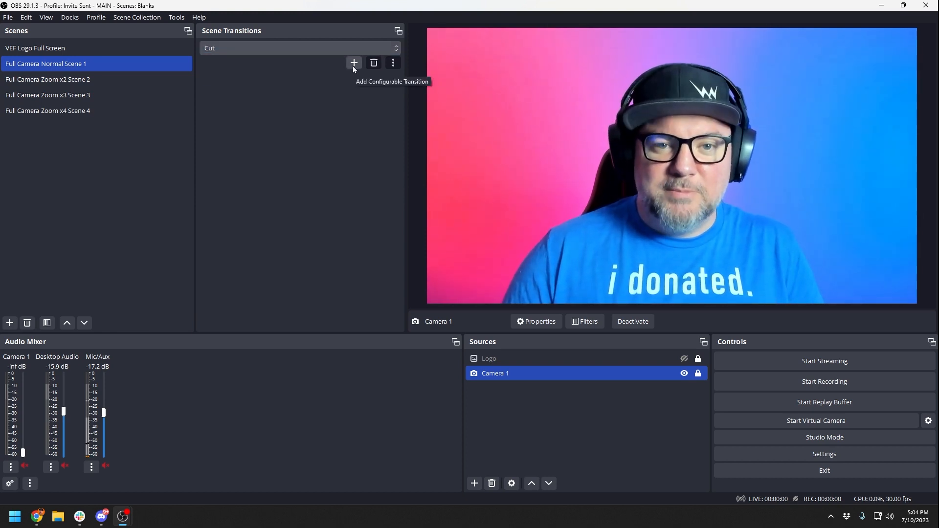
pyautogui.click(354, 66)
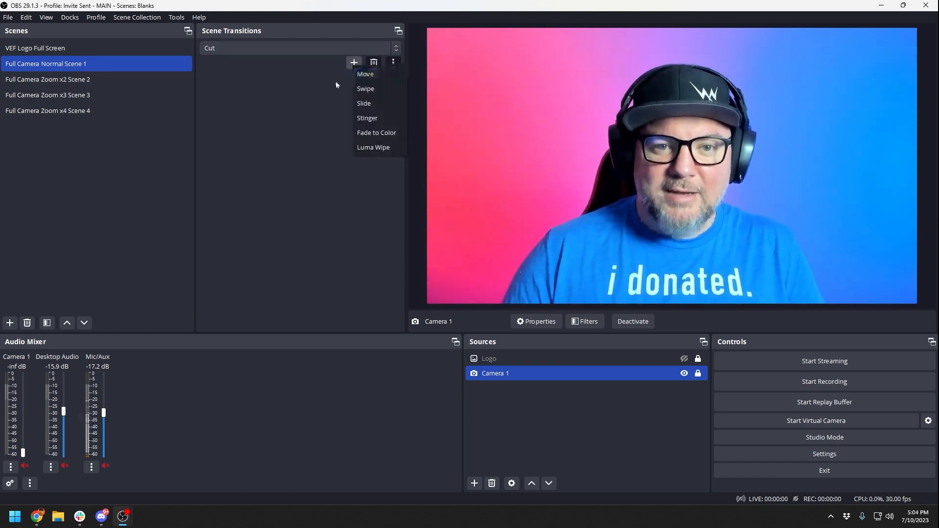
pyautogui.click(344, 80)
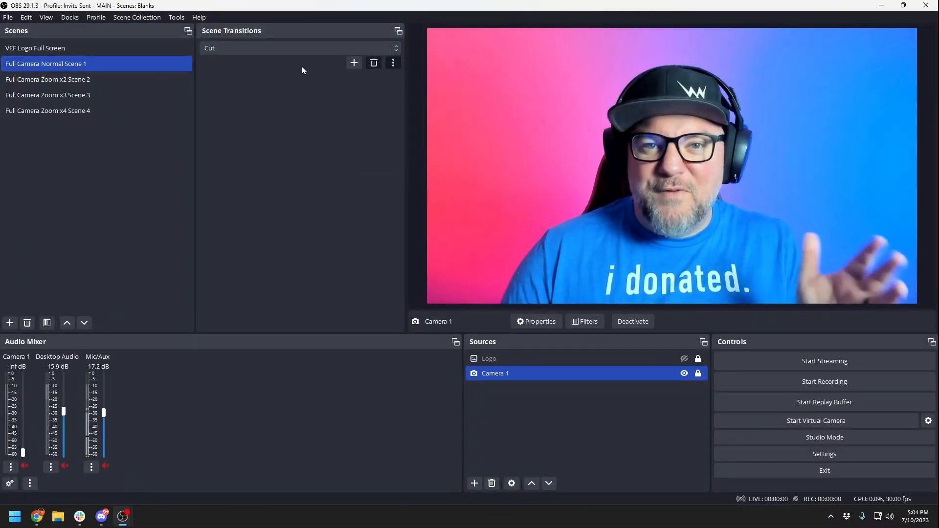
# - Switch back and forth among the Normal and Zoom x2, x3 and x4 scenes to examine how the instant cuts look
pyautogui.click(152, 81)
pyautogui.click(151, 94)
pyautogui.click(149, 111)
pyautogui.click(145, 95)
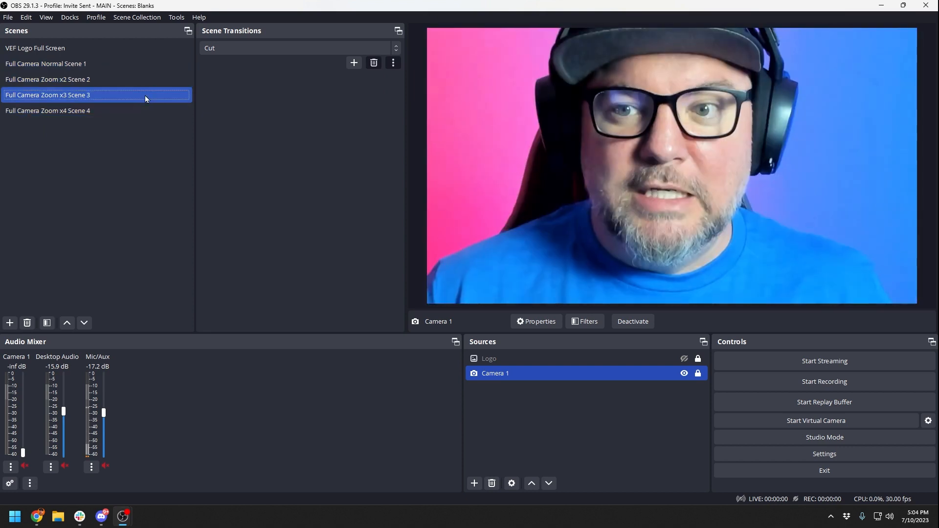
pyautogui.click(143, 79)
pyautogui.click(142, 71)
pyautogui.click(140, 80)
pyautogui.click(140, 91)
pyautogui.click(139, 79)
pyautogui.click(141, 69)
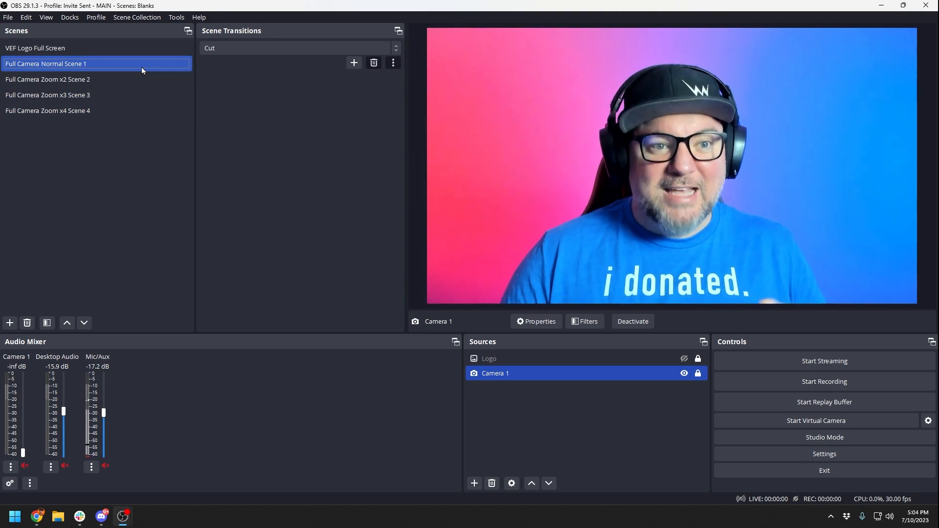
# - Change the transition back to Fade with a 300 ms duration and preview it through the zoom scenes and back to Normal
pyautogui.click(381, 47)
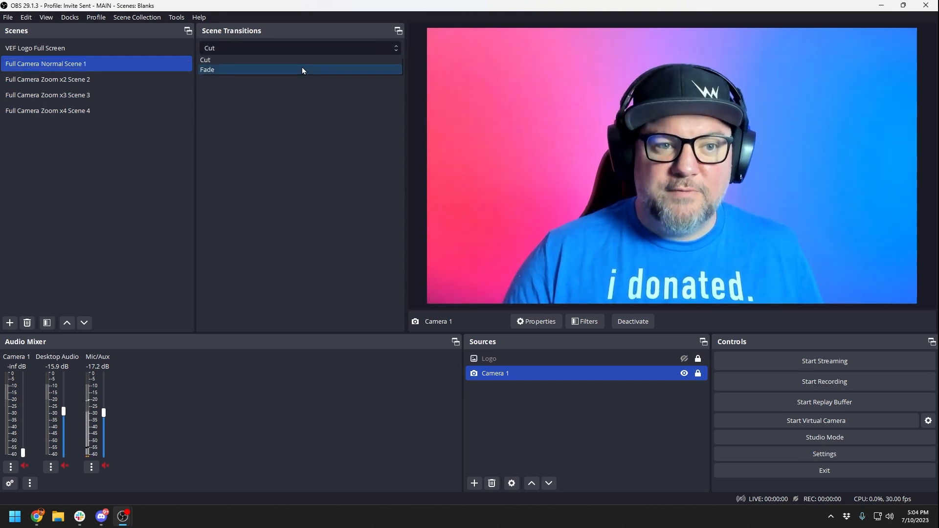
pyautogui.click(224, 71)
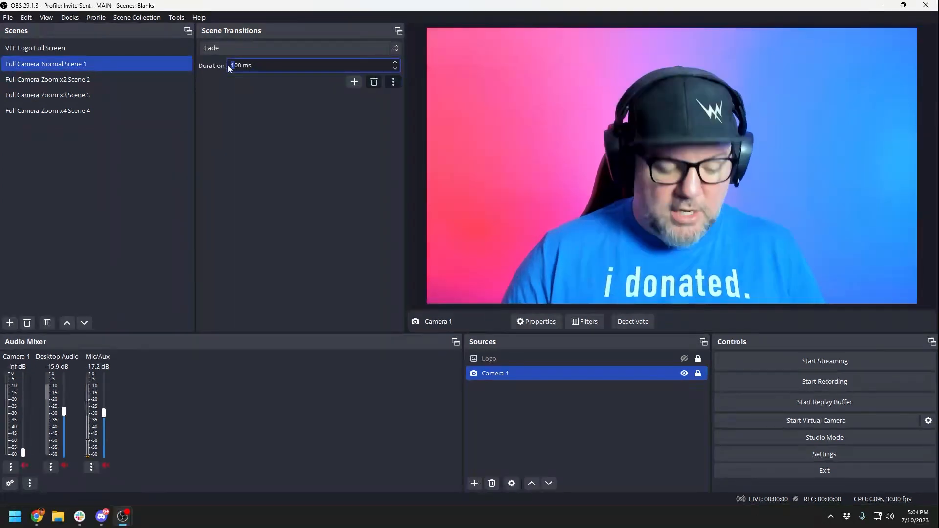
pyautogui.click(92, 84)
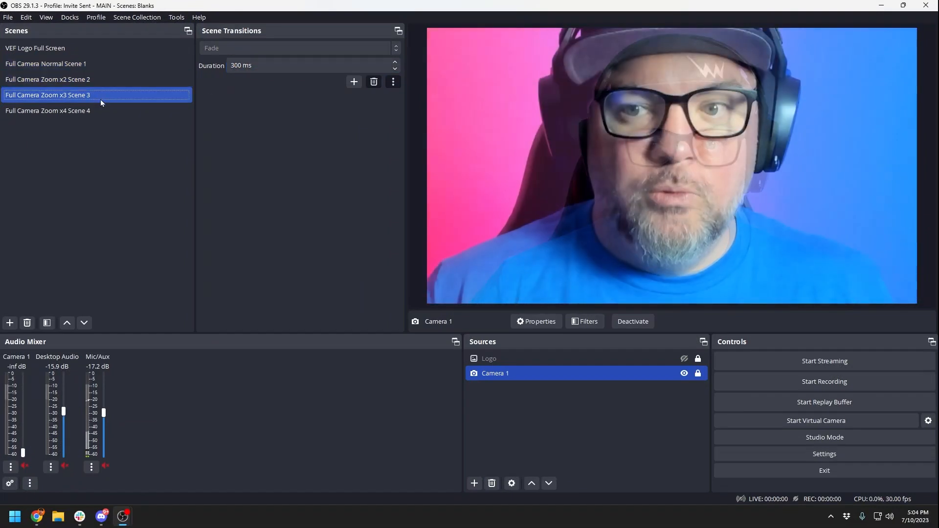
pyautogui.click(101, 99)
pyautogui.click(112, 66)
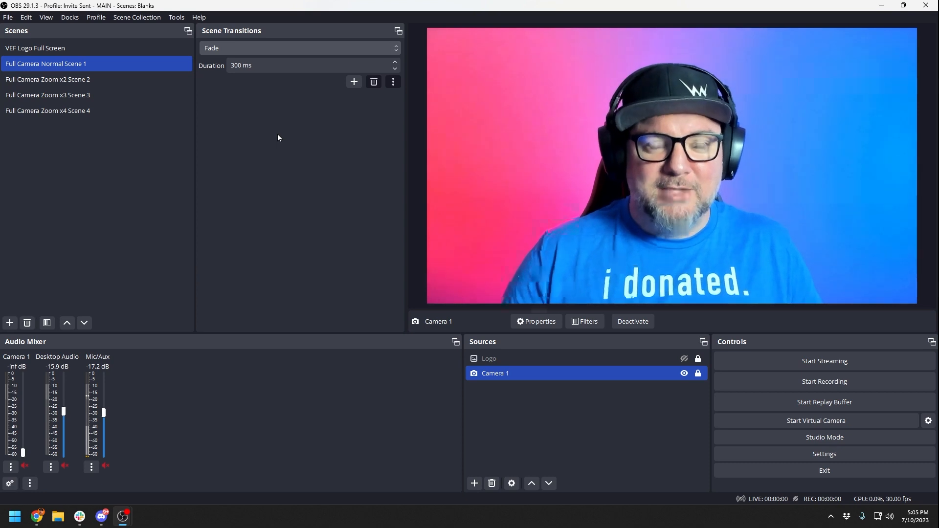
# - Set the Fade duration to 1000 ms and preview it between the Normal, Zoom x2 and Zoom x3 scenes, ending on Zoom x2
pyautogui.click(232, 65)
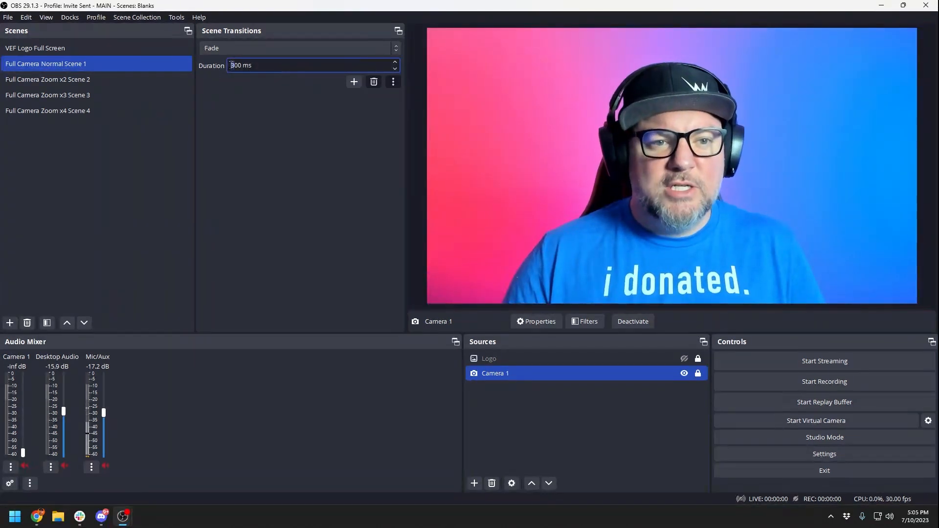
pyautogui.write('10')
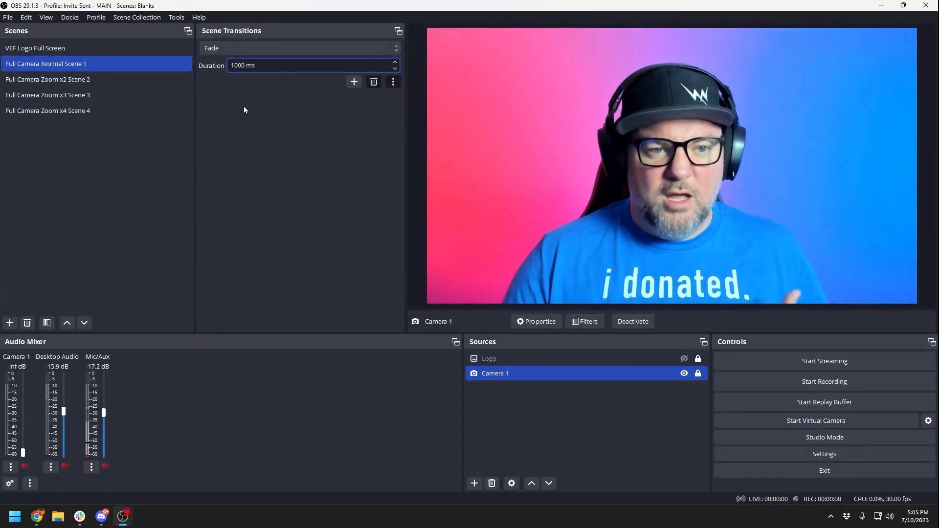
pyautogui.click(120, 82)
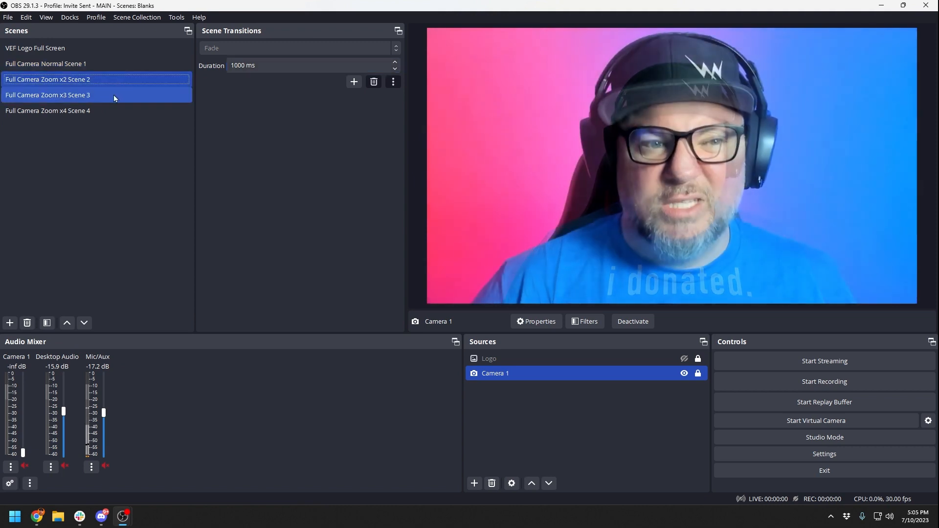
pyautogui.click(113, 95)
pyautogui.click(93, 65)
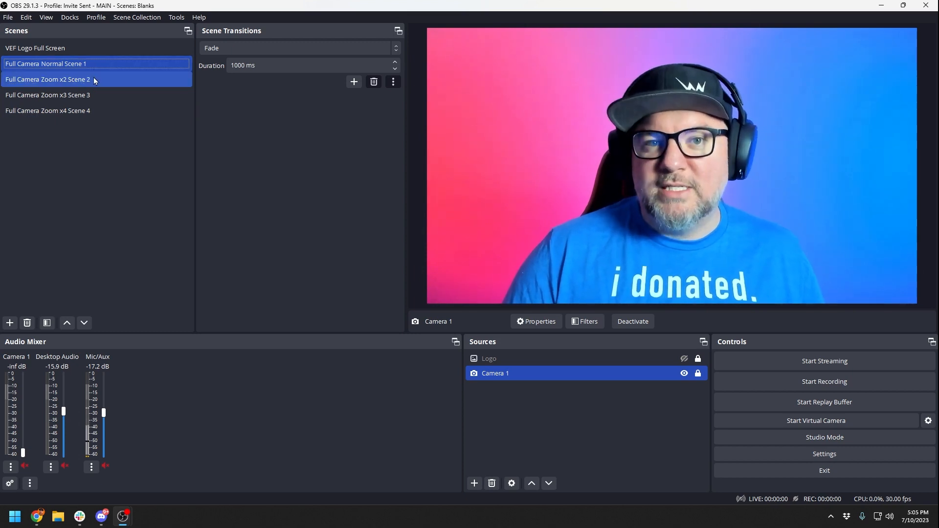
pyautogui.click(93, 78)
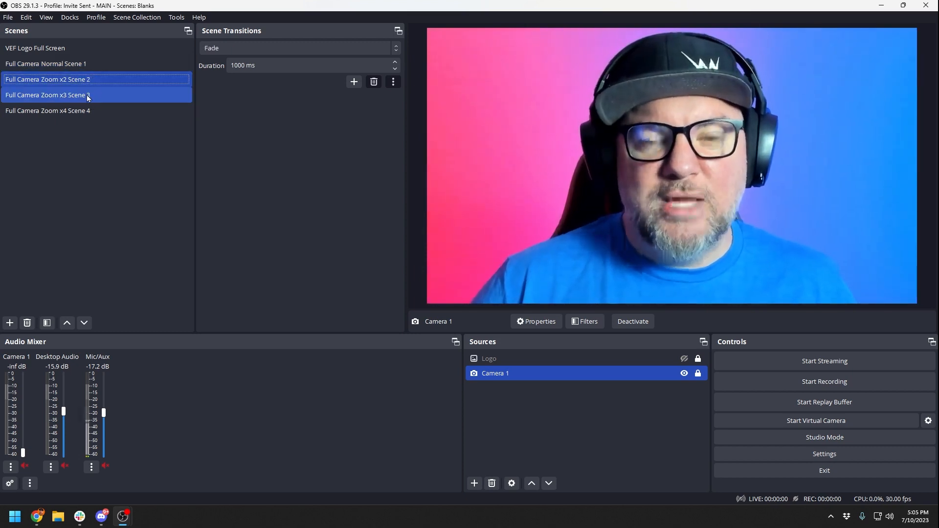
# - Switch the scene transition to Cut and return it to Fade
pyautogui.click(229, 52)
pyautogui.click(226, 59)
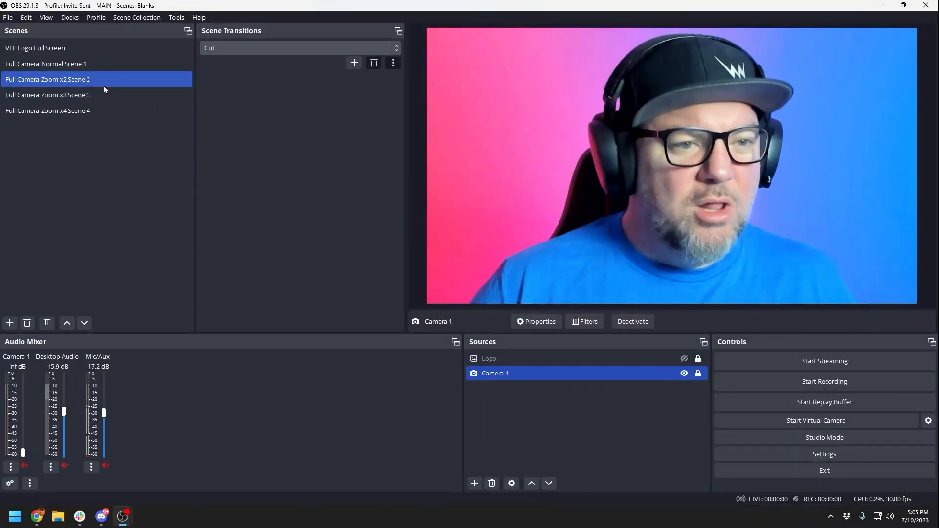
pyautogui.scroll(-1, 230, 48)
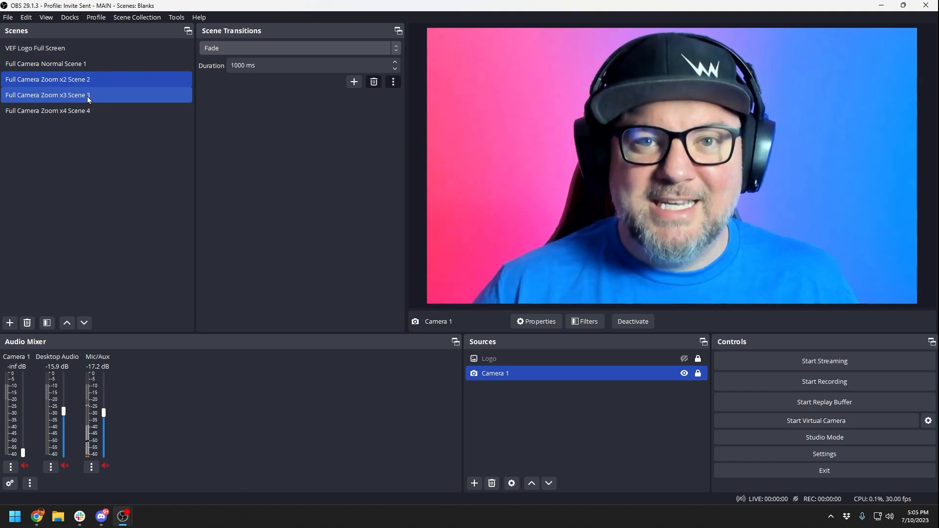
# - Set the Transition Override of Full Camera Zoom x3 Scene 3 to Cut
pyautogui.rightClick(87, 96)
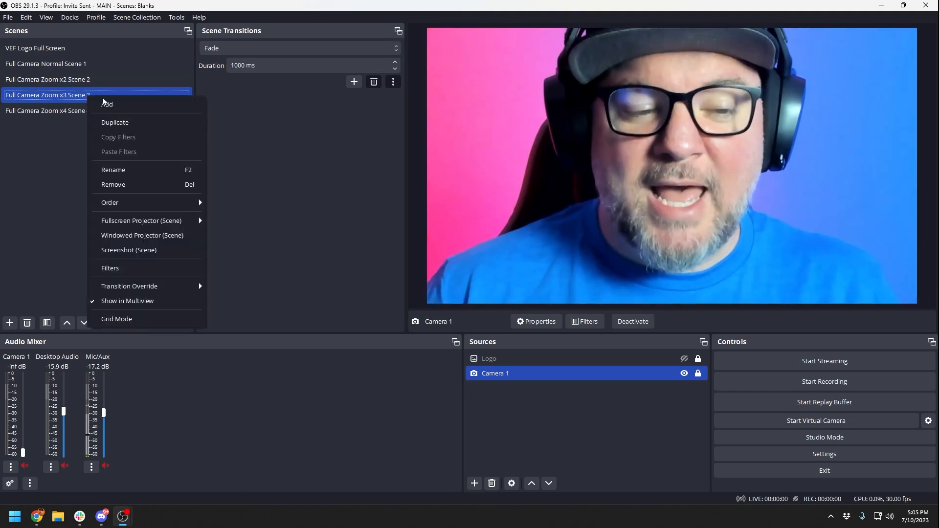
pyautogui.moveTo(164, 287)
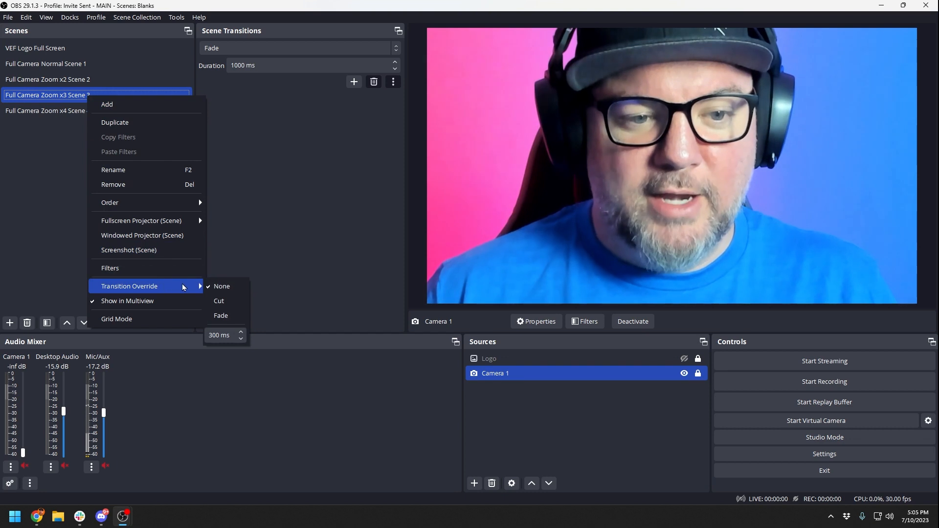
pyautogui.click(231, 302)
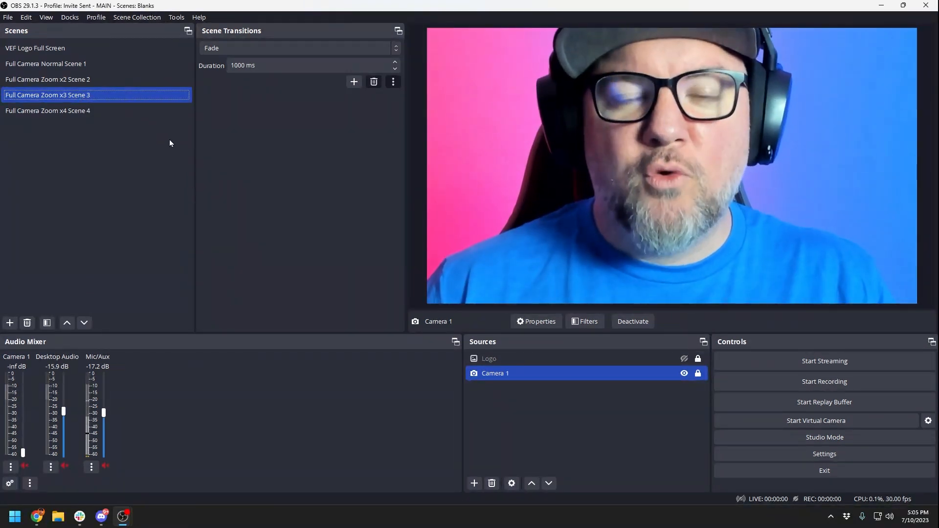
# - Switch among the Normal, Zoom x2, x3 and x4 scenes to compare the overridden transition into Zoom x3 with the fades
pyautogui.click(111, 80)
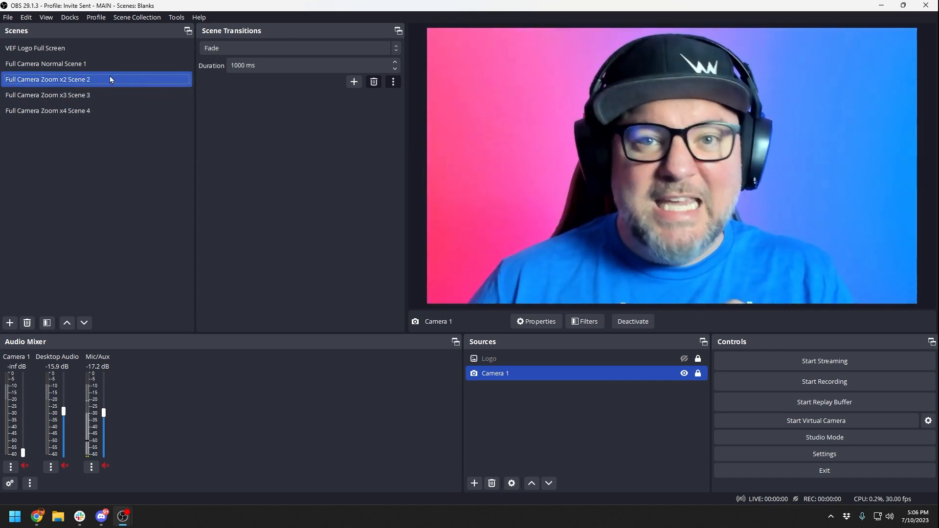
pyautogui.click(105, 95)
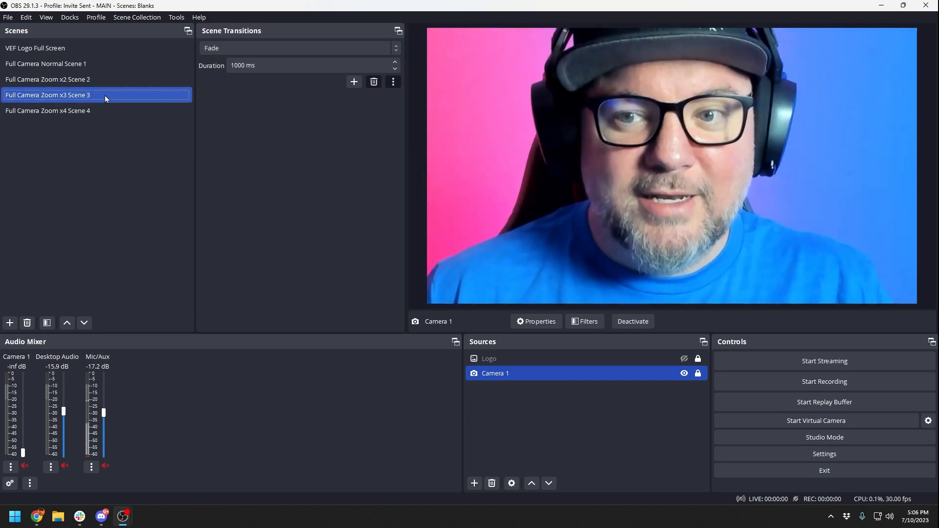
pyautogui.click(87, 70)
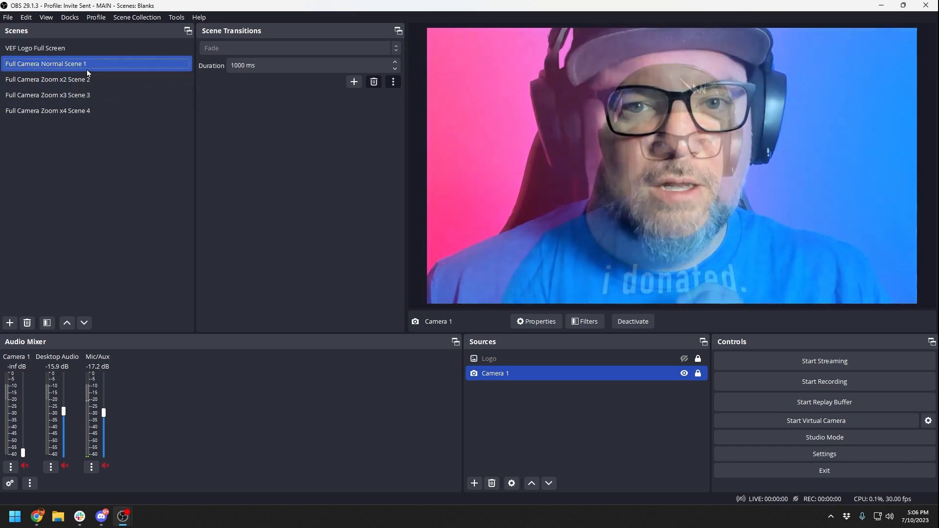
pyautogui.click(84, 79)
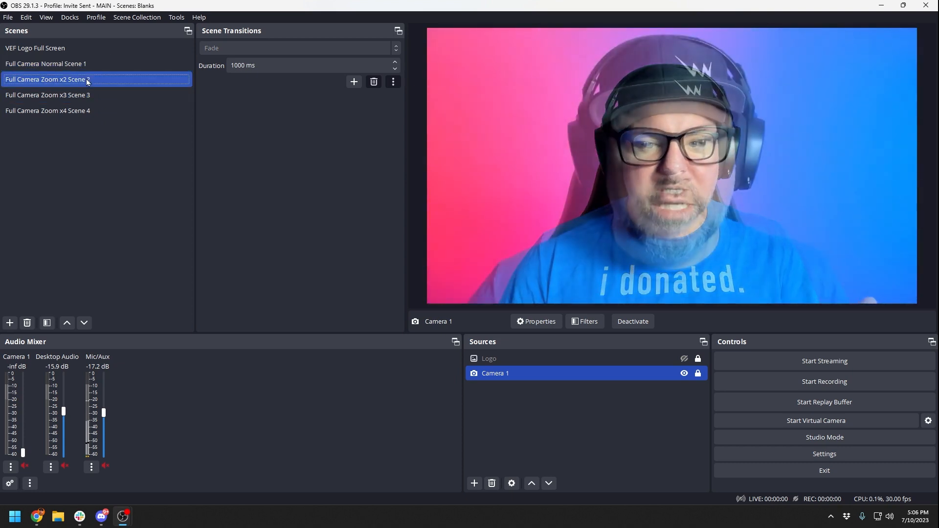
pyautogui.click(74, 108)
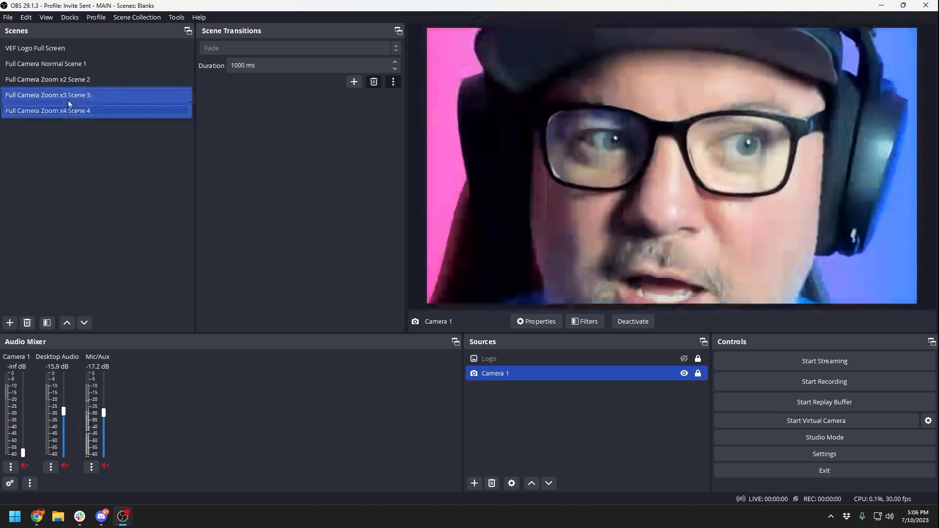
pyautogui.click(69, 94)
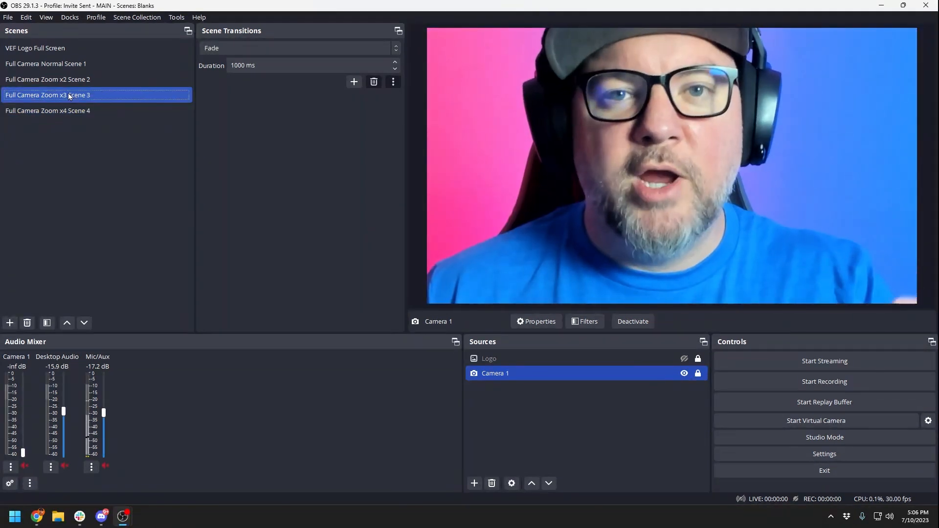
# - Set the Transition Override of the VEF Logo Full Screen scene to Cut
pyautogui.click(53, 54)
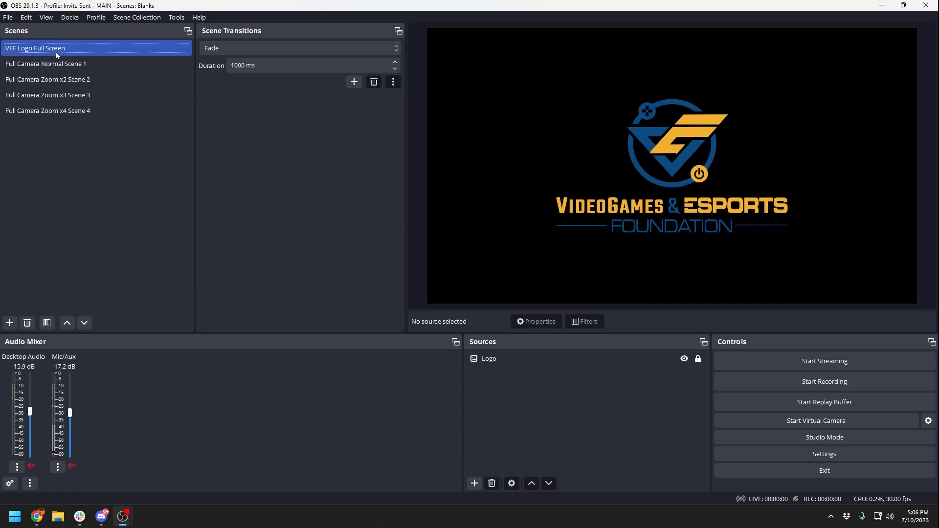
pyautogui.rightClick(56, 52)
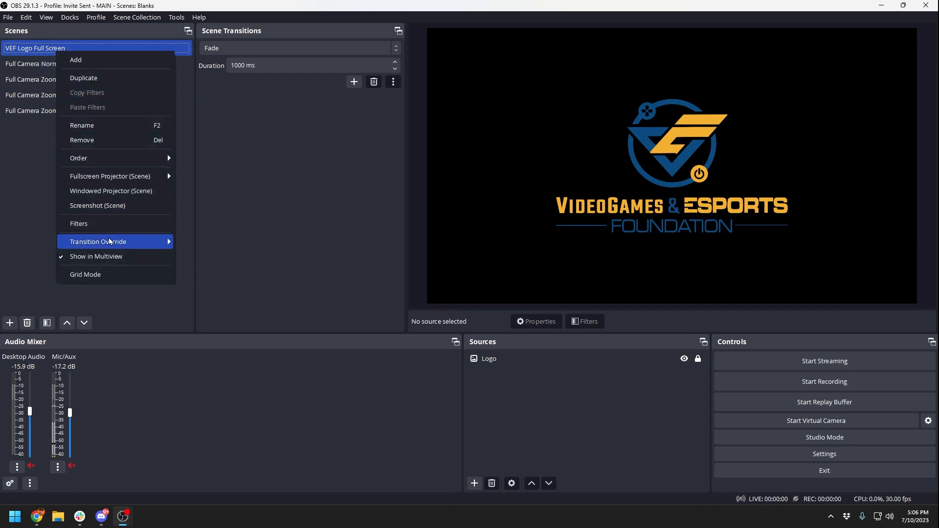
pyautogui.moveTo(120, 241)
pyautogui.click(192, 257)
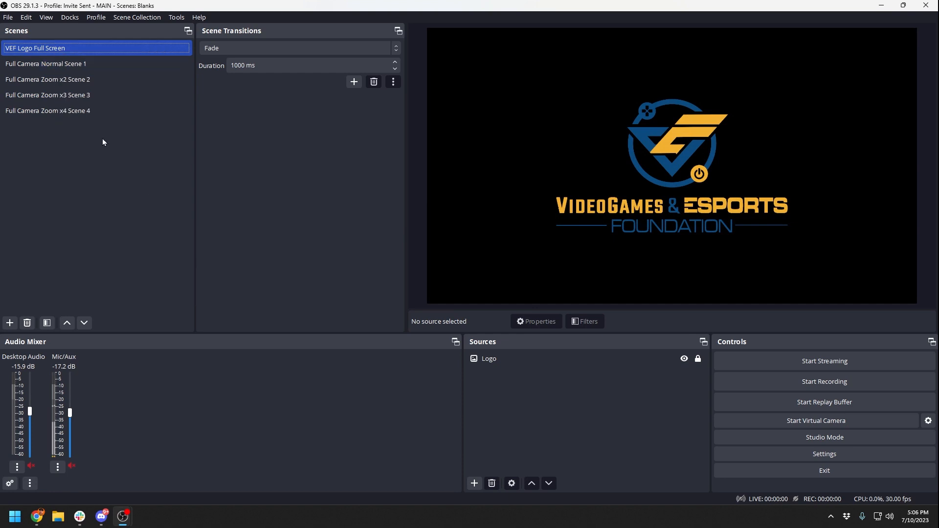
# - Switch among the VEF Logo, Normal, Zoom x3 and Zoom x2 scenes to compare cuts with fades
pyautogui.click(64, 69)
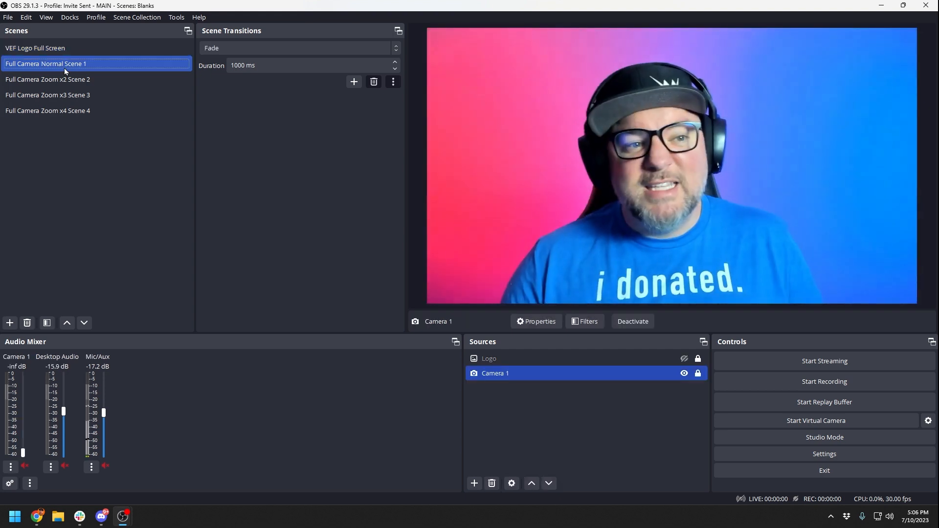
pyautogui.click(68, 52)
pyautogui.click(75, 62)
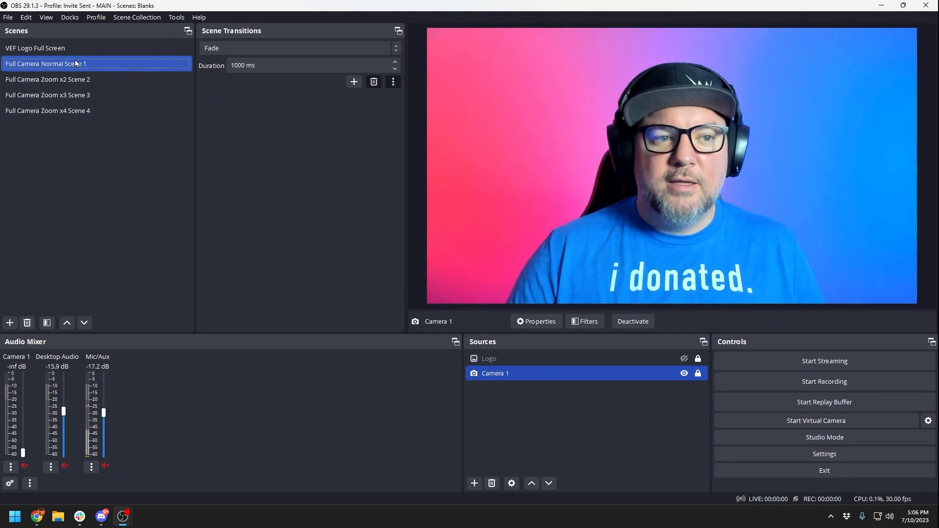
pyautogui.click(81, 97)
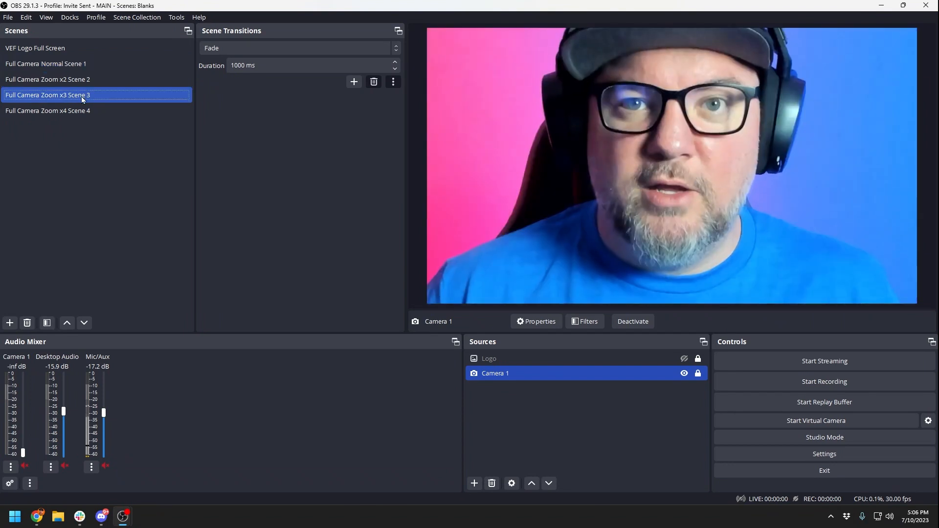
pyautogui.click(81, 82)
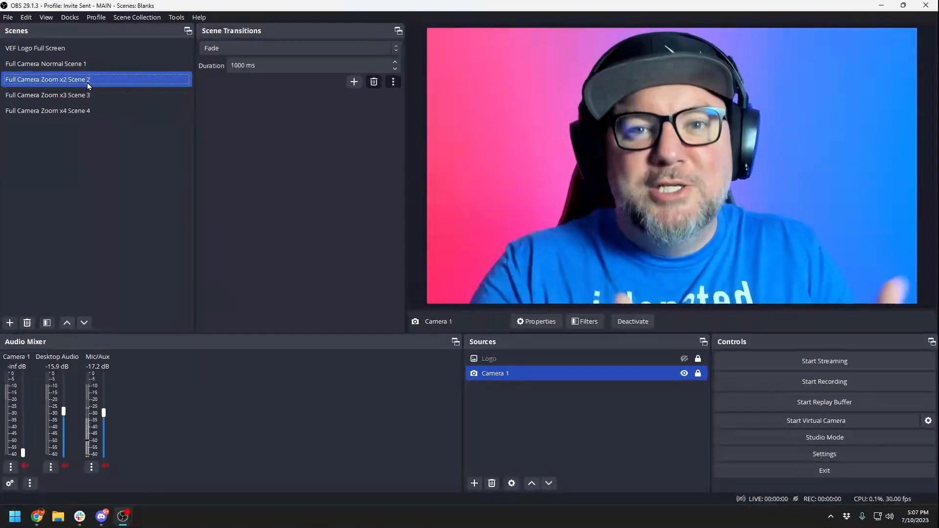
# - Remove the Transition Override from the Full Camera Zoom x3 Scene 3 and VEF Logo Full Screen scenes
pyautogui.rightClick(86, 94)
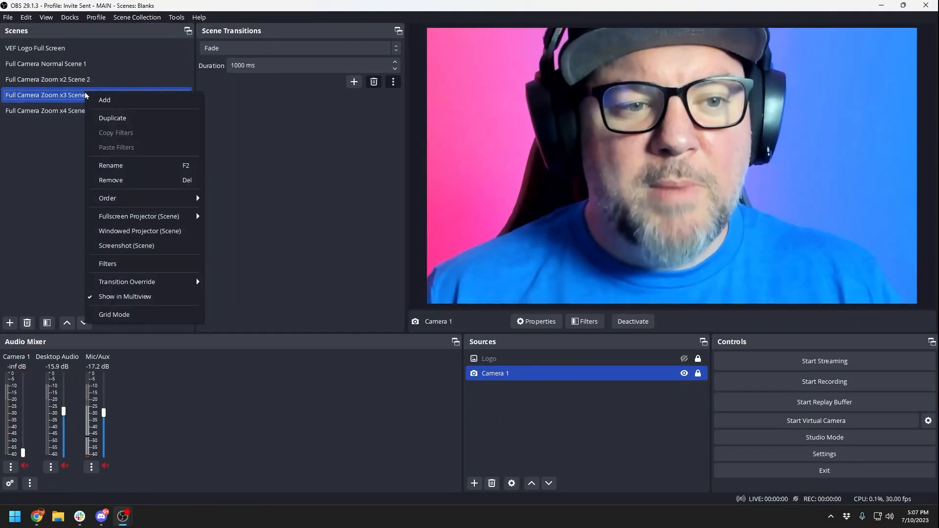
pyautogui.moveTo(197, 283)
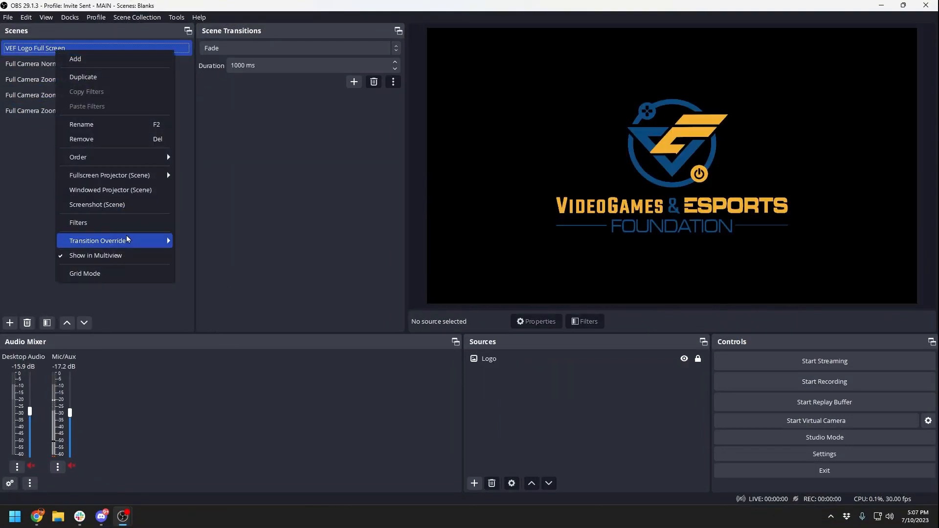
pyautogui.moveTo(128, 241)
pyautogui.click(191, 241)
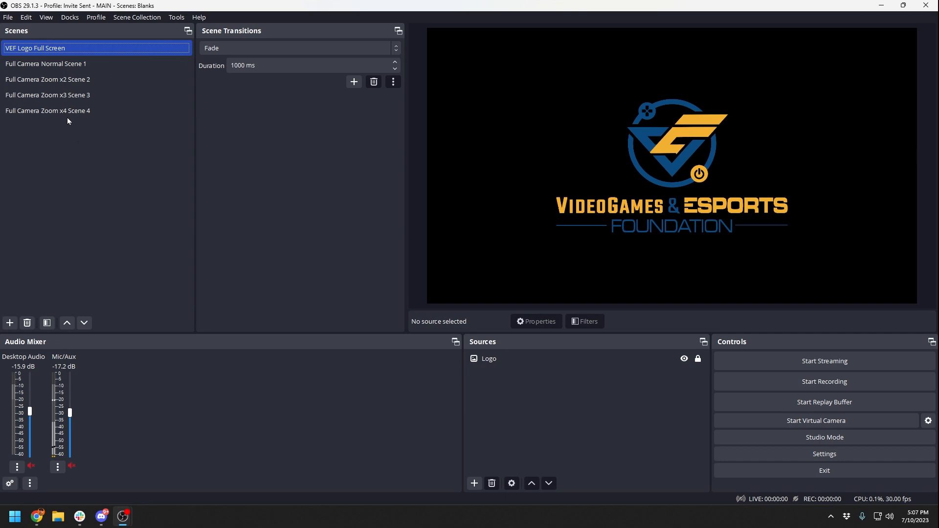
# - Switch repeatedly among the logo, Normal, Zoom x2, x3 and x4 scenes to check the default Fade on every scene change
pyautogui.click(70, 80)
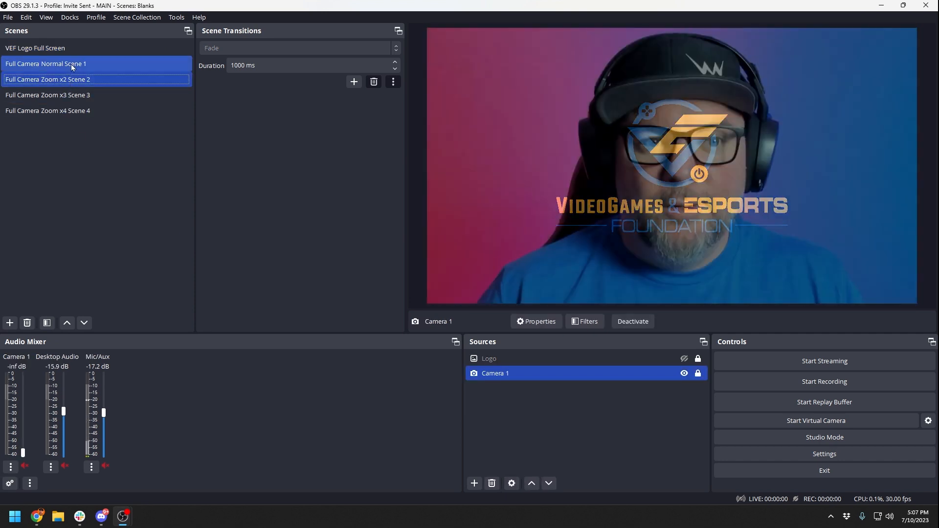
pyautogui.click(76, 111)
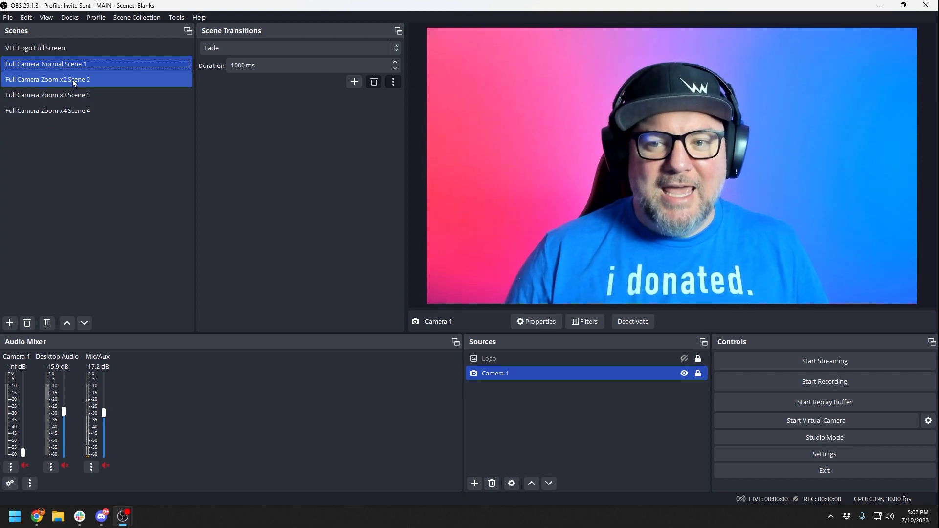
pyautogui.click(73, 79)
pyautogui.click(76, 100)
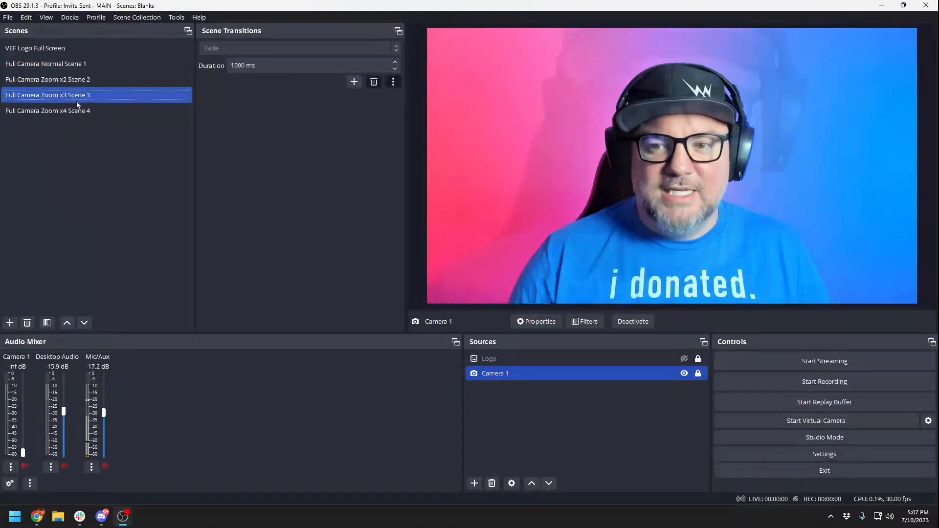
pyautogui.click(77, 112)
pyautogui.click(68, 75)
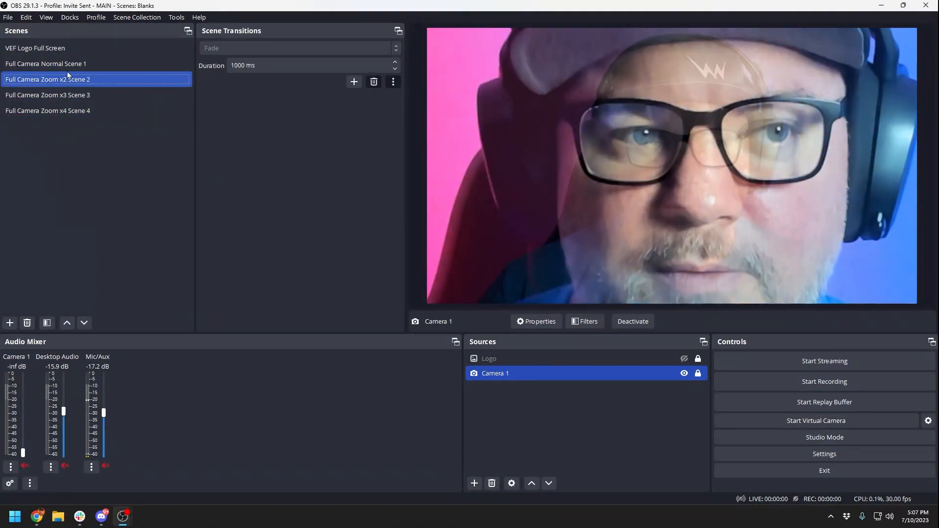
pyautogui.click(66, 69)
pyautogui.click(52, 52)
pyautogui.click(60, 67)
pyautogui.click(63, 79)
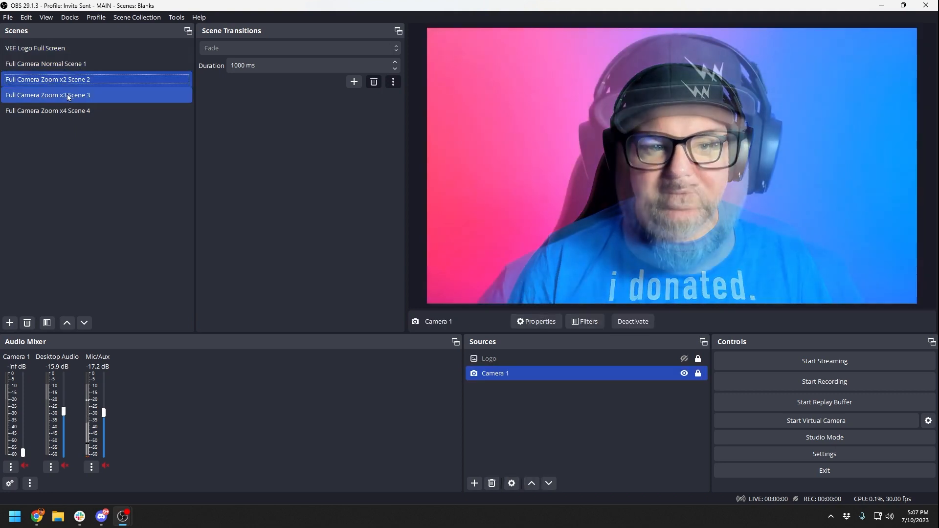
pyautogui.click(66, 94)
pyautogui.click(66, 110)
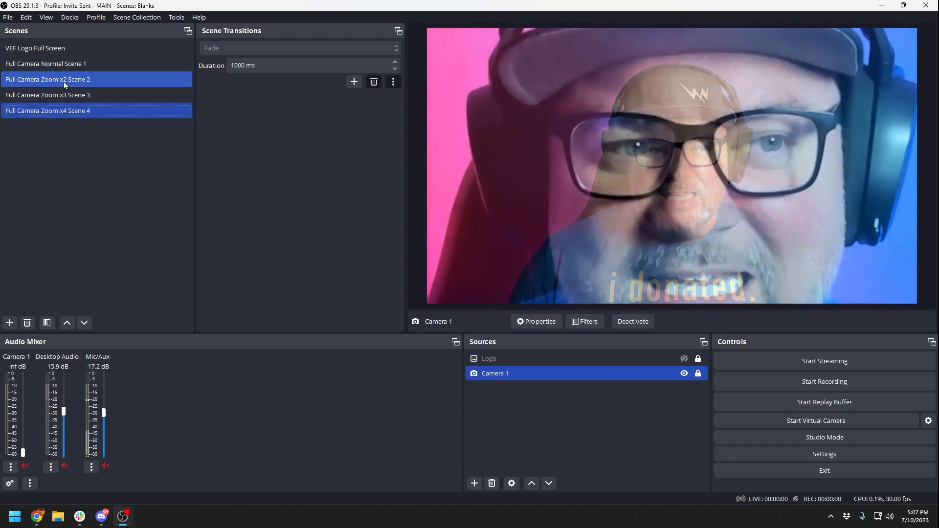
pyautogui.click(54, 51)
pyautogui.click(63, 94)
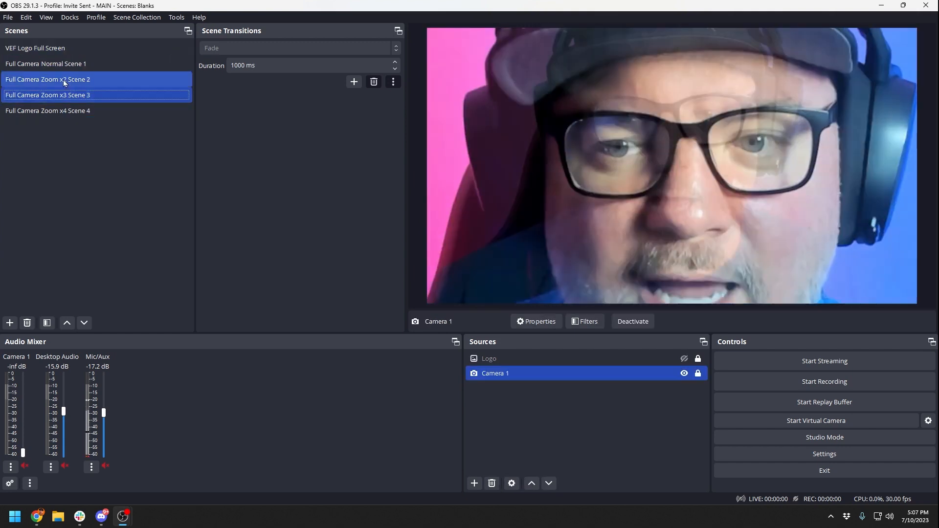
pyautogui.click(61, 70)
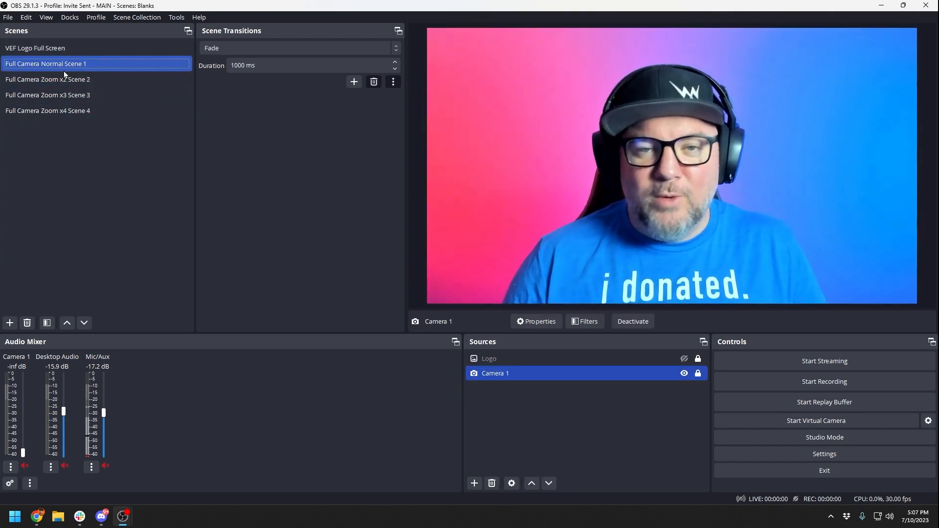
# - Set the Fade transition duration to 300 ms and test it by switching through the zoom scenes
pyautogui.doubleClick(239, 65)
pyautogui.write('300')
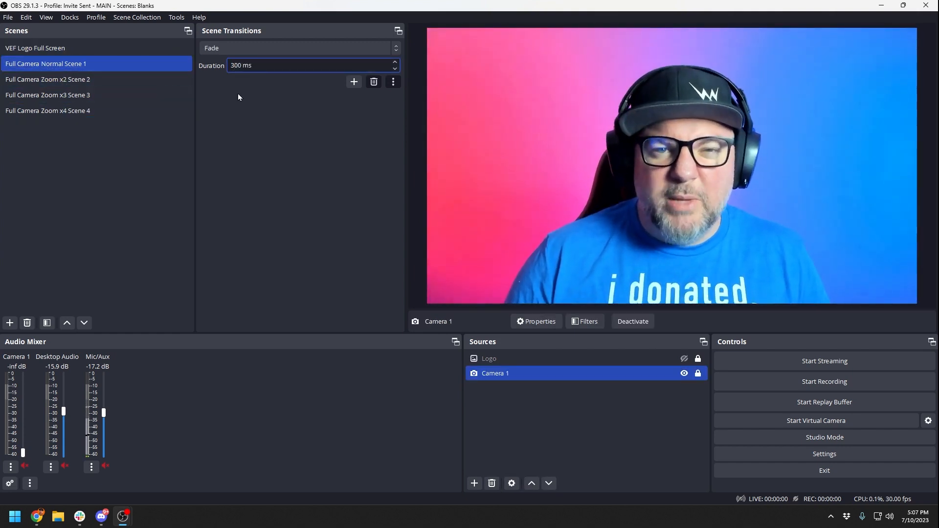
pyautogui.click(120, 80)
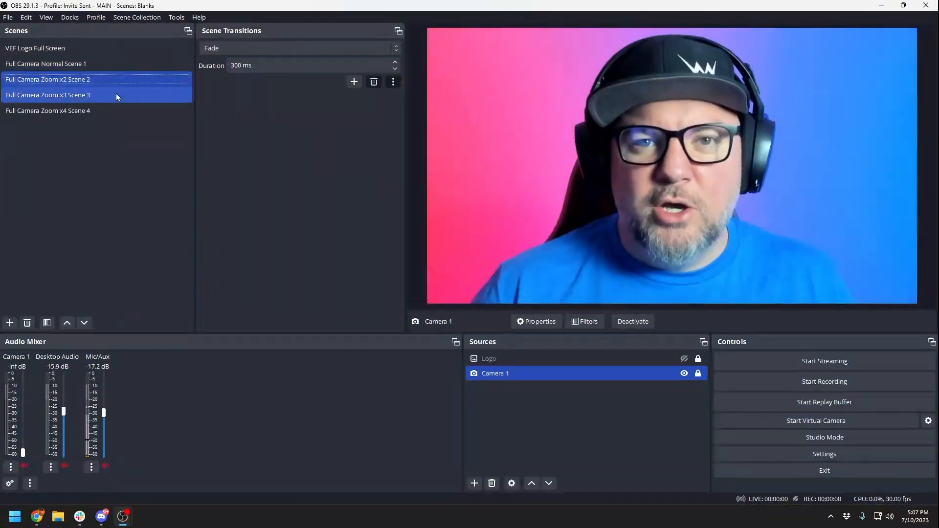
pyautogui.click(116, 93)
pyautogui.click(112, 107)
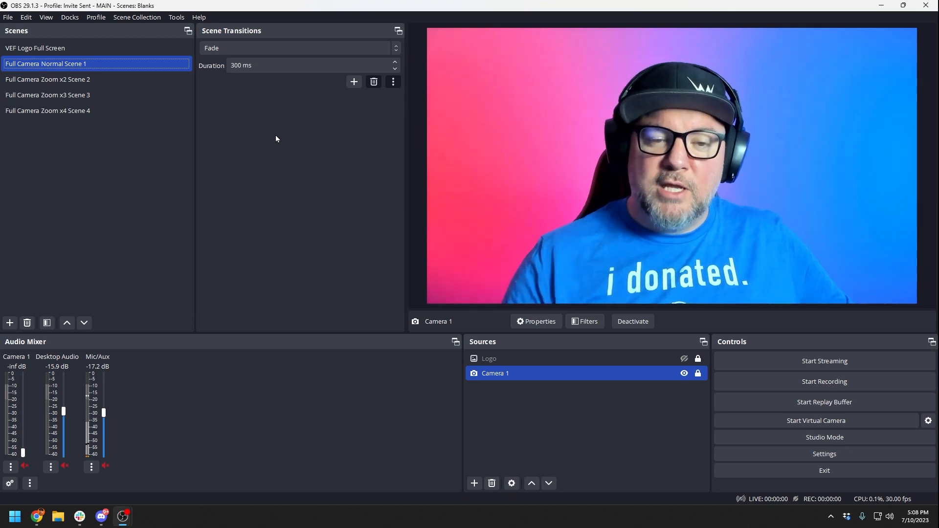
# - Add a Luma Wipe scene transition, keeping its default name
pyautogui.click(348, 84)
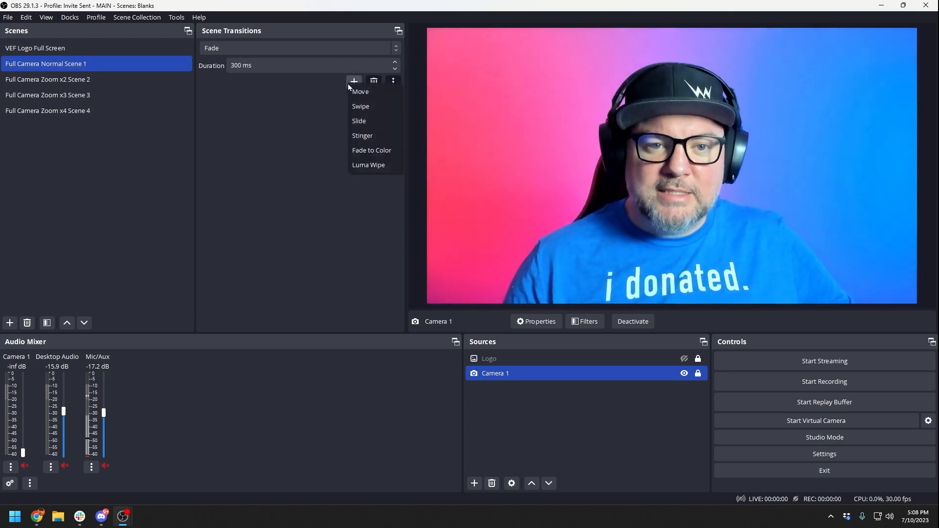
pyautogui.click(359, 165)
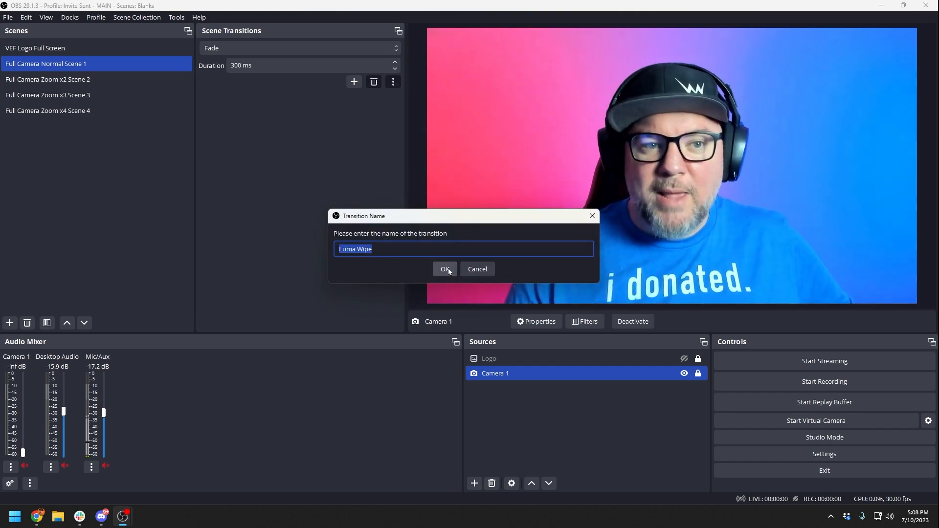
pyautogui.click(446, 269)
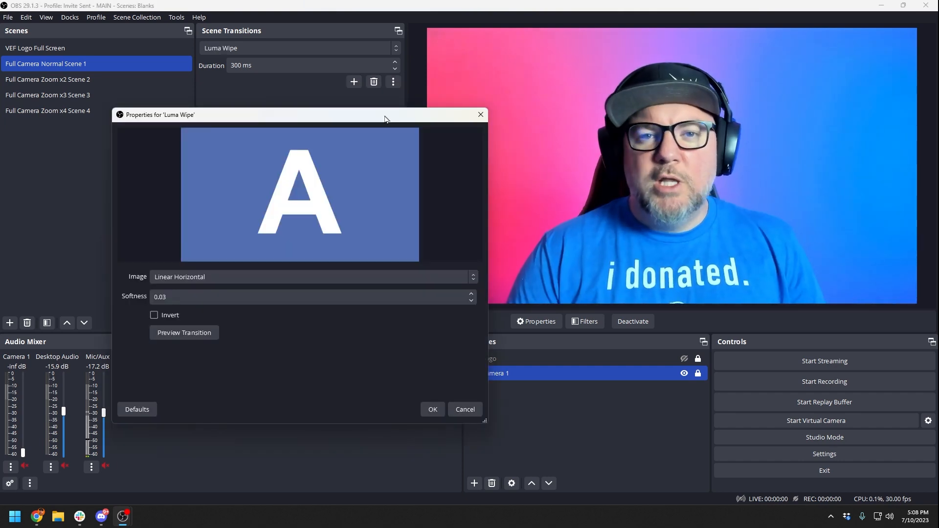
# - Review the Luma Wipe image patterns, choose Linear Horizontal and preview the transition
pyautogui.click(451, 277)
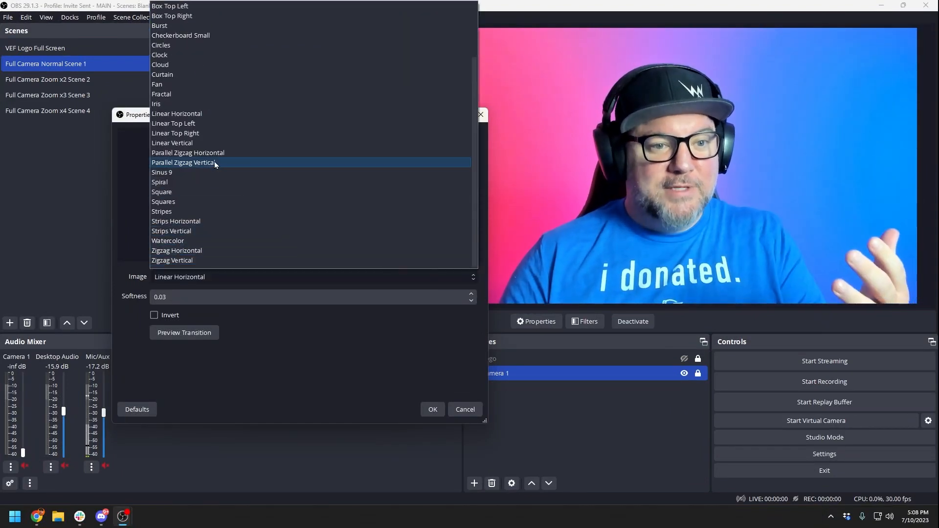
pyautogui.scroll(2, 209, 201)
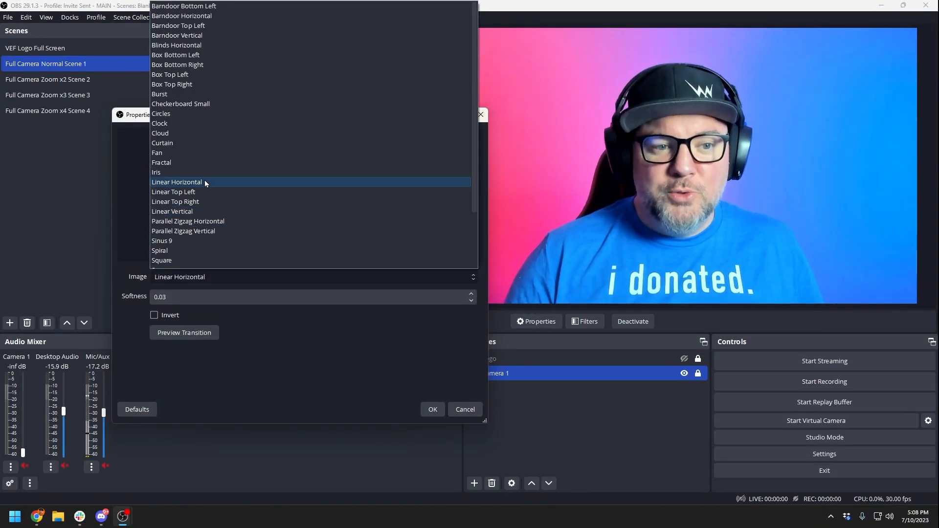
pyautogui.click(206, 182)
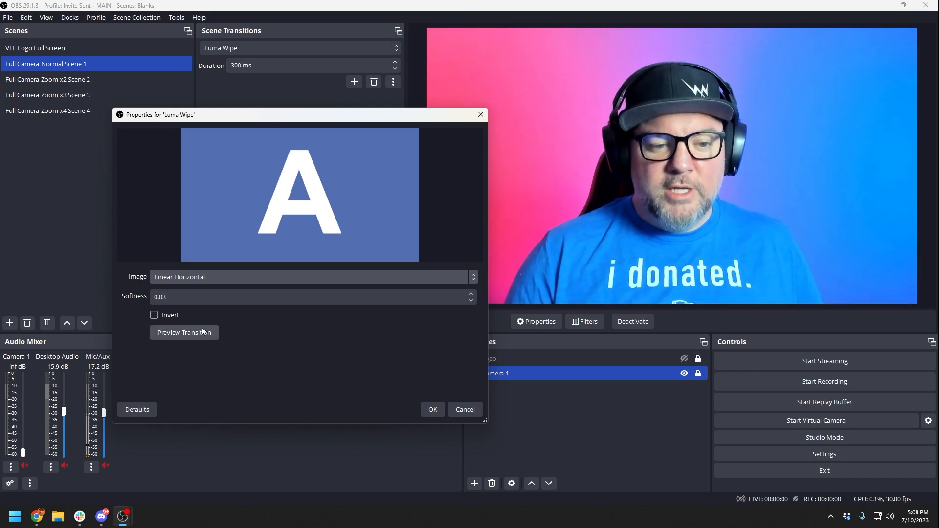
pyautogui.click(204, 331)
pyautogui.click(197, 328)
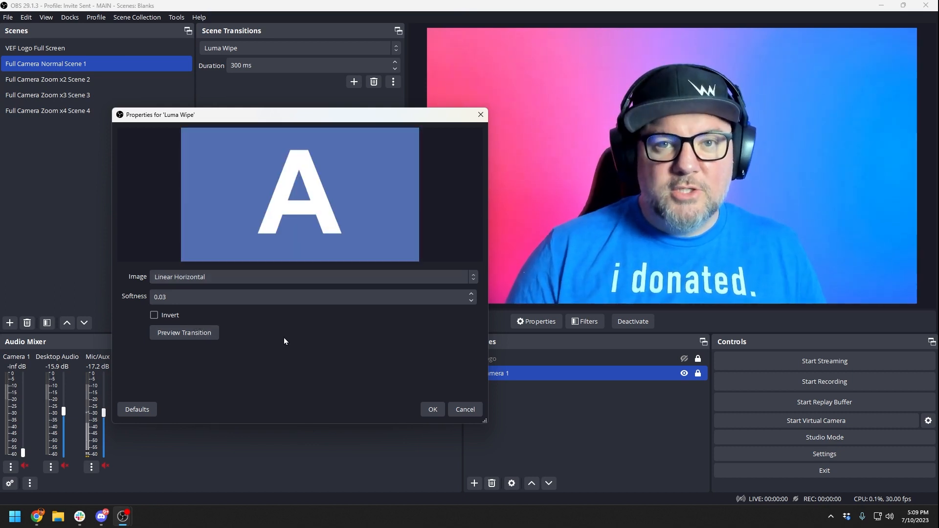
pyautogui.click(213, 335)
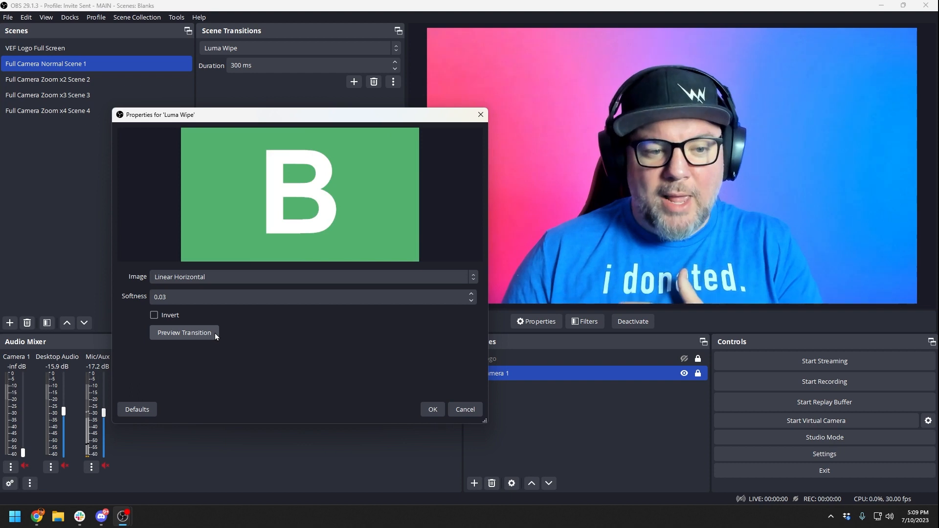
# - Set the Luma Wipe softness to 1.00 and preview the transition
pyautogui.moveTo(173, 297); pyautogui.dragTo(143, 300)
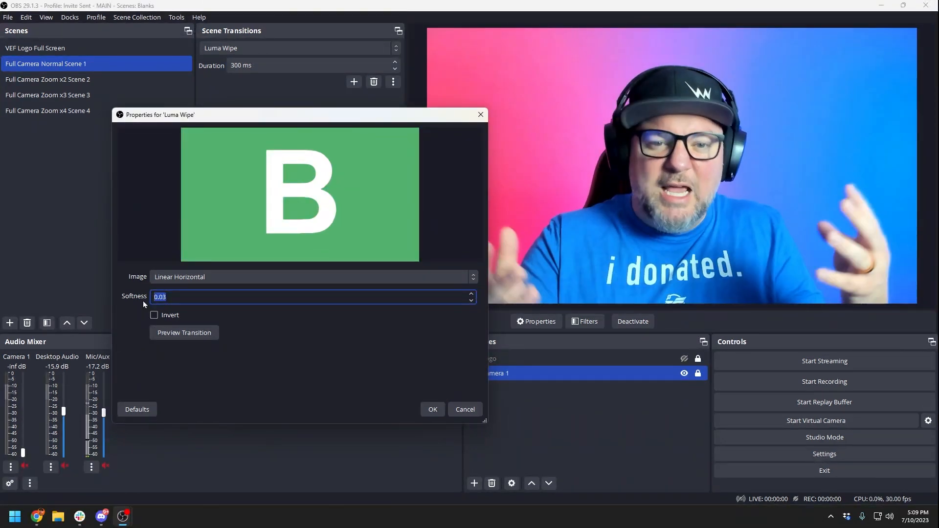
pyautogui.click(244, 295)
pyautogui.doubleClick(244, 295)
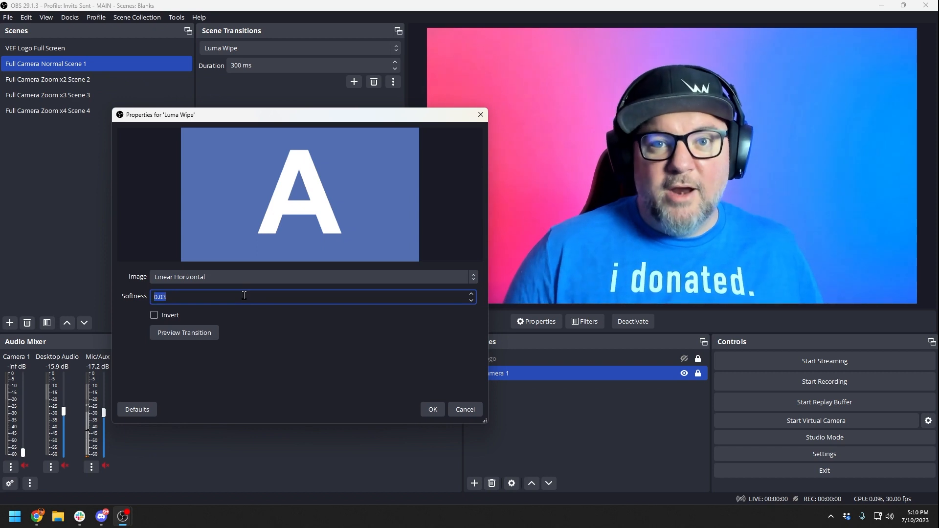
pyautogui.write('1')
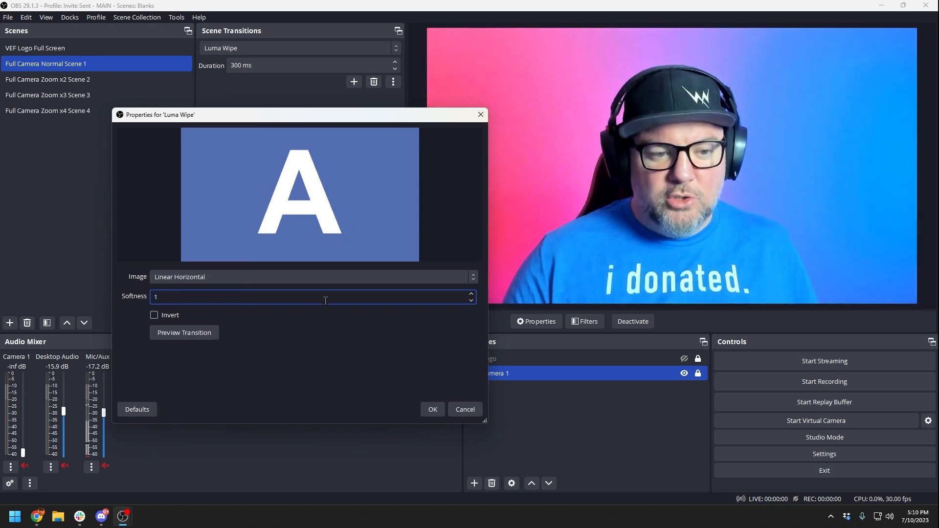
pyautogui.press('Tab')
pyautogui.click(195, 335)
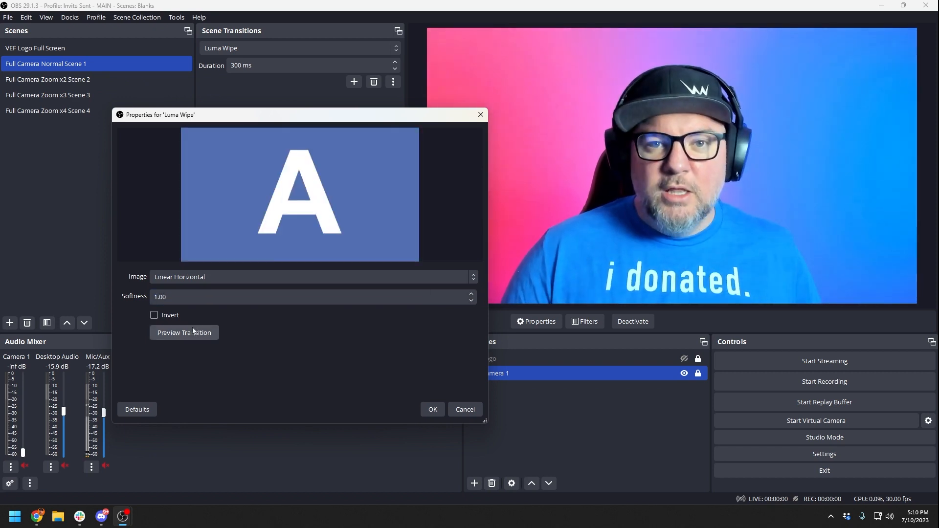
pyautogui.click(194, 333)
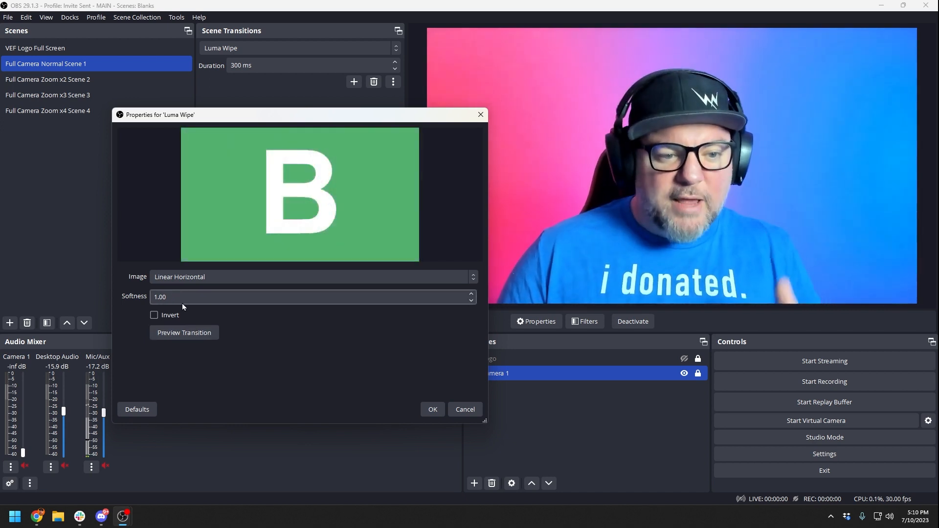
# - Set the Luma Wipe softness to 0.01 and preview the transition
pyautogui.doubleClick(171, 295)
pyautogui.write('.0')
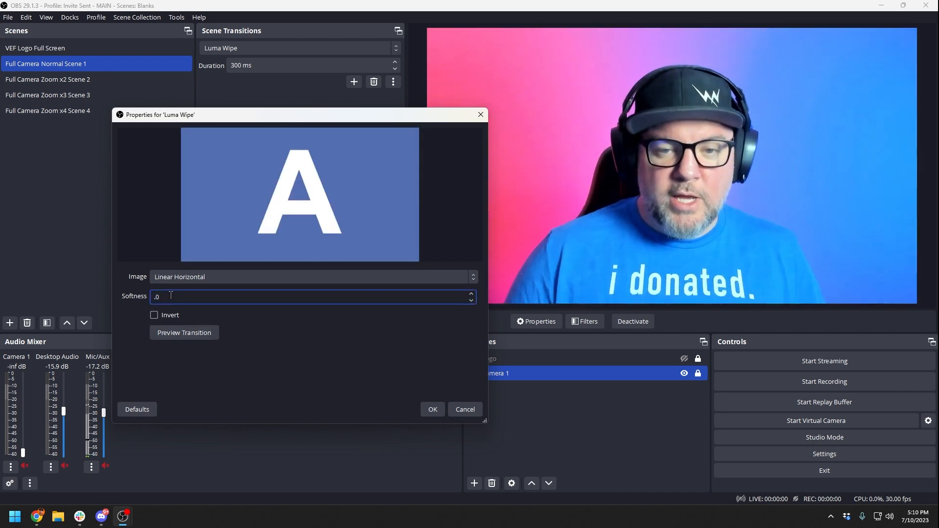
pyautogui.write('1')
pyautogui.click(205, 338)
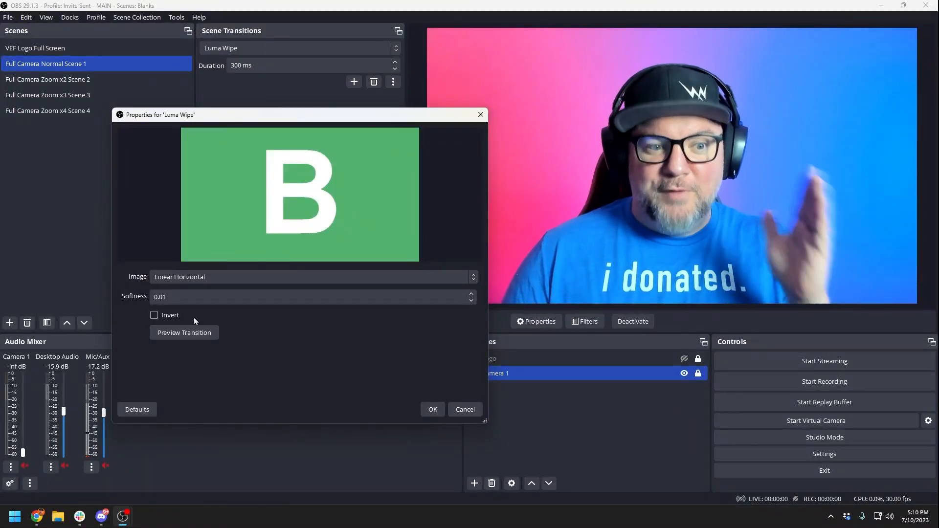
# - Set the Luma Wipe softness to 0.04
pyautogui.click(184, 299)
pyautogui.press('BackSpace')
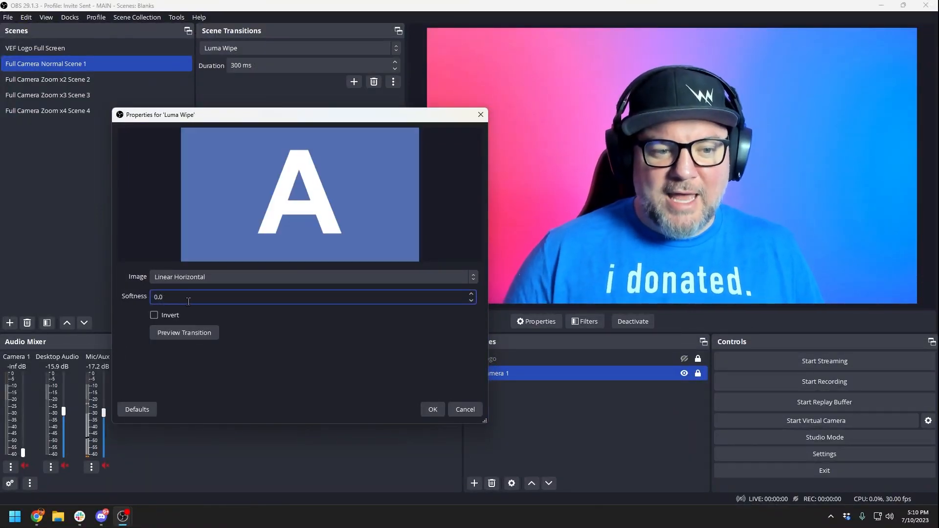
pyautogui.write('4')
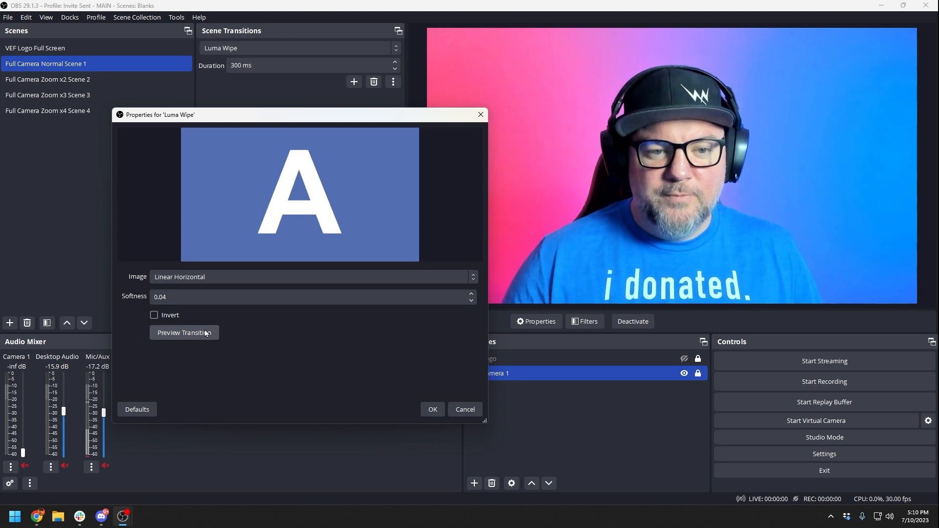
# - Set the Luma Wipe softness to 0.03, preview the transition and apply the properties
pyautogui.click(208, 333)
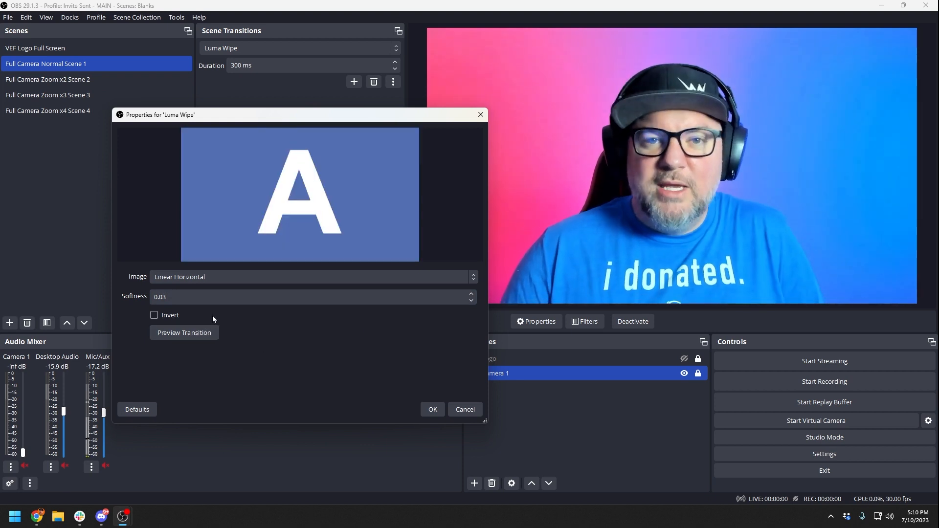
pyautogui.click(184, 334)
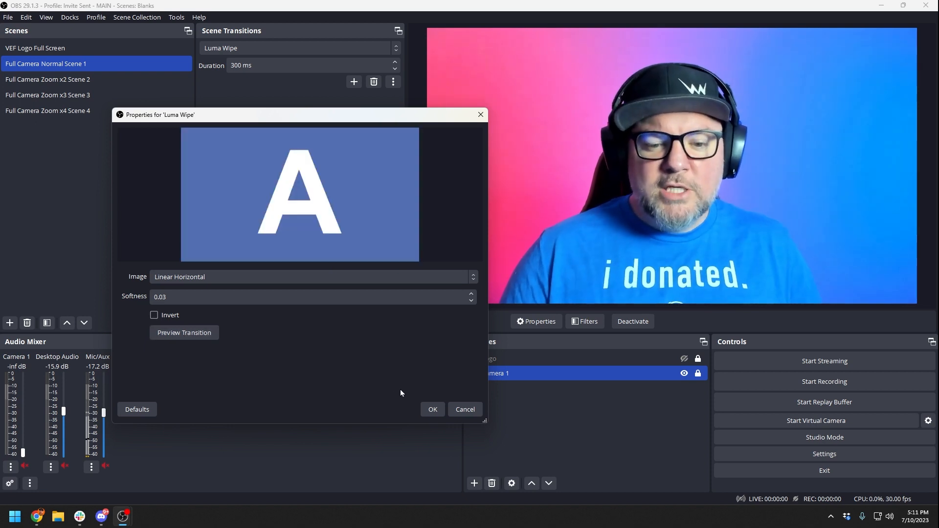
pyautogui.click(427, 407)
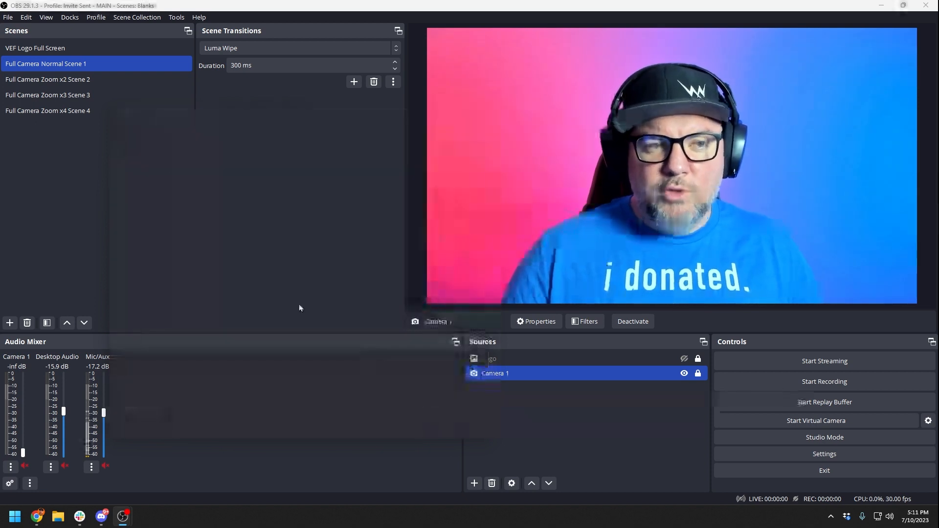
# - Test the Luma Wipe by switching through the Zoom x2, x3 and x4 scenes and back to Full Camera Normal Scene 1
pyautogui.click(83, 82)
pyautogui.click(85, 93)
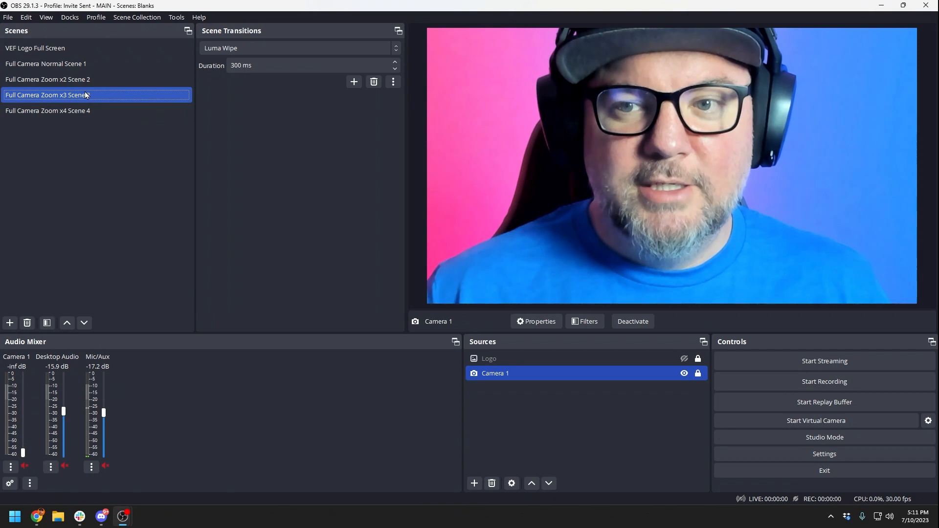
pyautogui.press('Down')
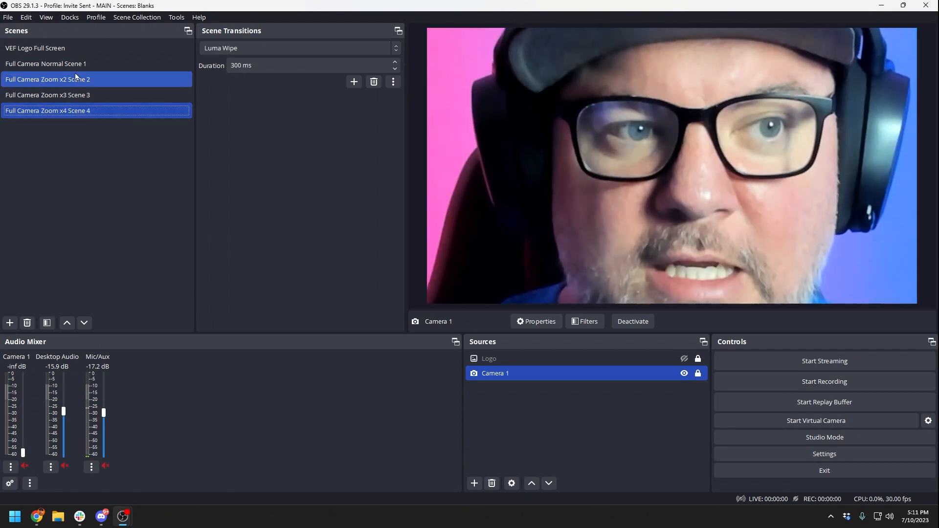
pyautogui.click(74, 66)
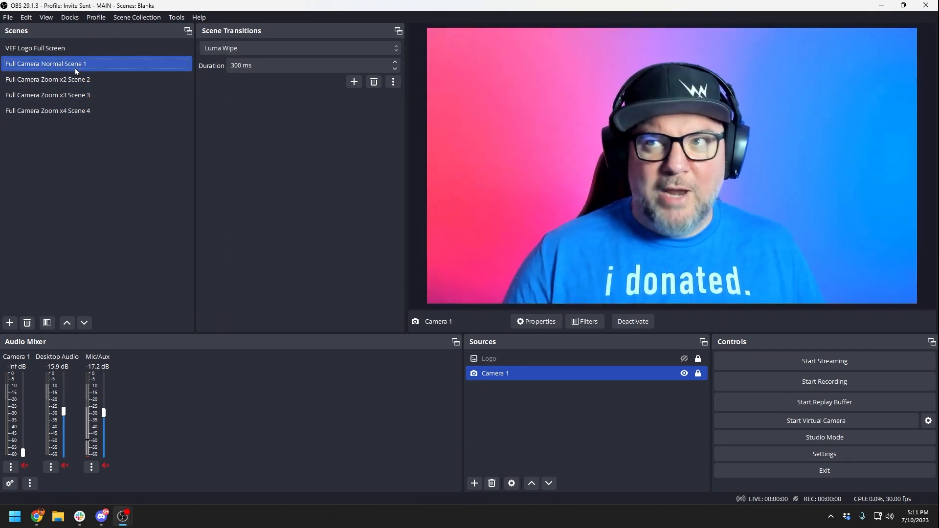
# - Set the Luma Wipe transition duration to 1000 ms
pyautogui.moveTo(254, 66); pyautogui.dragTo(218, 65)
pyautogui.write('10')
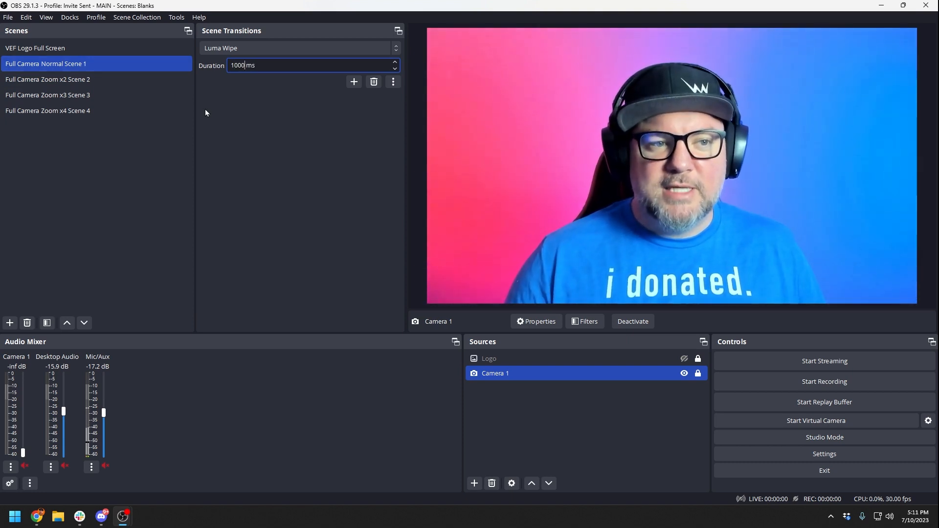
pyautogui.click(108, 139)
# - Test the slower wipe by switching to the Zoom x2, Zoom x3 and VEF Logo Full Screen scenes and back to Full Camera Normal Scene 1
pyautogui.click(67, 81)
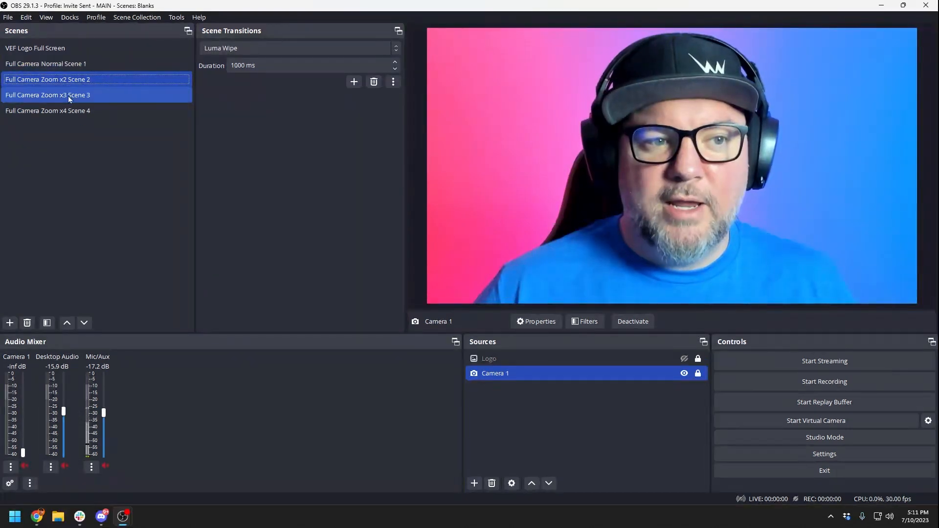
pyautogui.click(69, 95)
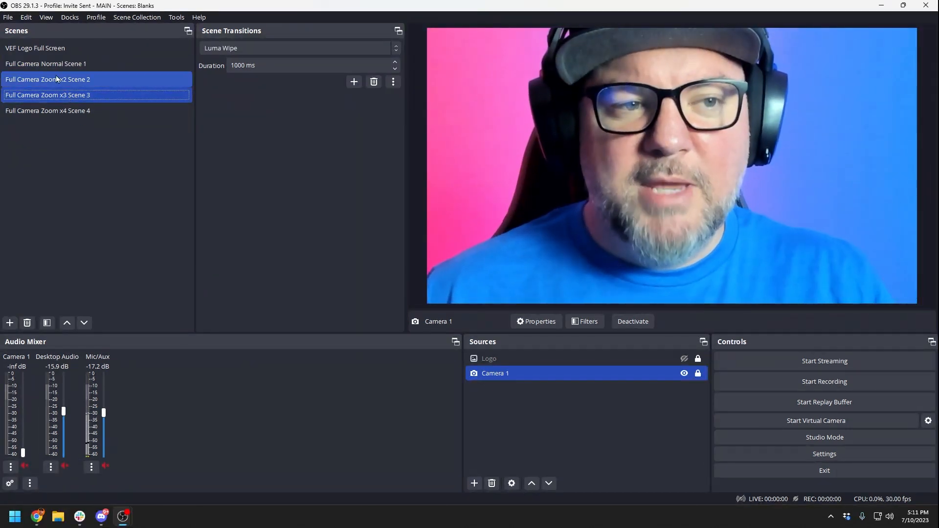
pyautogui.click(49, 49)
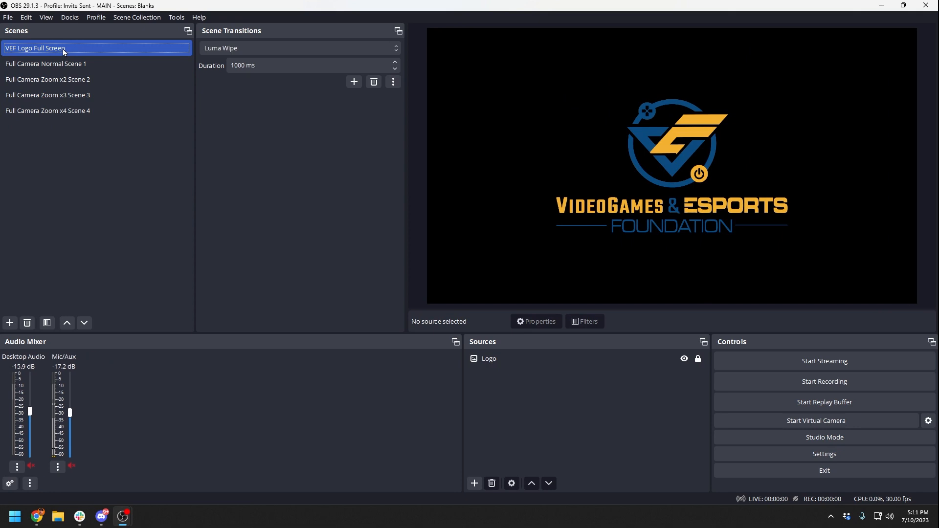
pyautogui.click(71, 65)
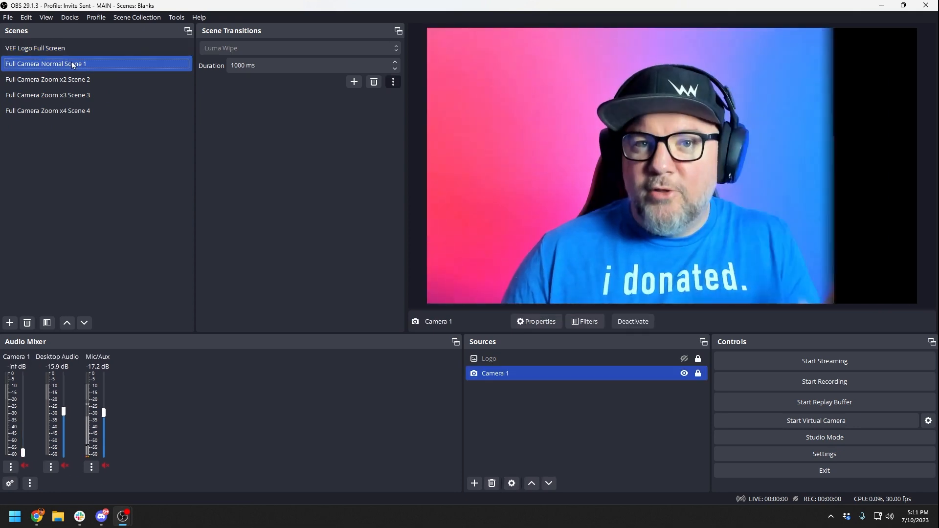
# - Set the Luma Wipe softness to 1.00 and test it by switching to VEF Logo Full Screen and back to Full Camera Normal Scene 1
pyautogui.click(394, 82)
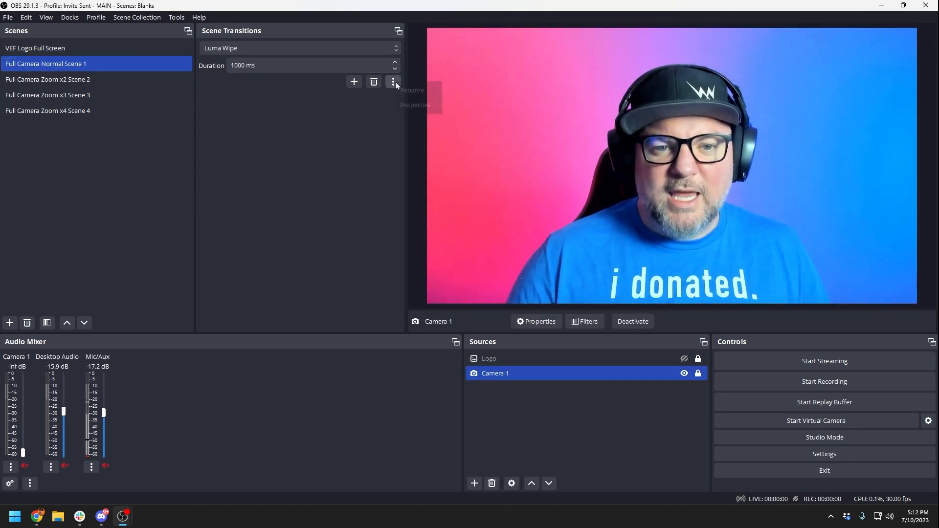
pyautogui.click(398, 102)
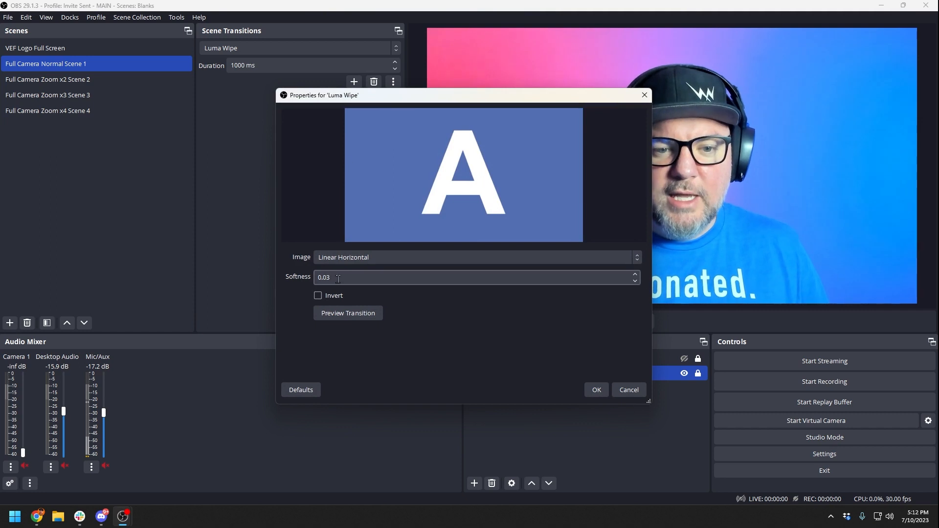
pyautogui.moveTo(338, 279); pyautogui.dragTo(301, 278)
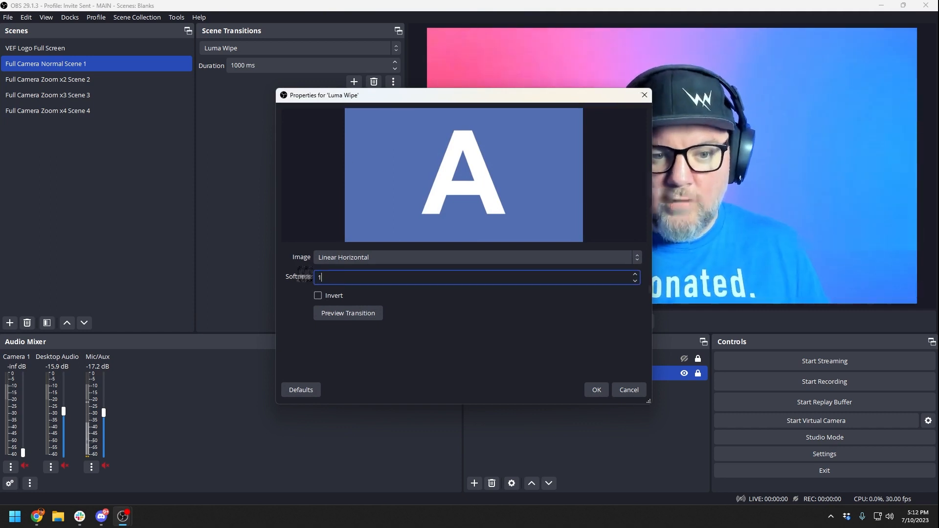
pyautogui.click(547, 357)
pyautogui.click(594, 391)
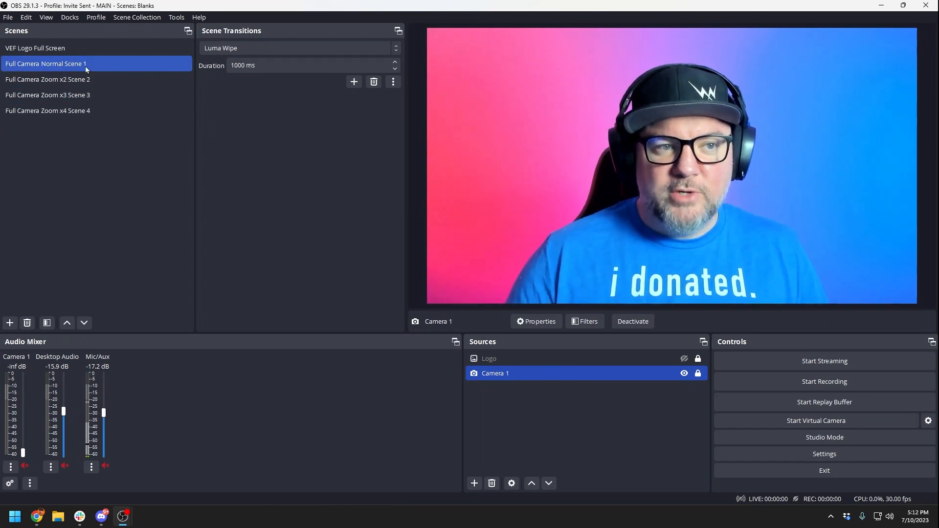
pyautogui.click(76, 55)
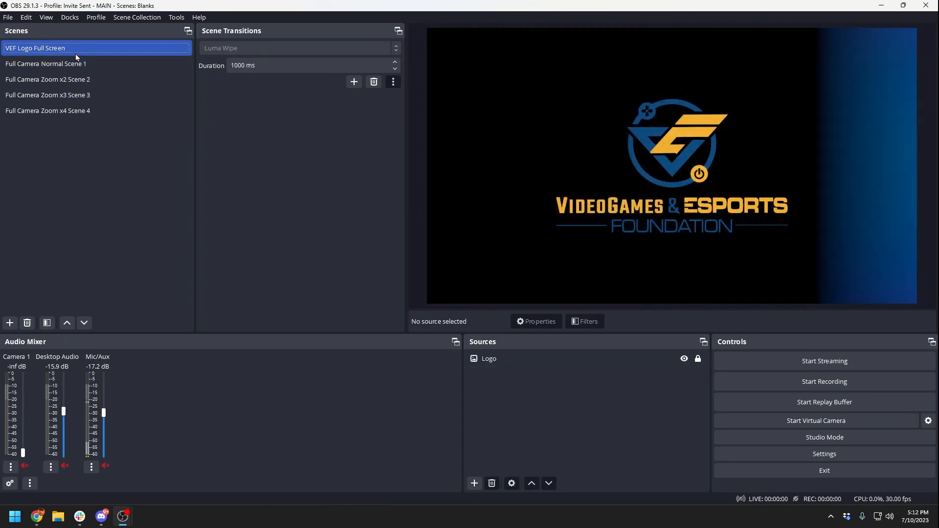
pyautogui.click(75, 63)
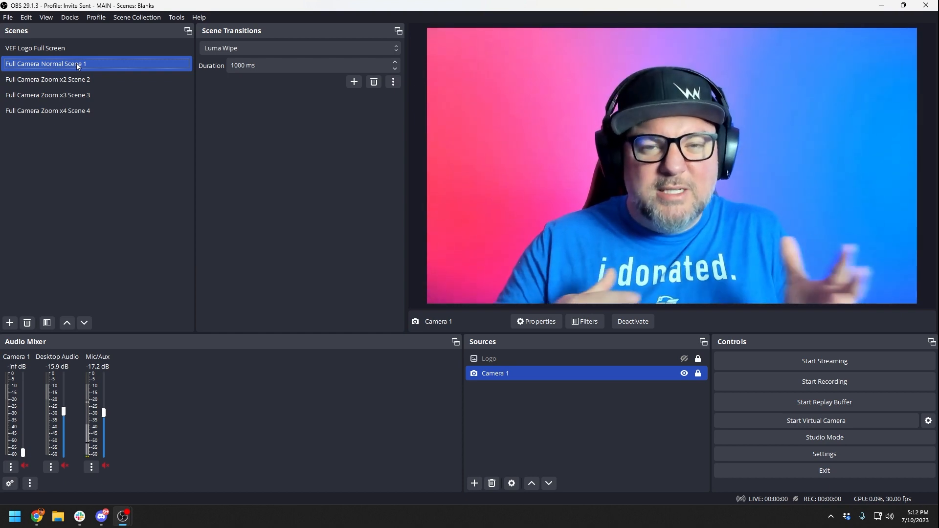
# - Reopen the Luma Wipe properties and set the softness to 0.03
pyautogui.click(393, 82)
pyautogui.click(397, 108)
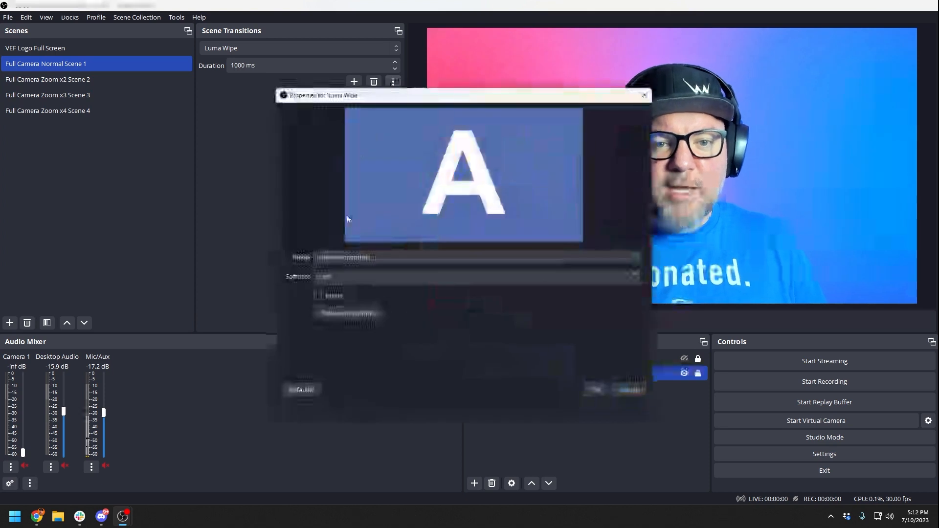
pyautogui.moveTo(333, 277); pyautogui.dragTo(308, 277)
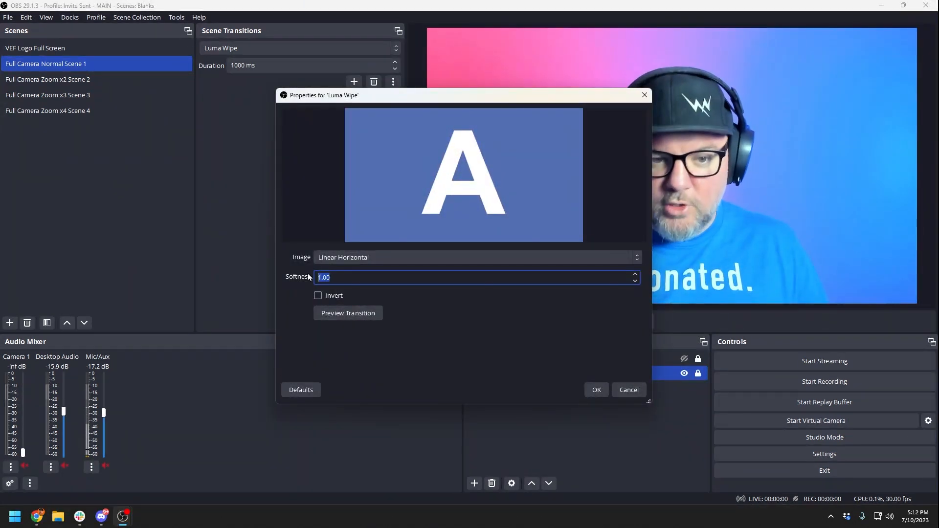
pyautogui.click(446, 262)
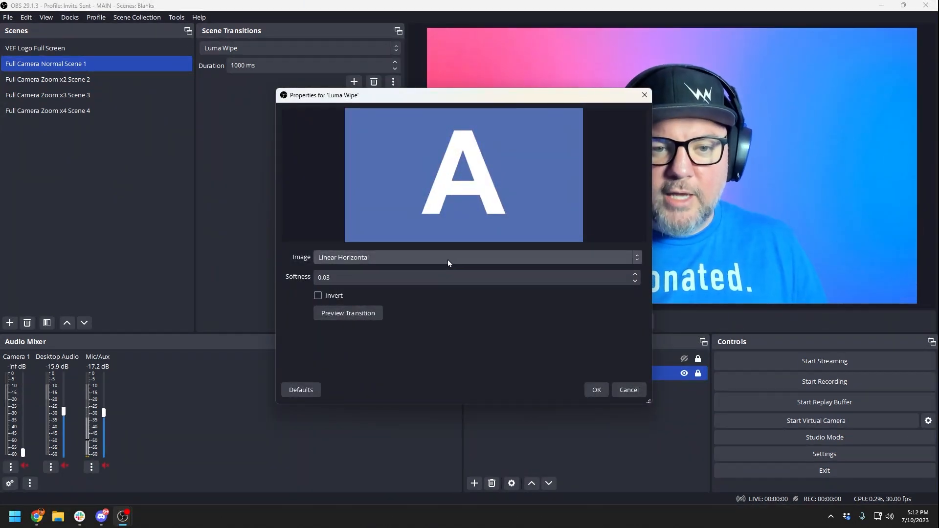
# - Try the Linear Vertical and Linear Top Left images for the Luma Wipe and preview the transition with each
pyautogui.click(447, 259)
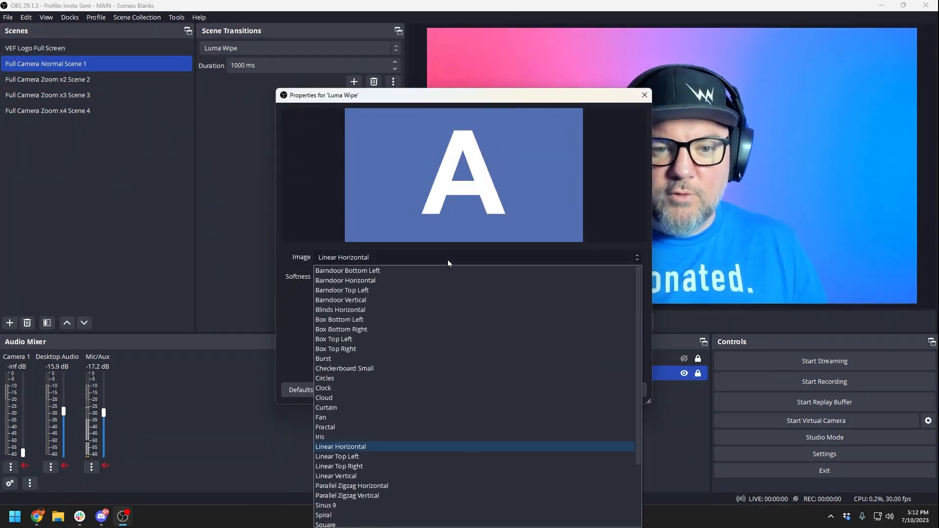
pyautogui.click(397, 475)
pyautogui.click(195, 300)
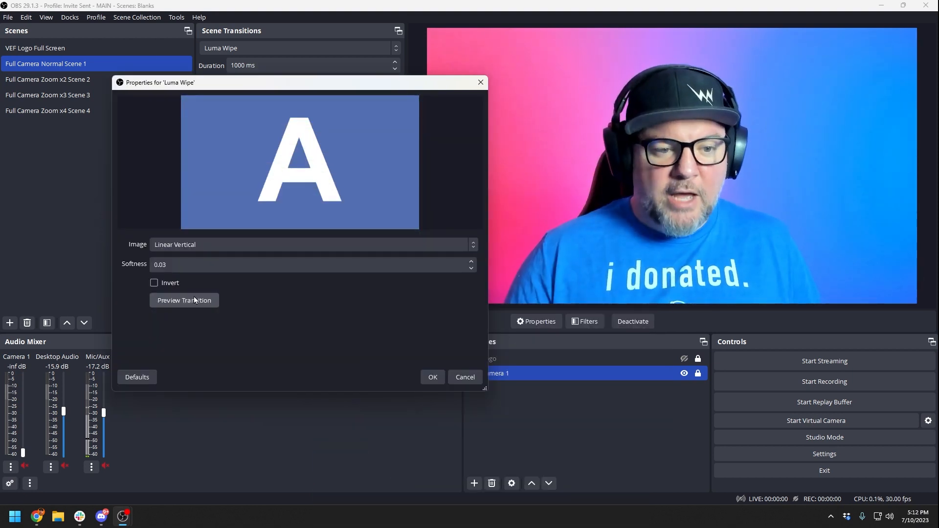
pyautogui.click(210, 245)
pyautogui.click(217, 446)
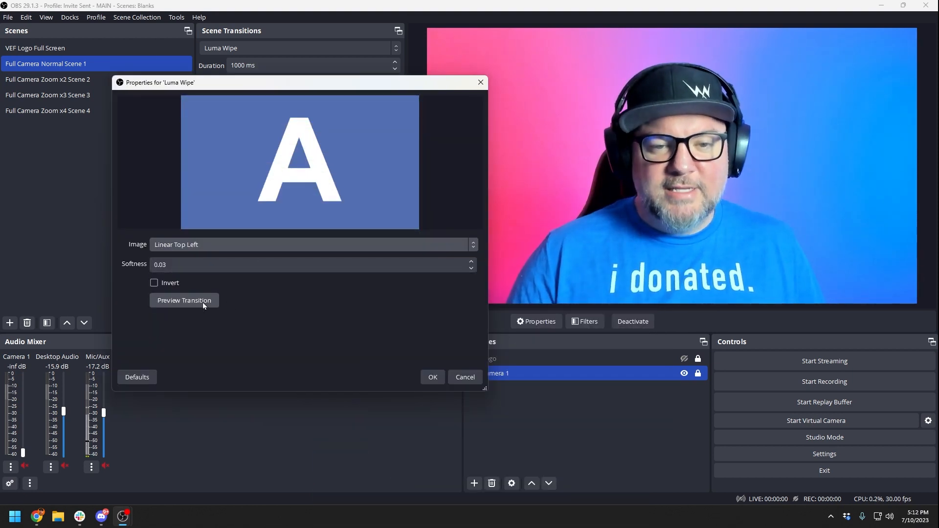
pyautogui.click(203, 304)
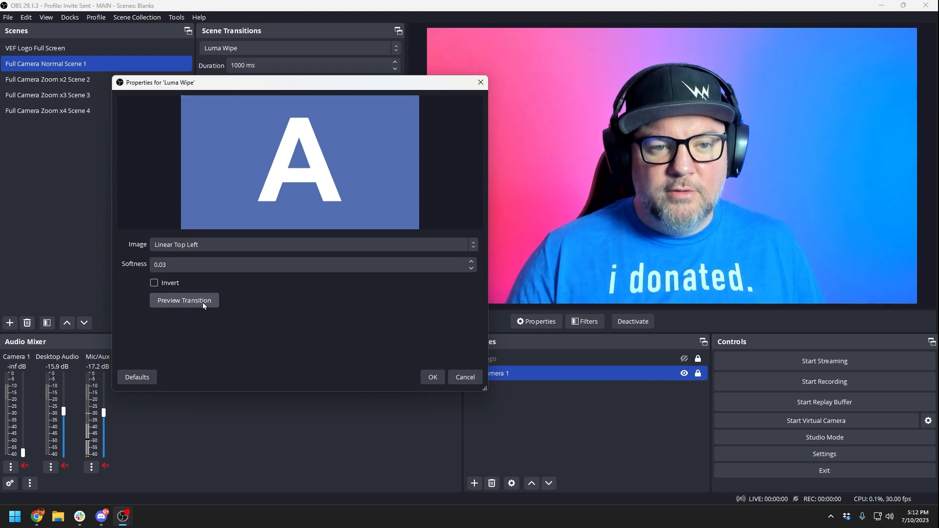
# - Apply the Circles image to the Luma Wipe after previewing it, and test it on the Zoom x2 and Zoom x3 scenes
pyautogui.click(440, 245)
pyautogui.moveTo(476, 281); pyautogui.dragTo(470, 345)
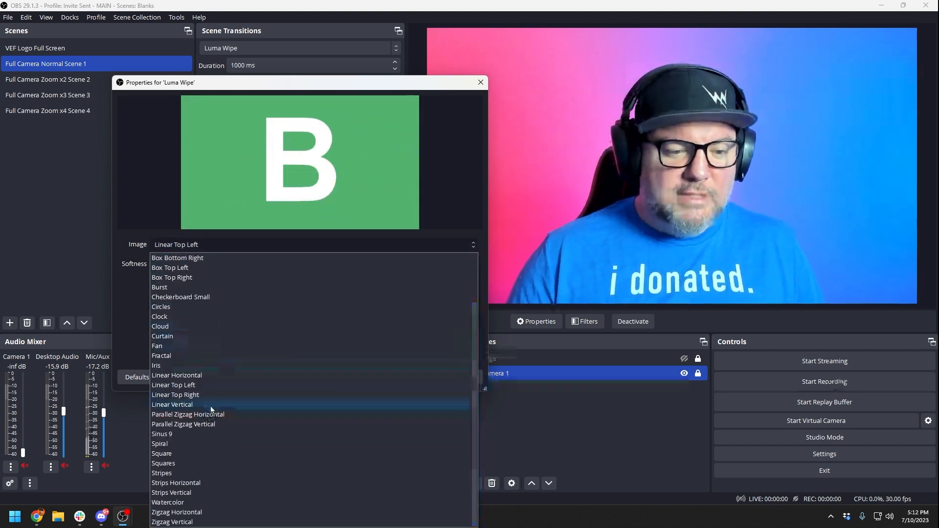
pyautogui.click(183, 307)
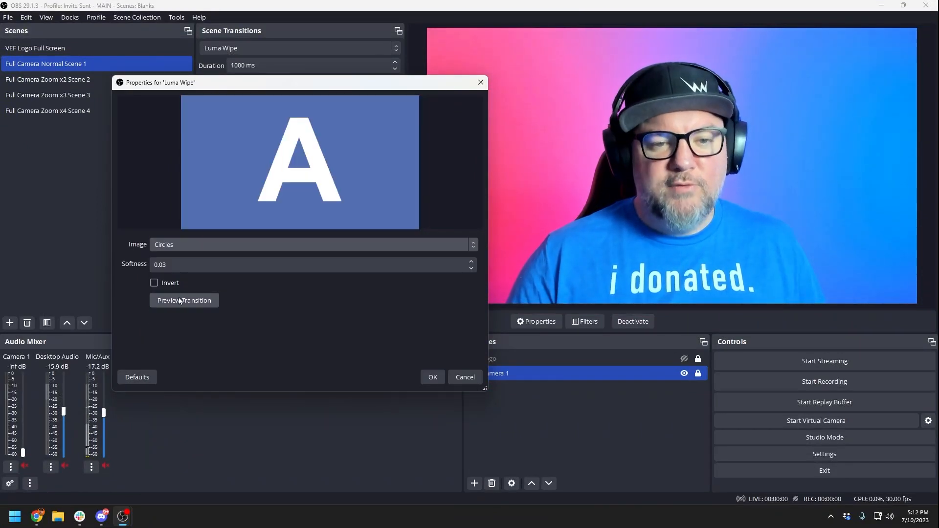
pyautogui.click(179, 300)
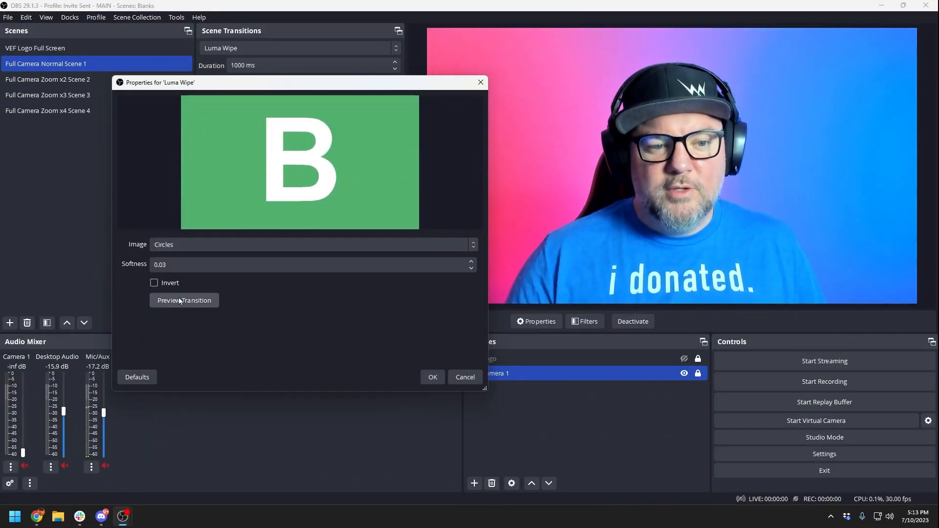
pyautogui.click(431, 377)
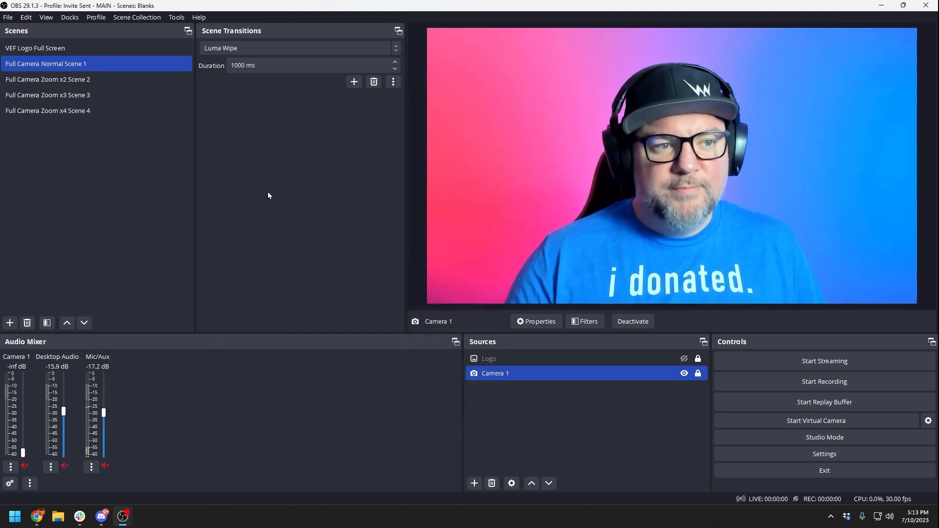
pyautogui.click(70, 78)
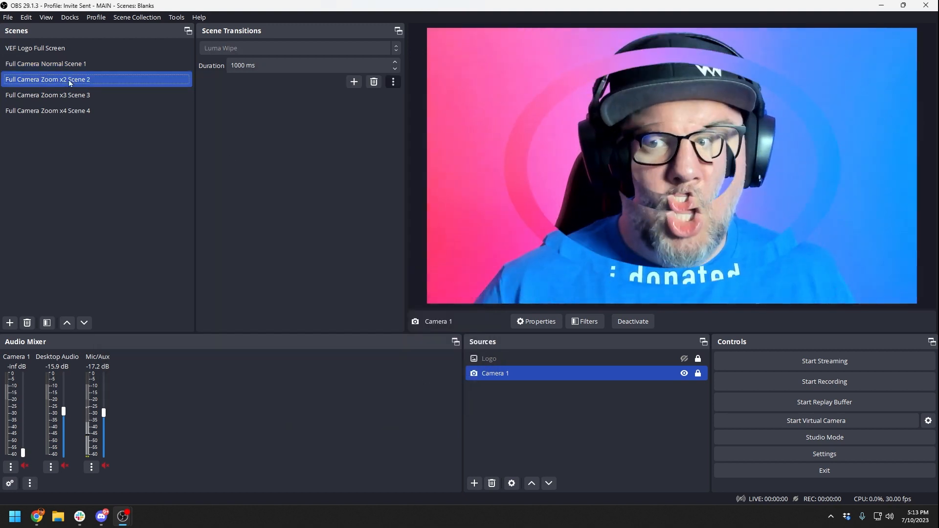
pyautogui.click(73, 95)
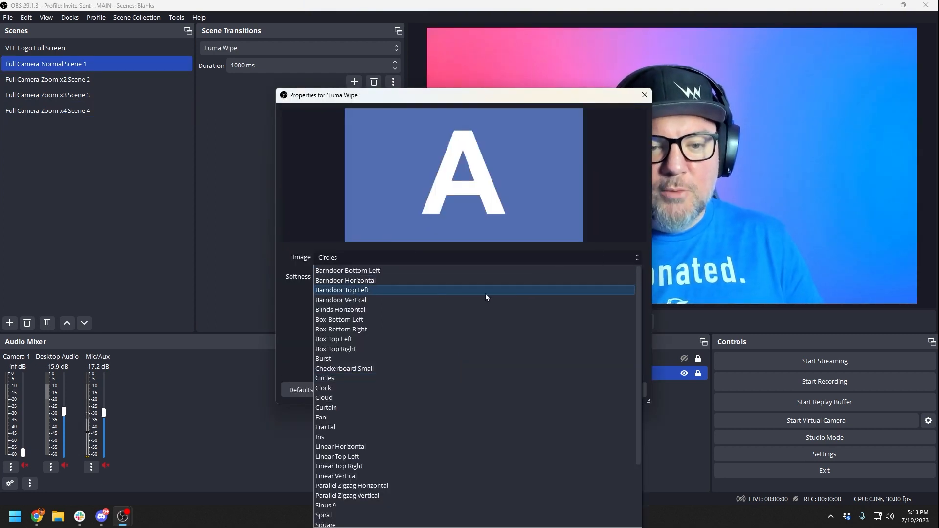
# - Set the Luma Wipe image to Barndoor Horizontal with Invert enabled, preview both directions and apply the properties
pyautogui.click(369, 280)
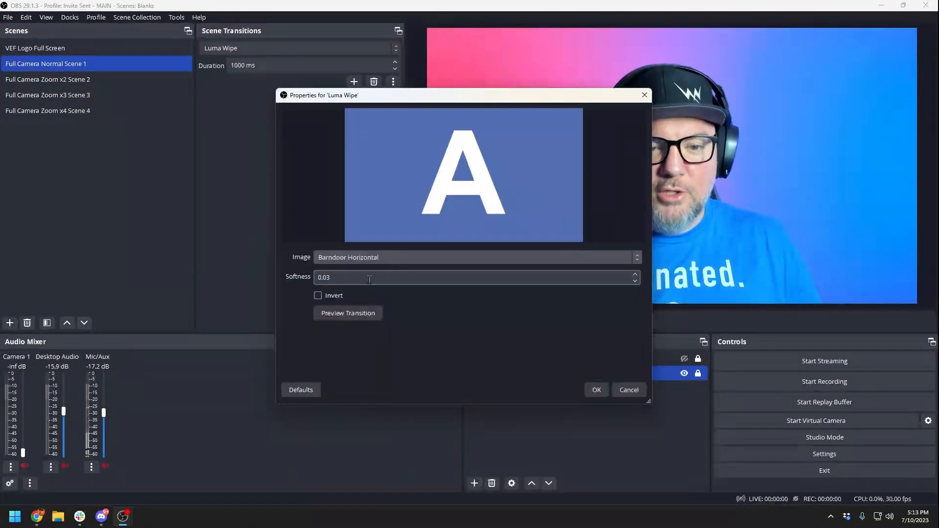
pyautogui.moveTo(426, 99); pyautogui.dragTo(311, 90)
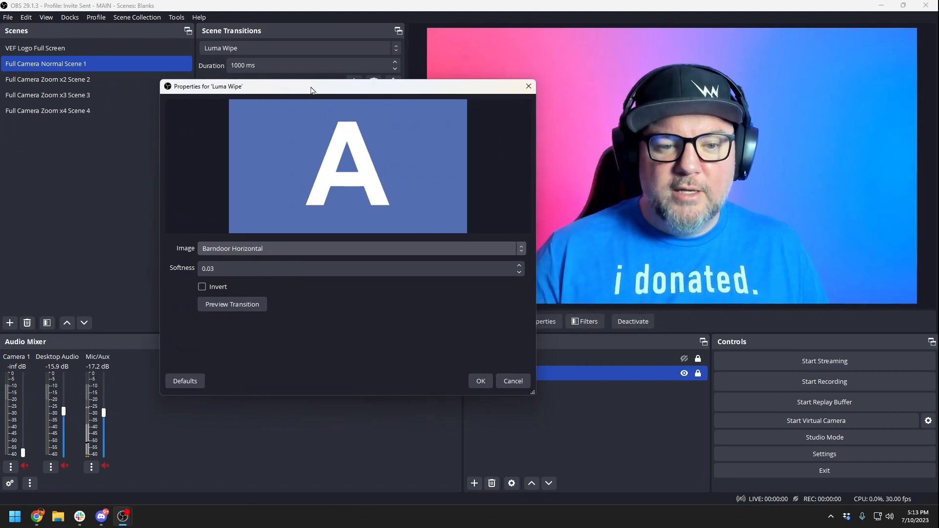
pyautogui.click(240, 304)
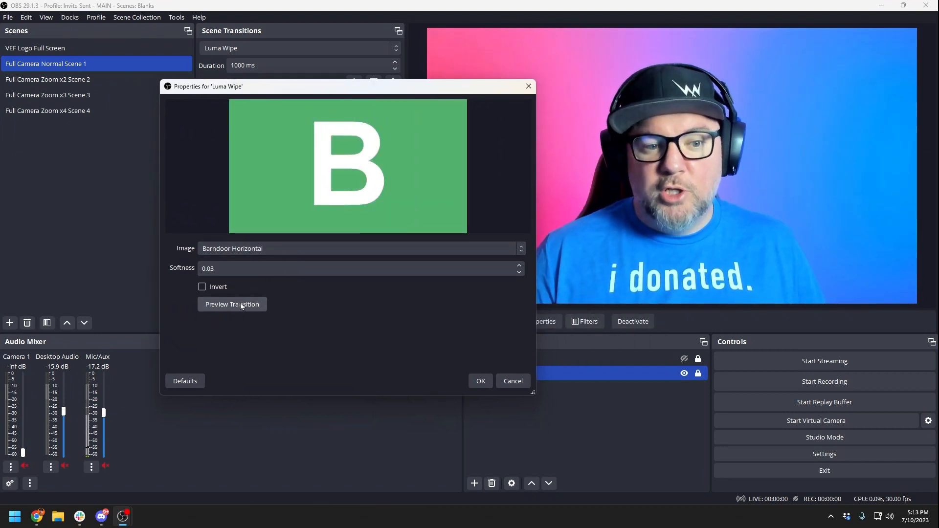
pyautogui.click(203, 287)
pyautogui.click(216, 304)
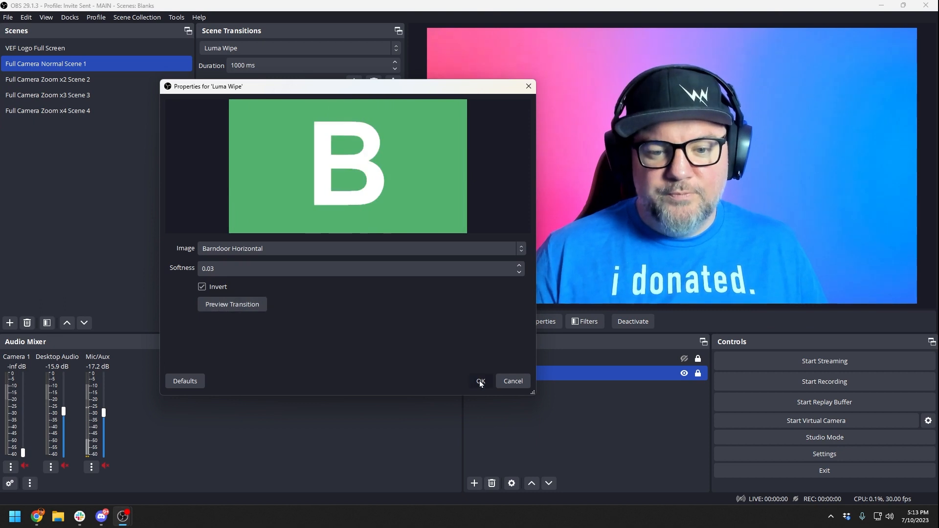
pyautogui.click(480, 381)
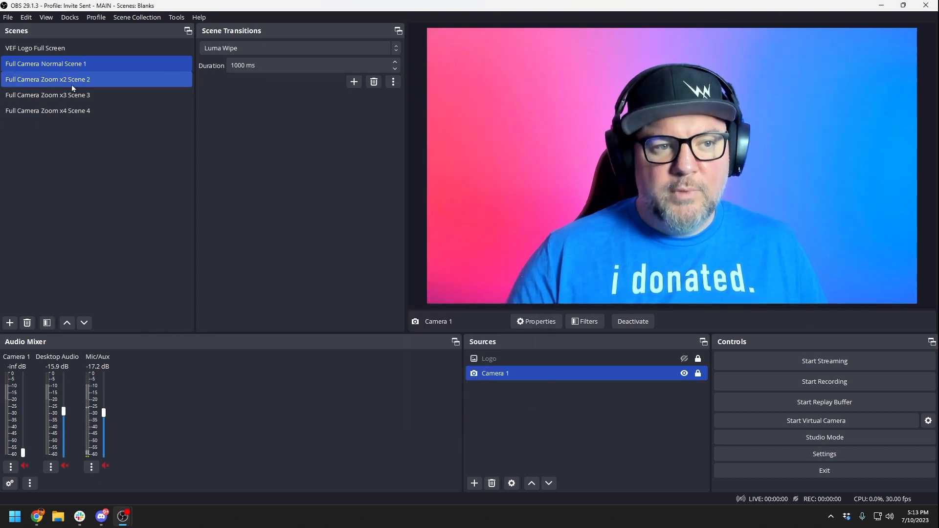
# - Test the Barndoor Horizontal Luma Wipe by switching to the Zoom x2 and Zoom x3 camera scenes
pyautogui.click(71, 81)
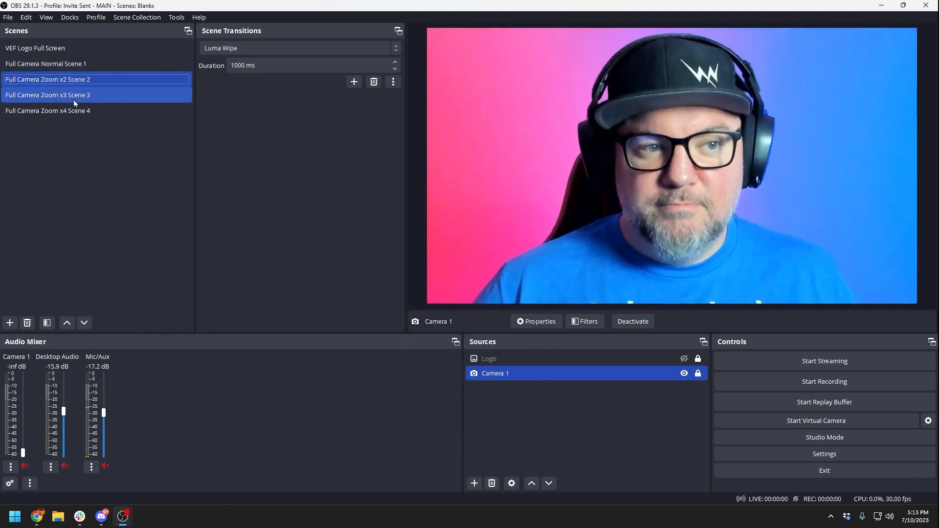
pyautogui.click(73, 97)
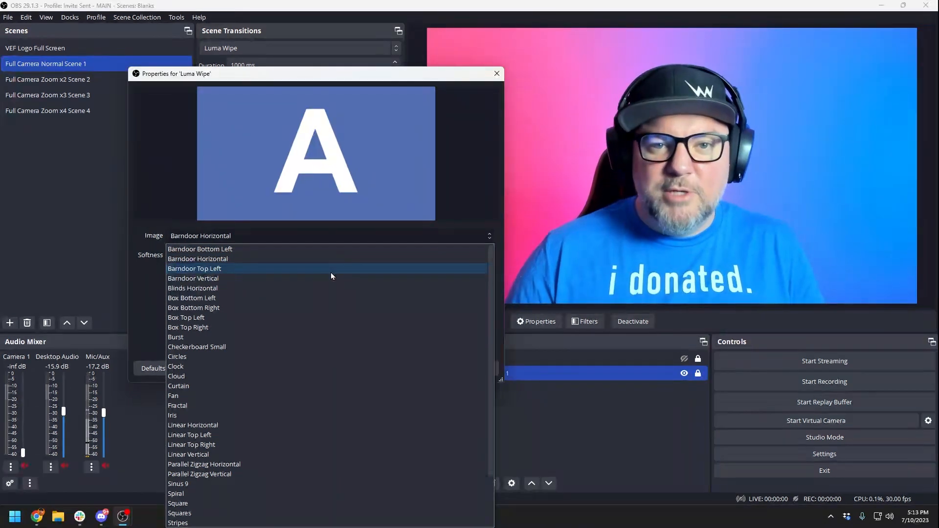
# - Apply the Burst image to the Luma Wipe after previewing it, and set the transition duration to 500 ms
pyautogui.click(192, 337)
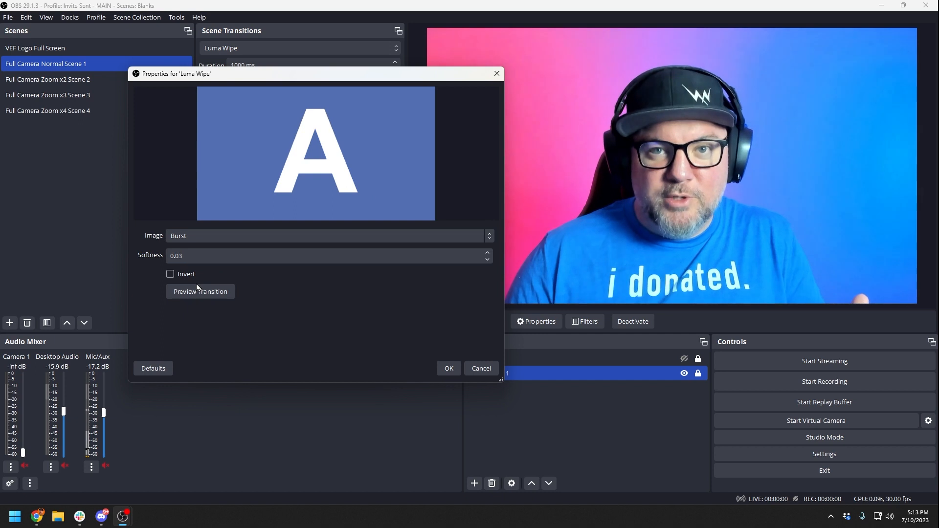
pyautogui.click(198, 289)
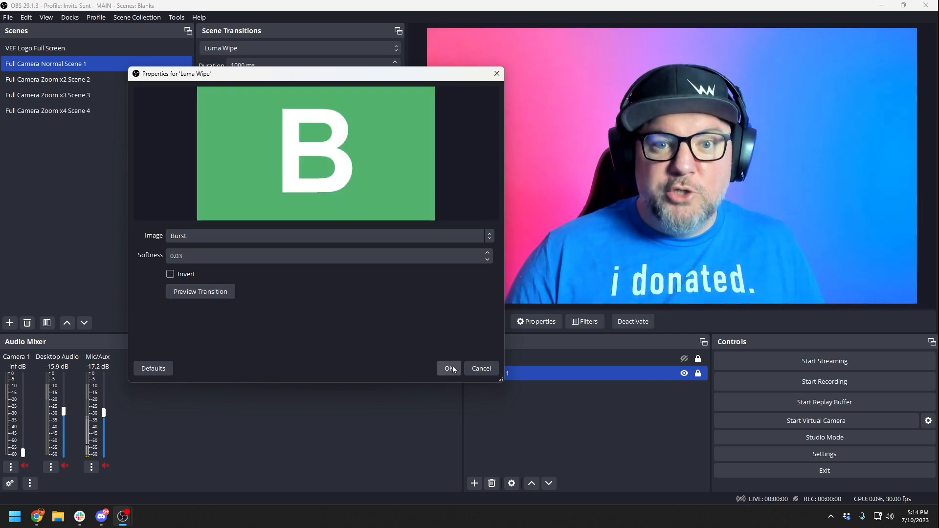
pyautogui.click(449, 368)
pyautogui.moveTo(245, 67); pyautogui.dragTo(232, 65)
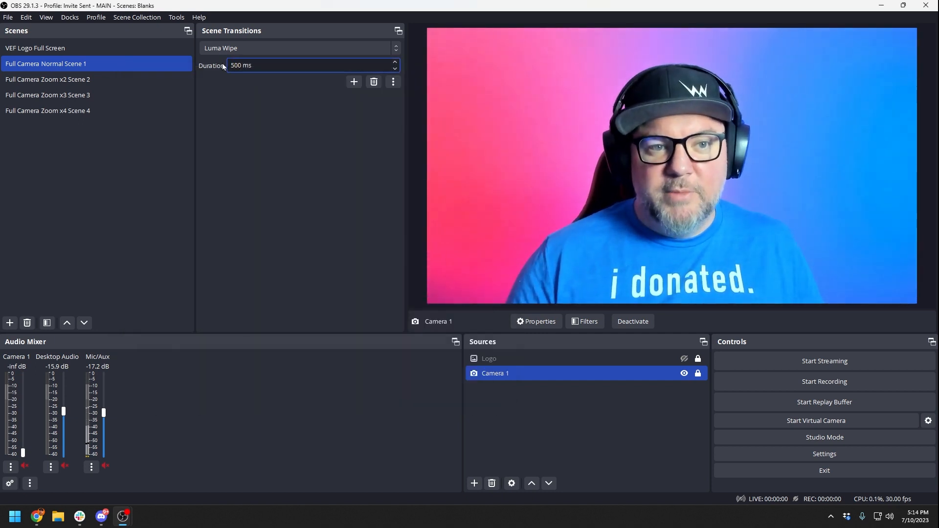
# - Test the Burst wipe by switching through the Zoom x2, Zoom x3, Zoom x4, VEF Logo and Normal camera scenes
pyautogui.click(71, 78)
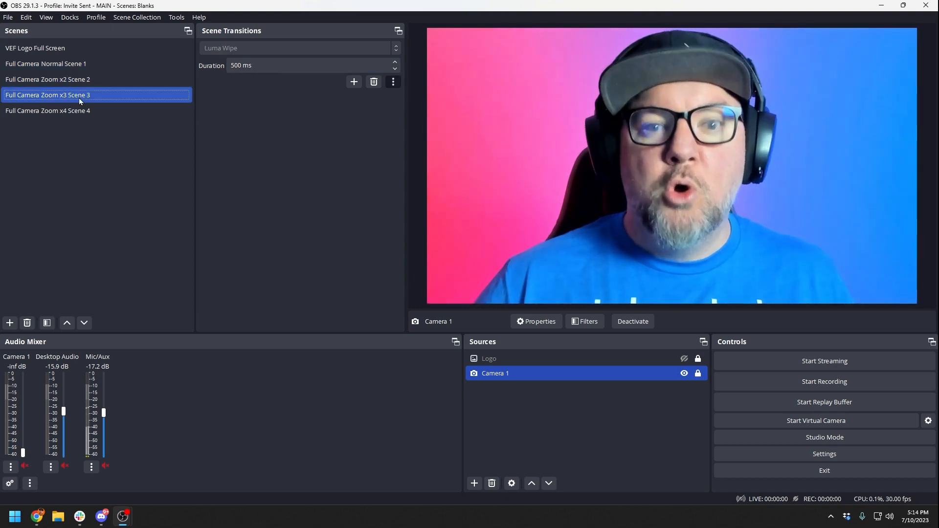
pyautogui.click(80, 96)
pyautogui.click(78, 111)
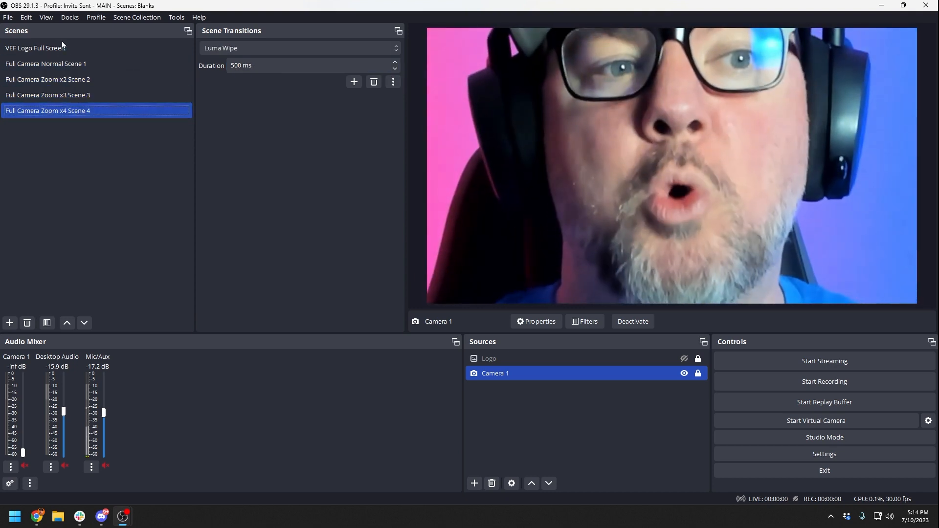
pyautogui.click(68, 49)
pyautogui.click(74, 63)
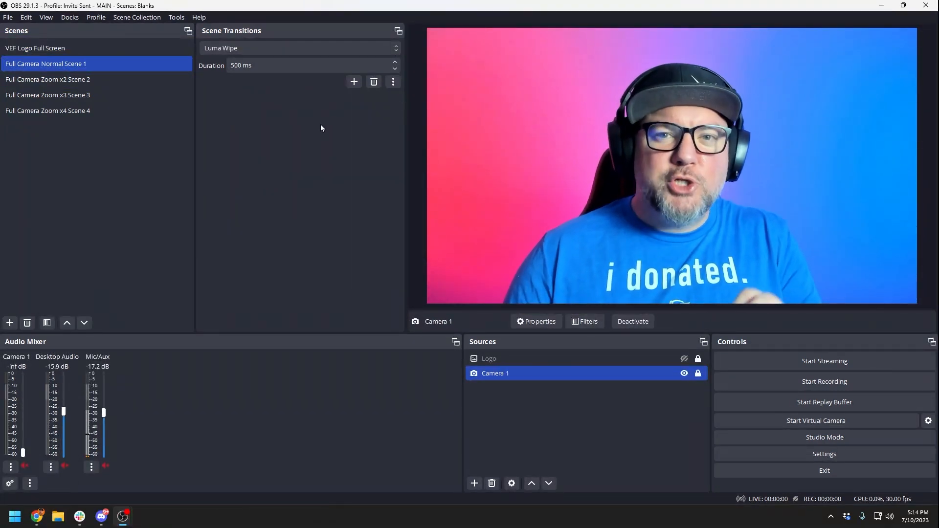
# - Add a Swipe transition under its default name, preview it and close its properties without changes
pyautogui.click(353, 81)
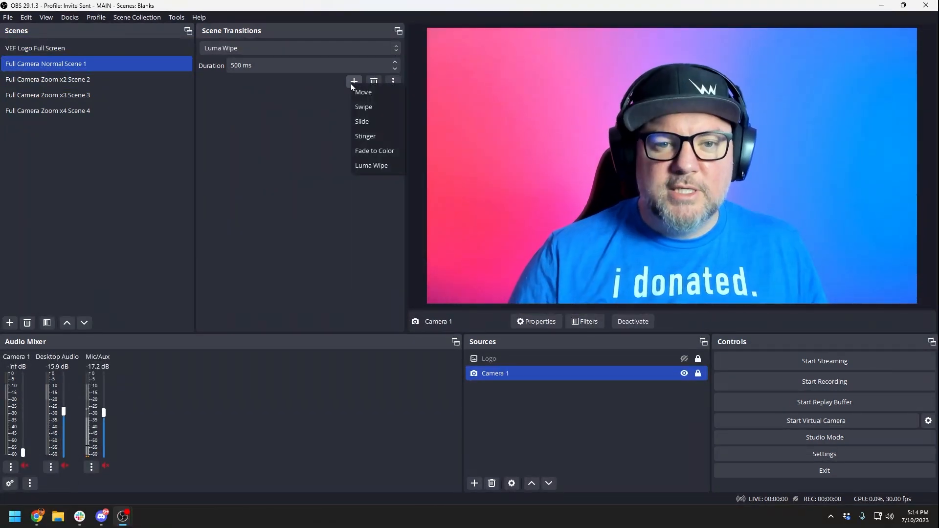
pyautogui.click(363, 107)
pyautogui.click(443, 268)
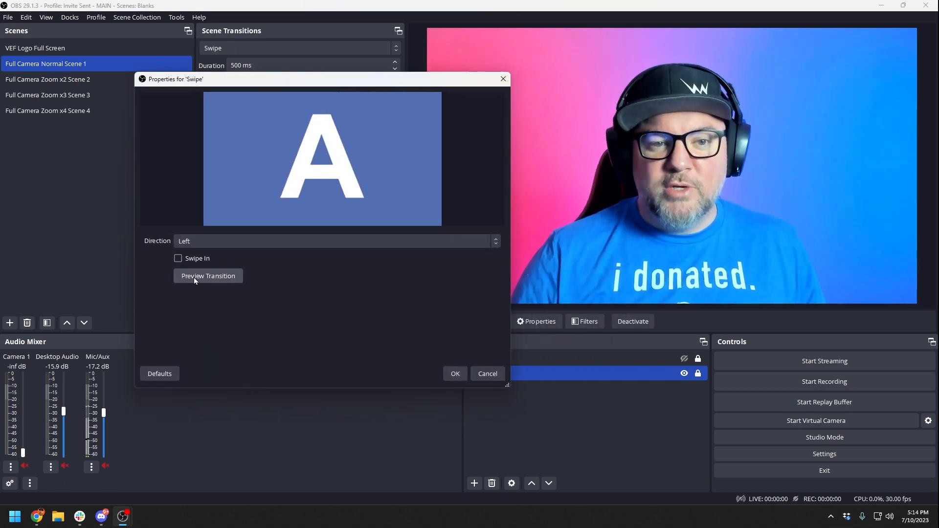
pyautogui.click(194, 277)
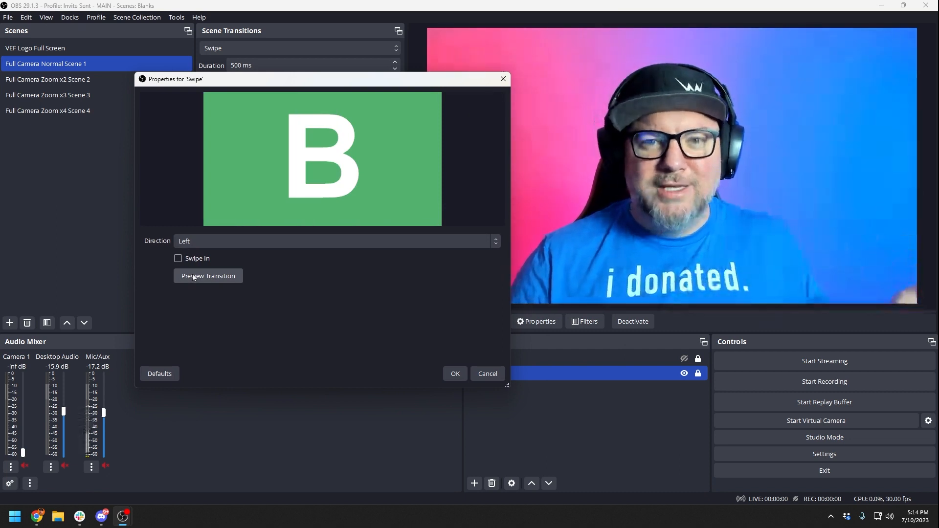
pyautogui.press('Escape')
# - Test the Swipe transition on the Zoom x2, Zoom x3 and Zoom x4 scenes, ending on the Normal camera scene
pyautogui.click(70, 81)
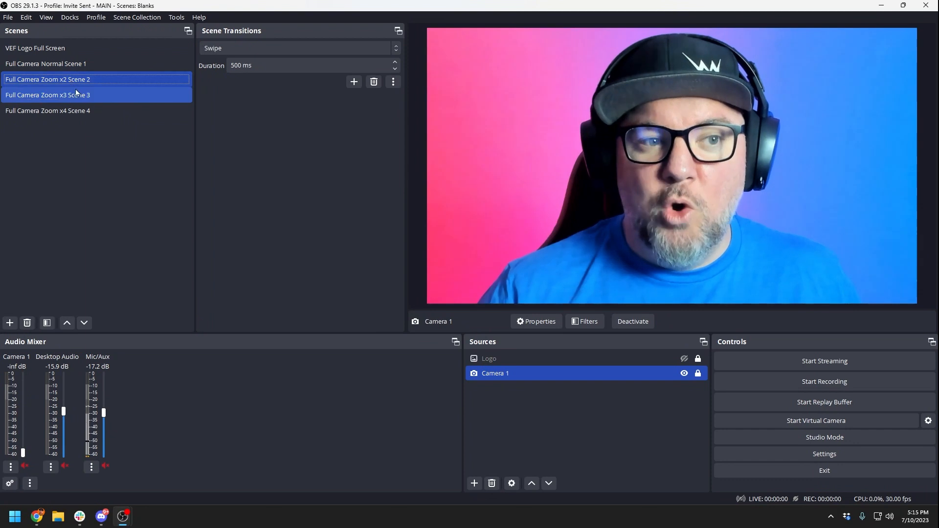
pyautogui.click(76, 94)
pyautogui.click(78, 110)
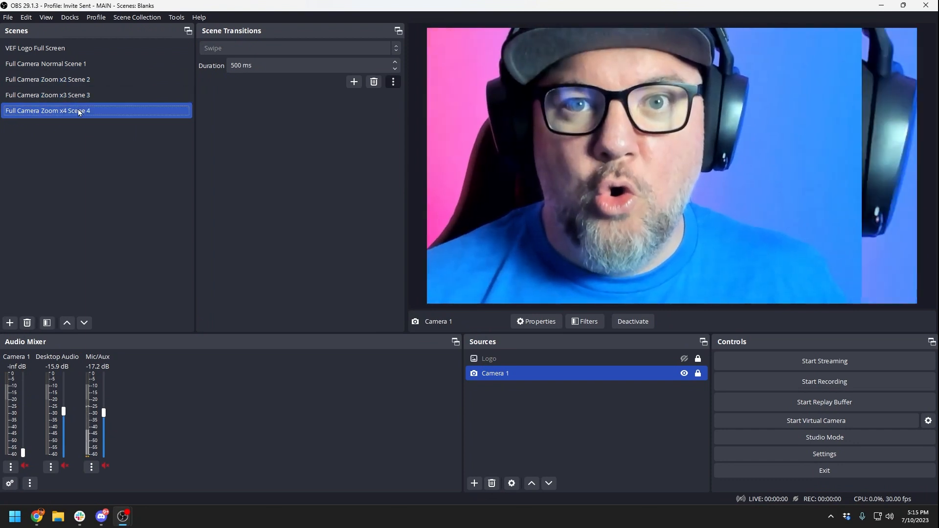
pyautogui.click(73, 62)
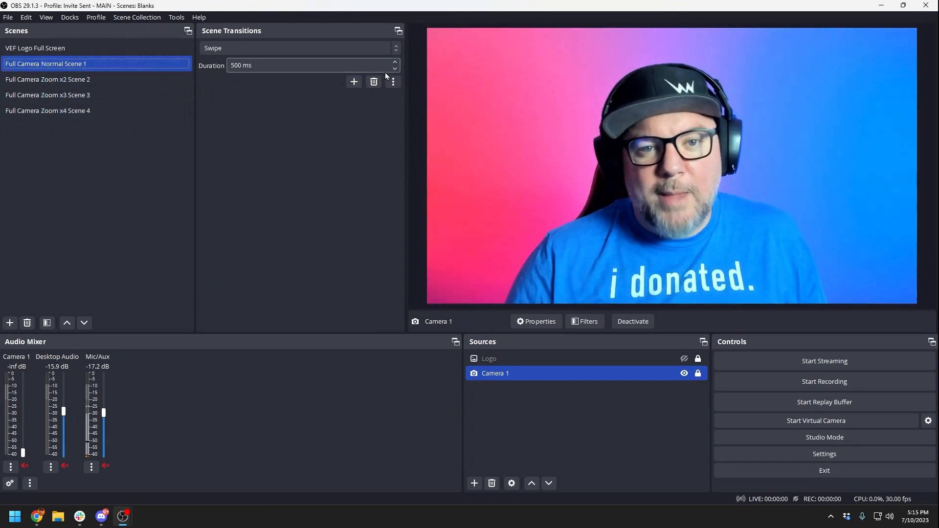
# - Add a Slide transition under its default name, preview it and accept its default properties
pyautogui.click(354, 82)
pyautogui.click(368, 122)
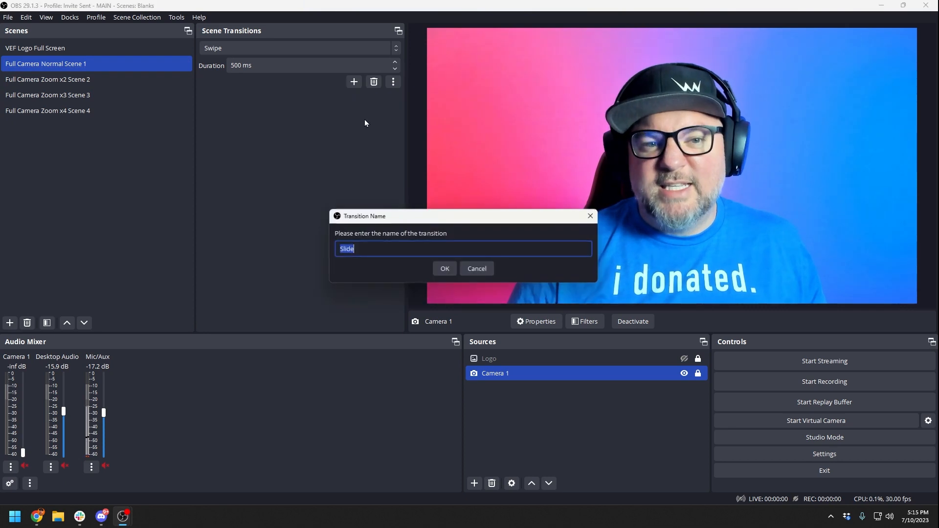
pyautogui.click(445, 269)
pyautogui.moveTo(435, 88); pyautogui.dragTo(288, 78)
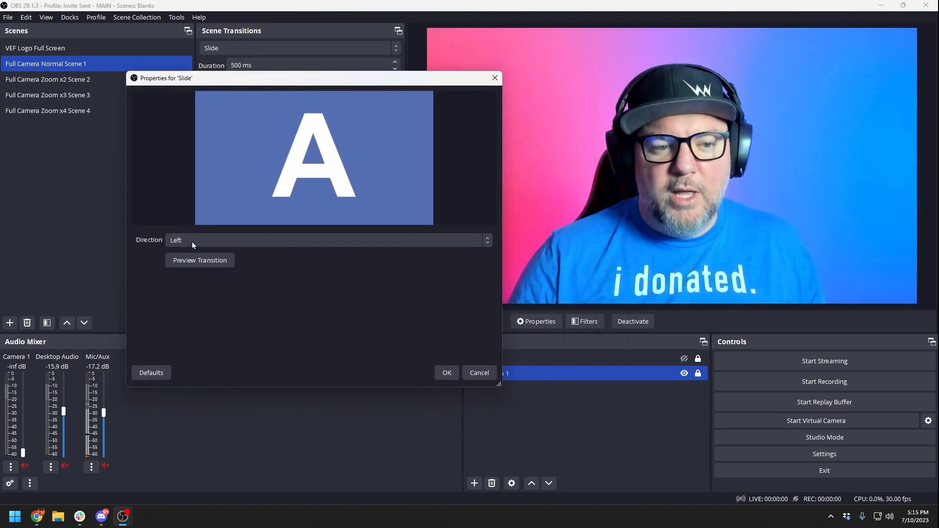
pyautogui.click(198, 261)
pyautogui.click(447, 373)
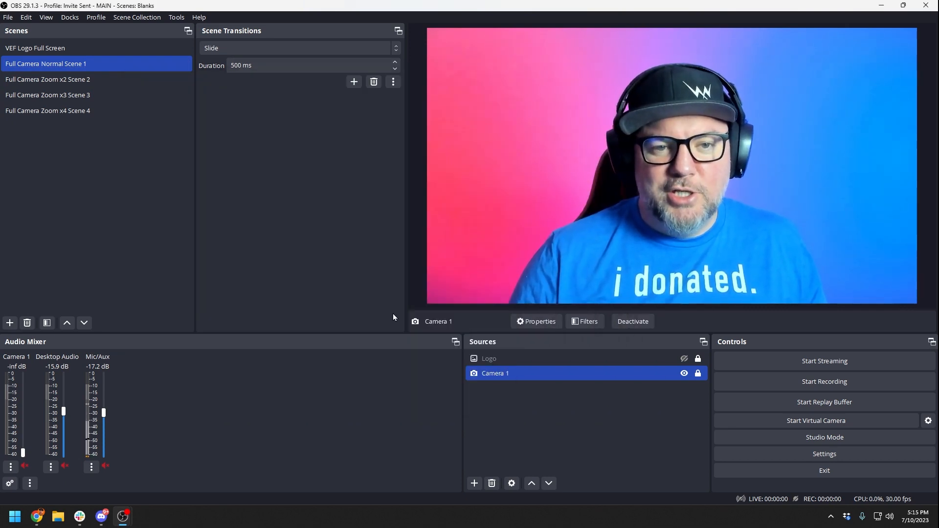
# - Test Slide on the Zoom x2 scene and switch the active transition to Swipe for comparison
pyautogui.click(101, 79)
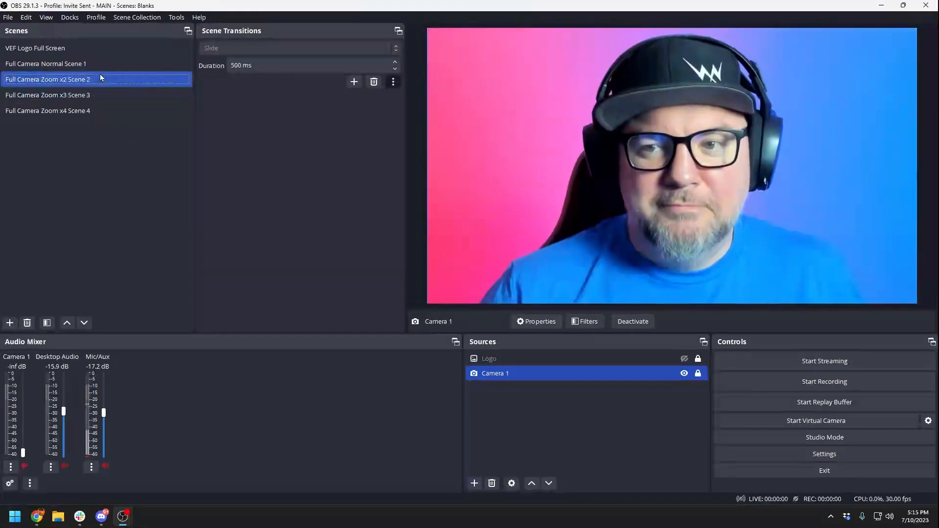
pyautogui.click(256, 48)
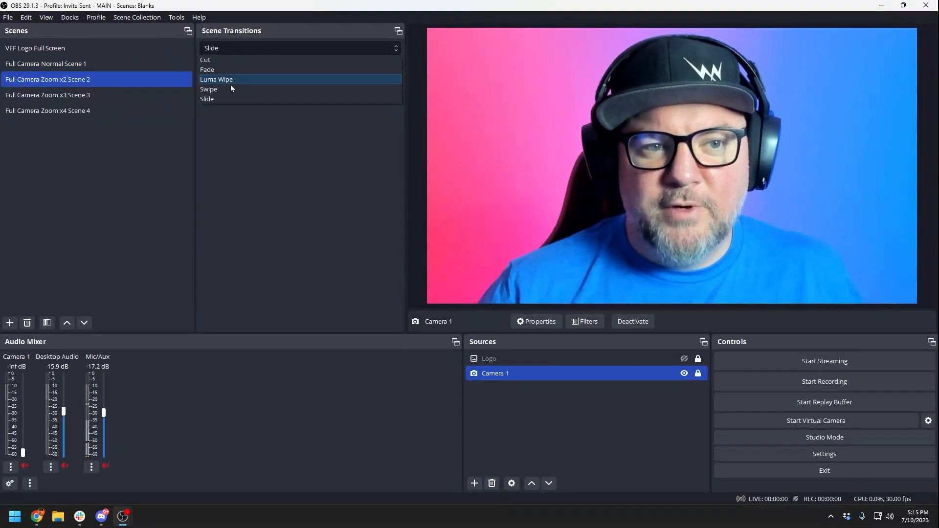
pyautogui.click(228, 89)
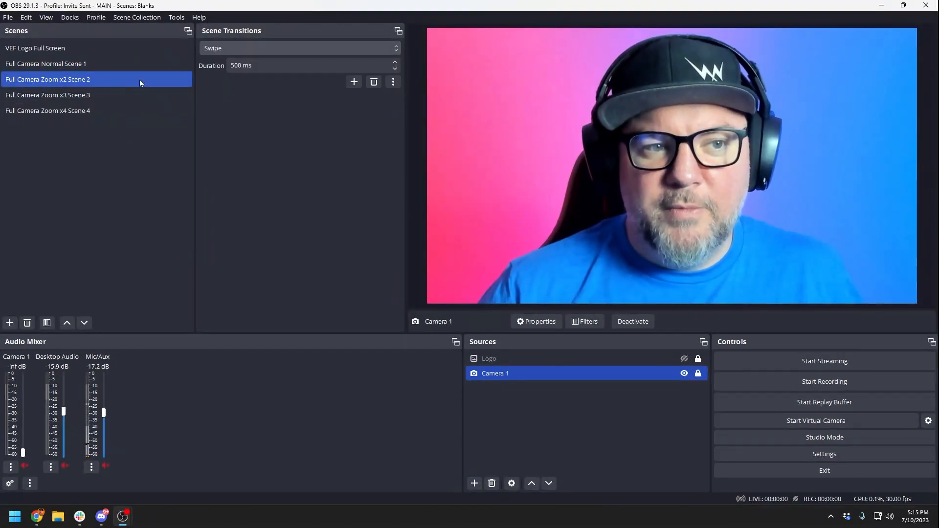
# - Add a Fade to Color transition, preview it and accept its default black color and 50% peak color point
pyautogui.click(350, 82)
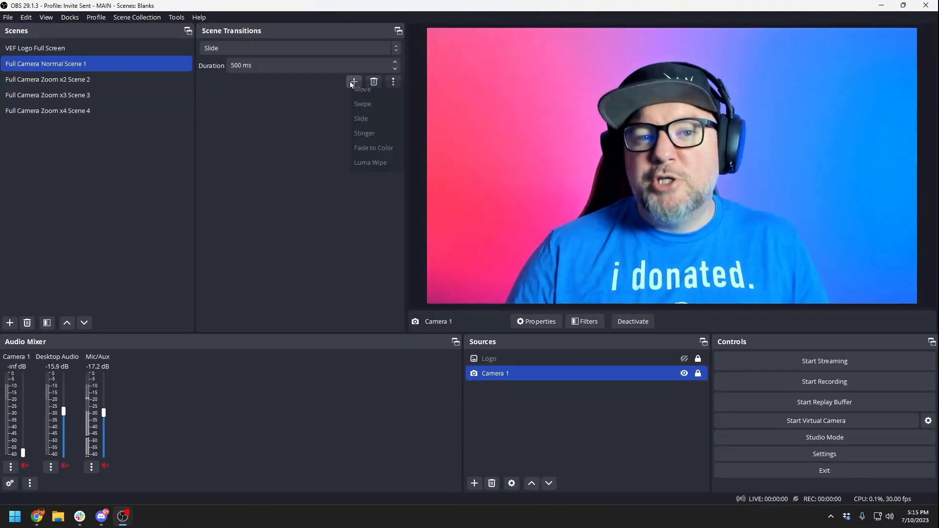
pyautogui.click(371, 149)
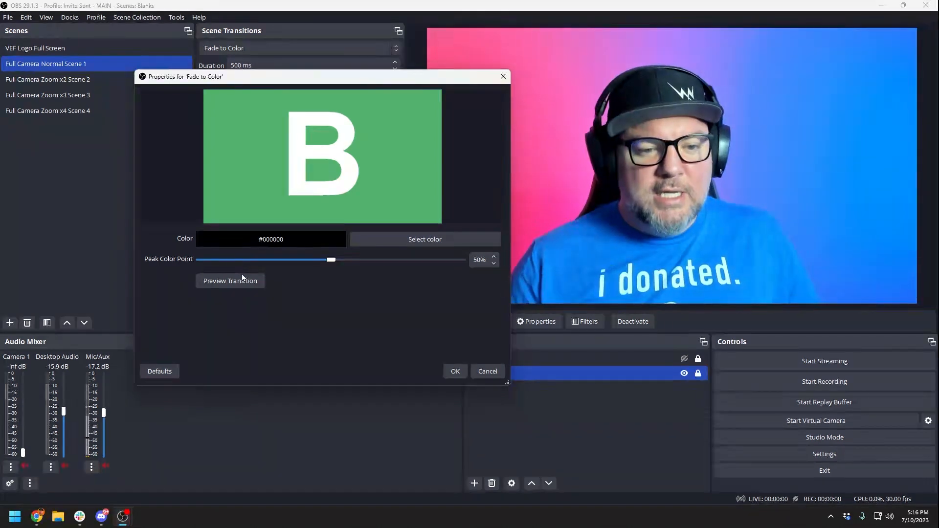
pyautogui.click(240, 282)
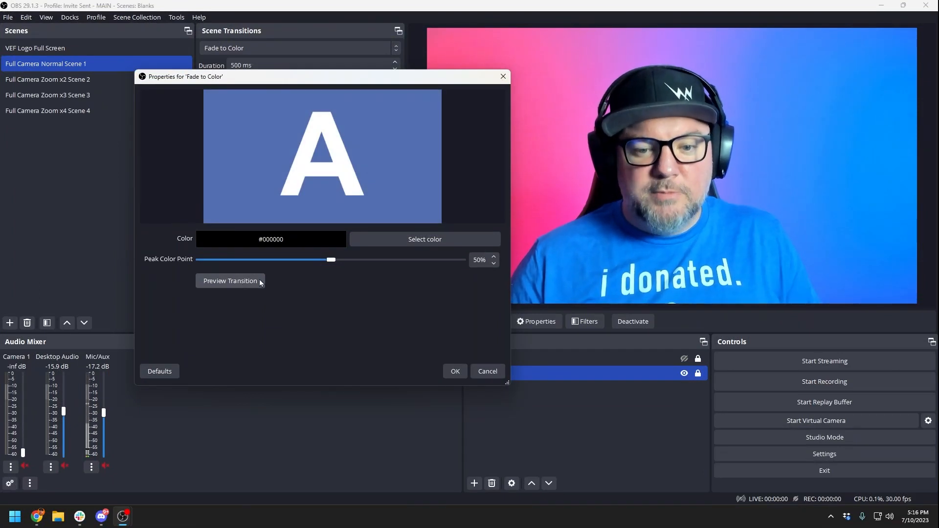
pyautogui.click(455, 372)
# - Test the black Fade to Color by switching between the Zoom x2, Zoom x3 and Normal camera scenes
pyautogui.click(96, 81)
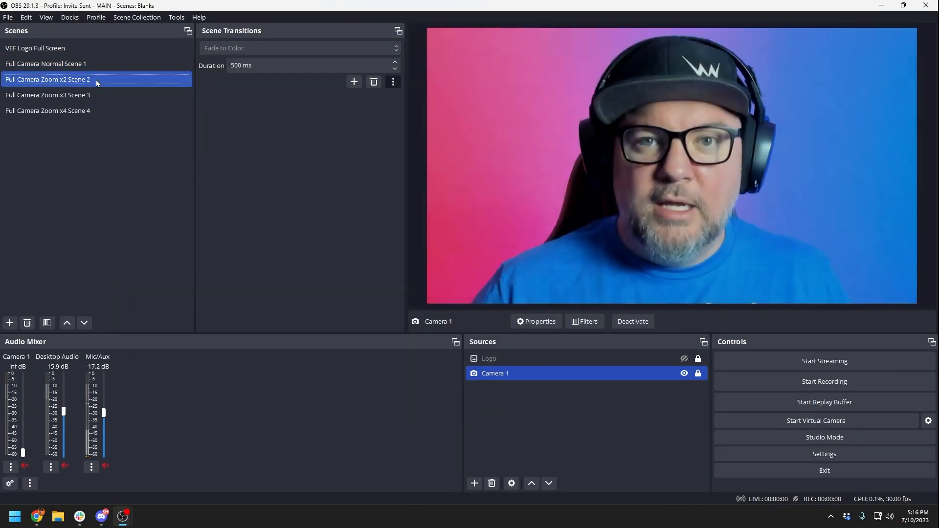
pyautogui.click(98, 92)
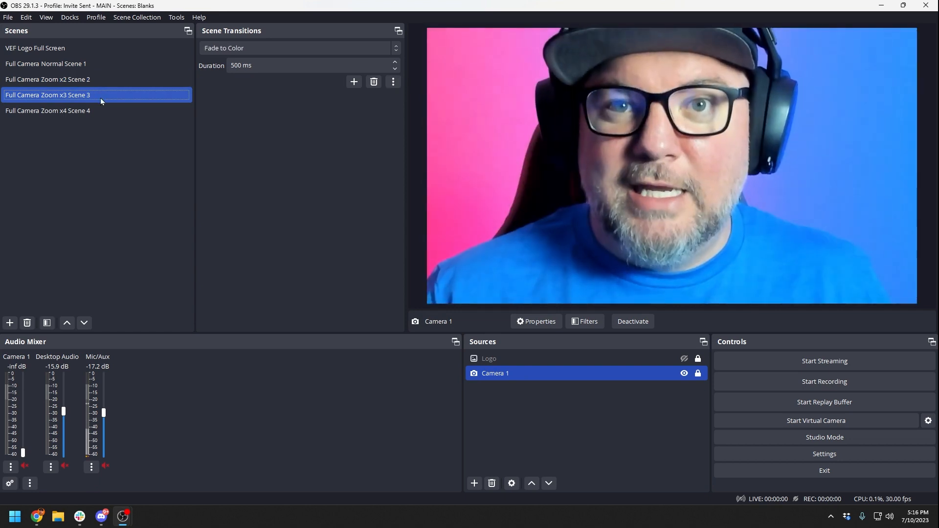
pyautogui.click(87, 68)
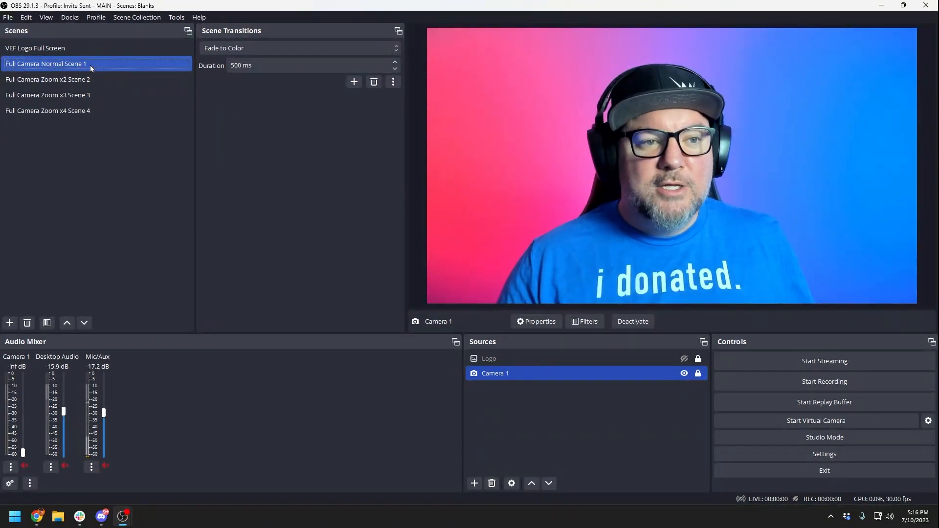
pyautogui.click(91, 81)
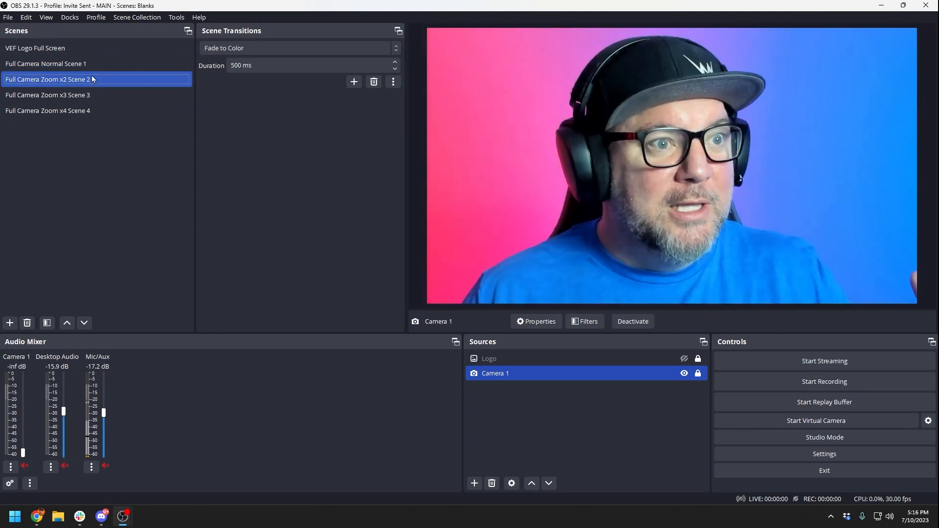
pyautogui.click(93, 64)
pyautogui.click(97, 82)
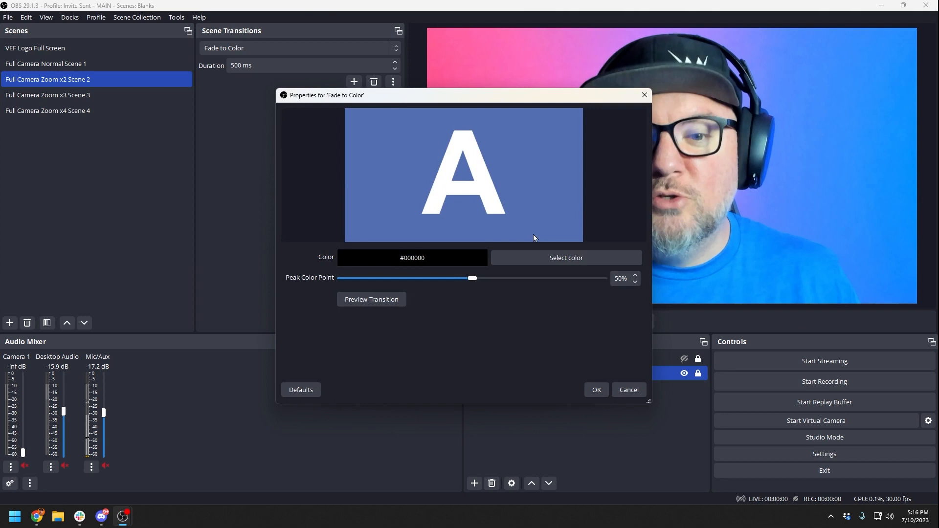
# - Set the Fade to Color transition's color to dark red #aa0000 and test it on the Zoom x3 and Normal camera scenes
pyautogui.click(533, 254)
pyautogui.click(354, 157)
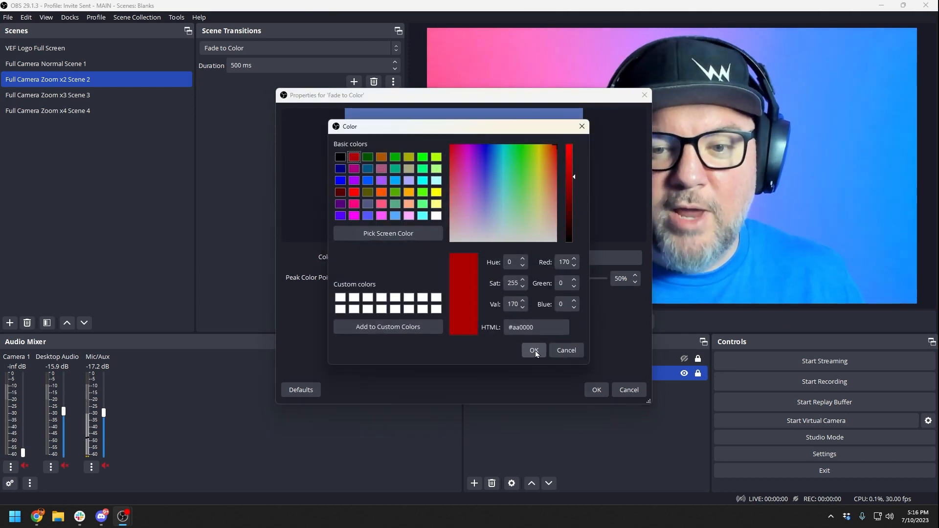
pyautogui.click(536, 351)
pyautogui.click(587, 389)
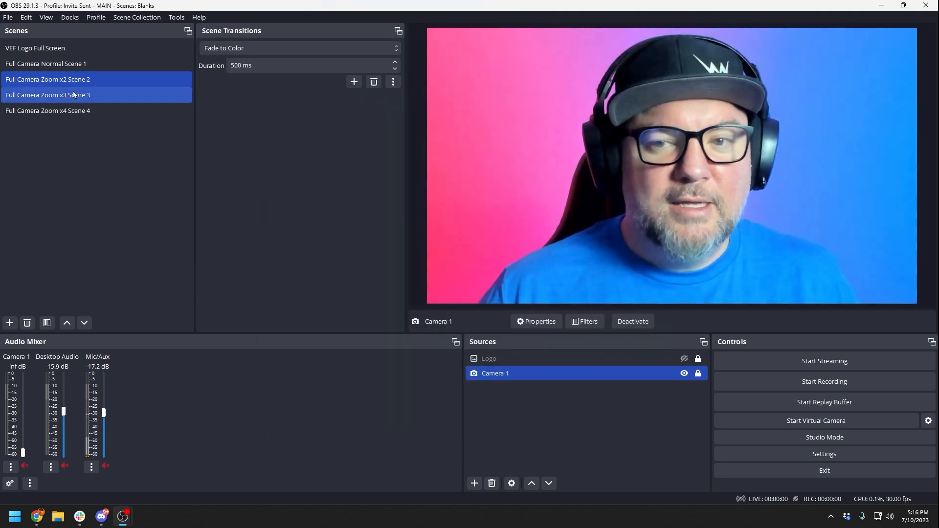
pyautogui.click(73, 95)
pyautogui.click(80, 71)
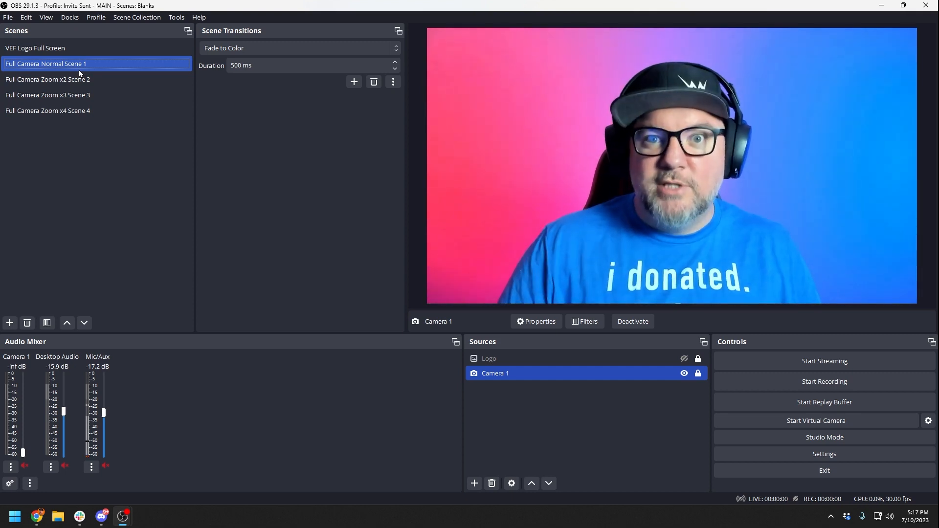
# - Add a Stinger transition under its default name and close its properties without choosing a video file
pyautogui.click(354, 81)
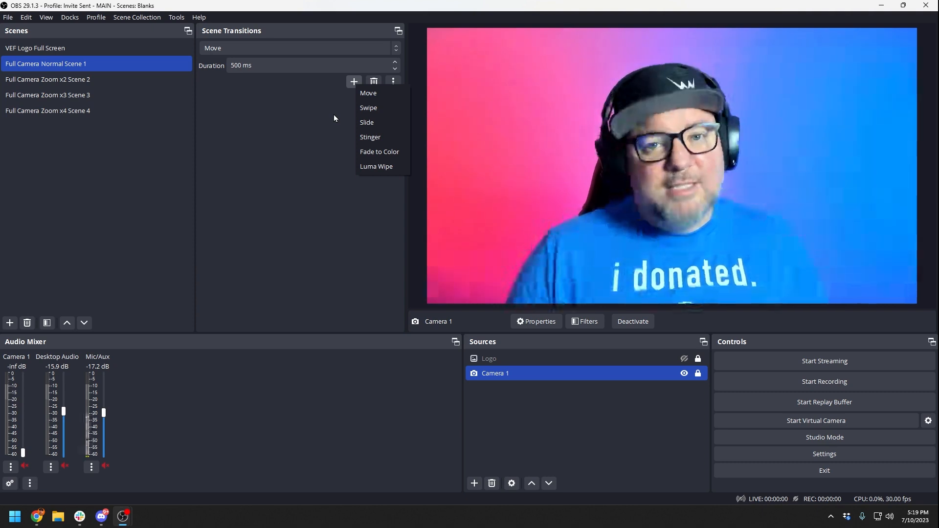
pyautogui.click(366, 138)
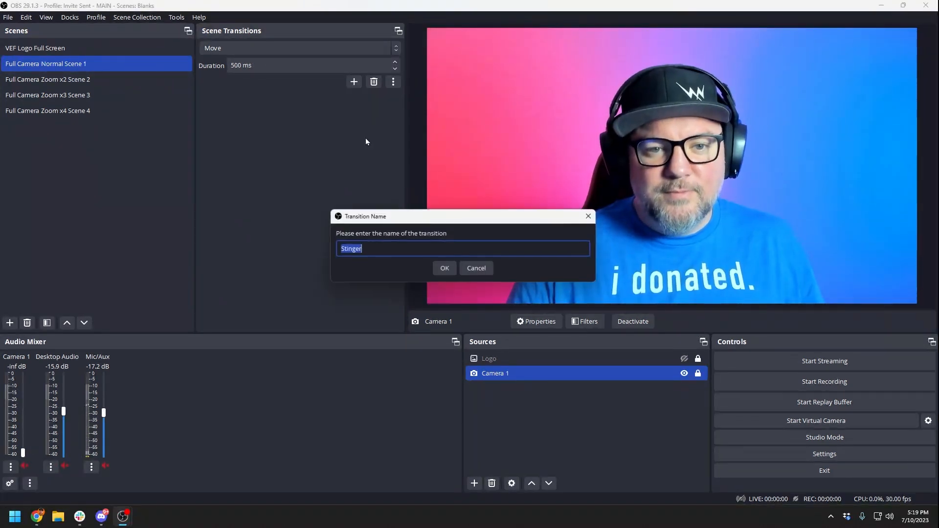
pyautogui.press('Return')
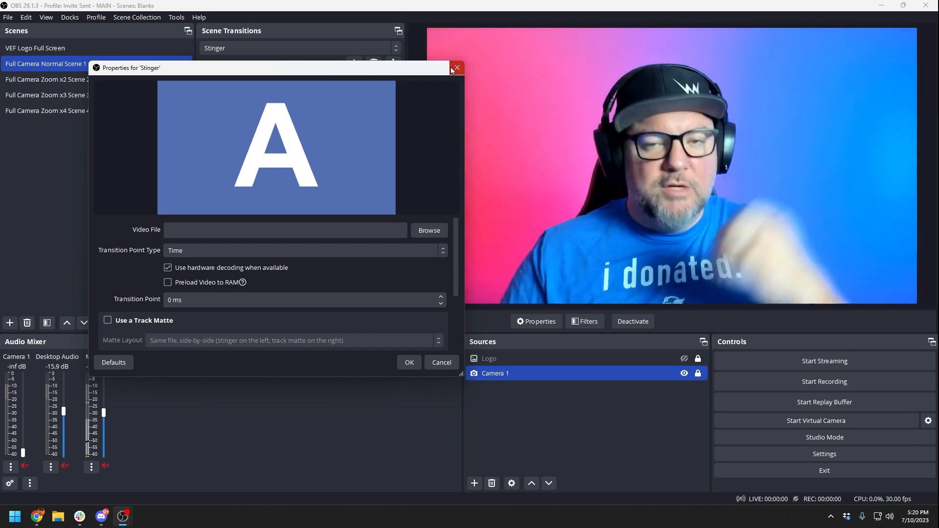
pyautogui.click(454, 68)
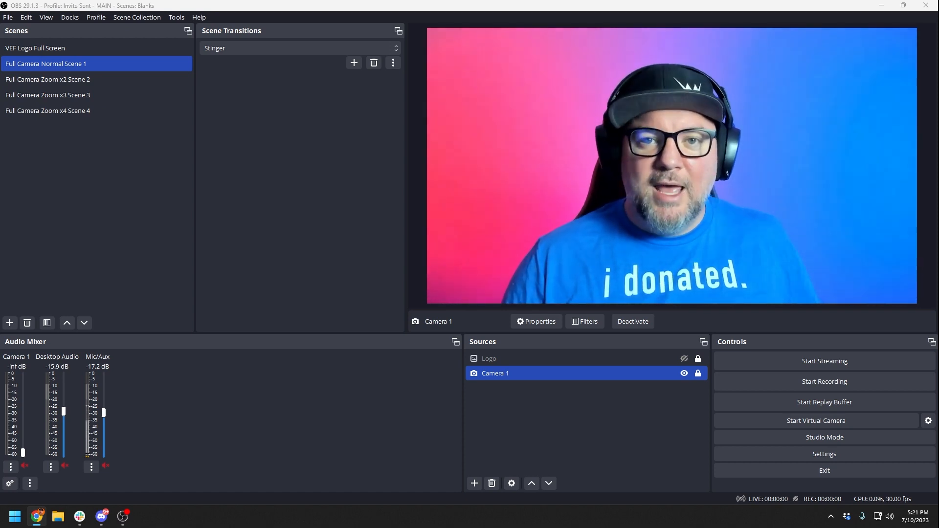
# - Switch to Chrome and look through the preview images of the 10 Free Stinger Transitions bundle on the Visuals by Impulse site
pyautogui.moveTo(0, 15); pyautogui.dragTo(356, 52)
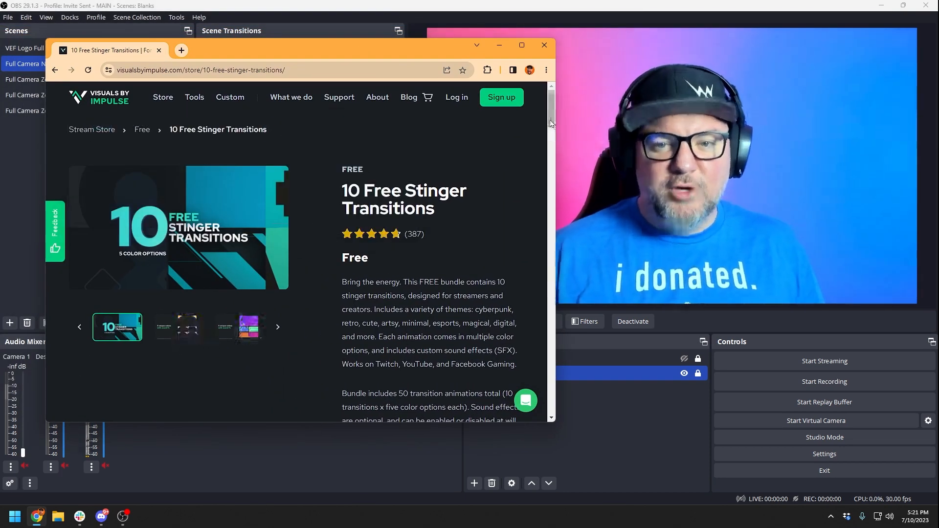
pyautogui.moveTo(551, 123); pyautogui.dragTo(549, 127)
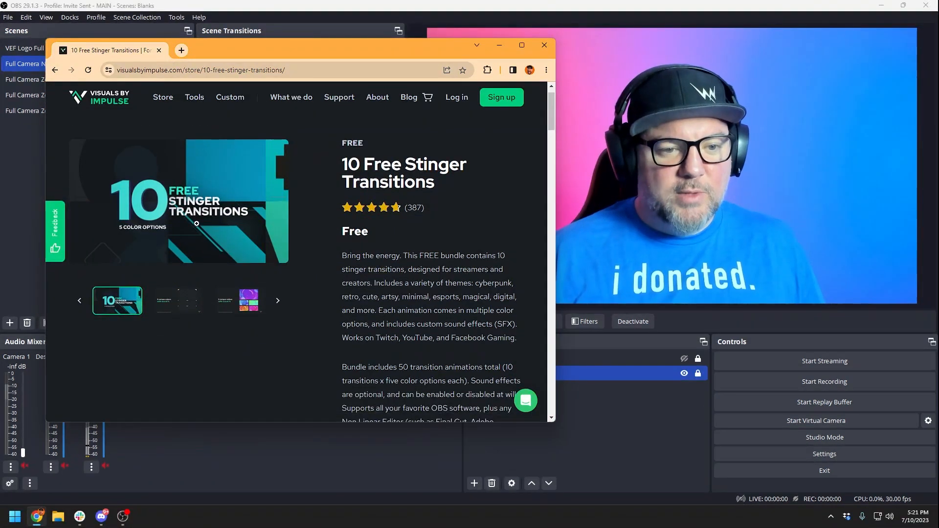
pyautogui.click(186, 300)
pyautogui.click(235, 304)
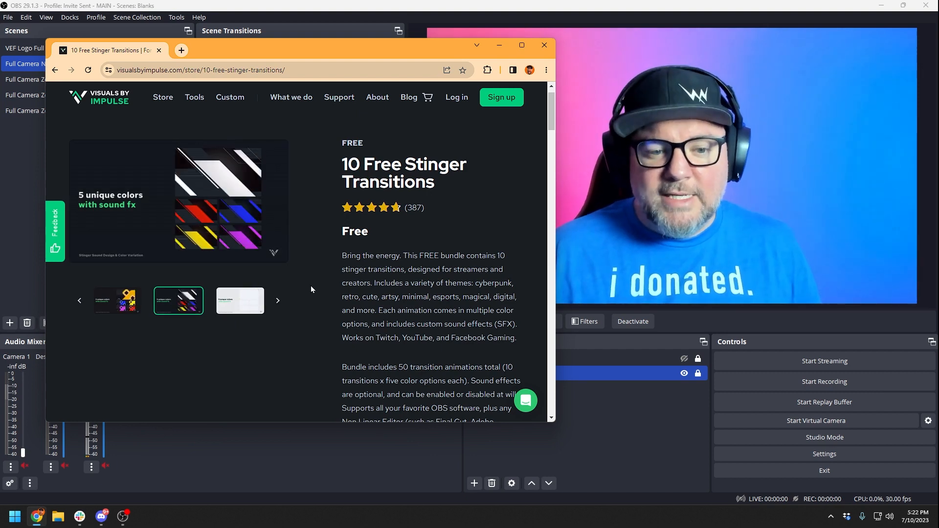
# - Add the 10 Free Stinger Transitions bundle to the cart and proceed to checkout without choosing a contribution amount
pyautogui.scroll(-6, 318, 288)
pyautogui.click(356, 289)
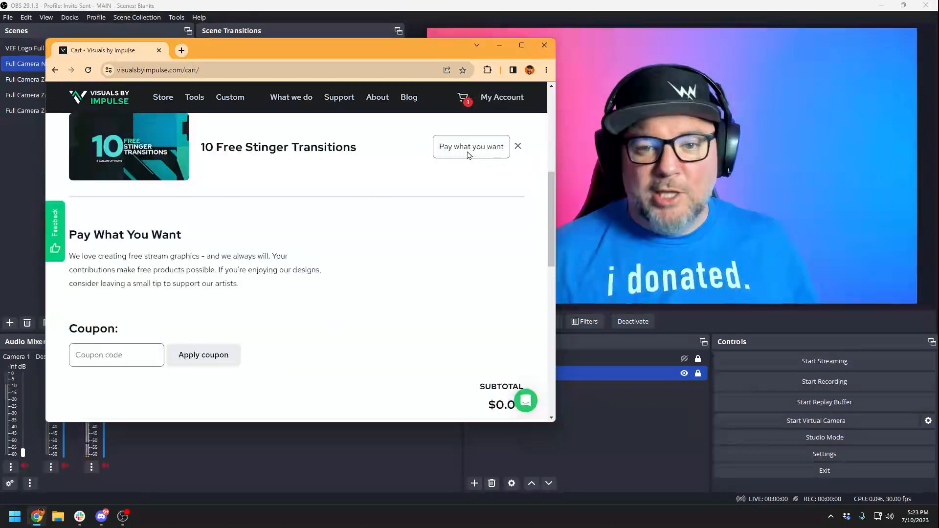
pyautogui.click(468, 154)
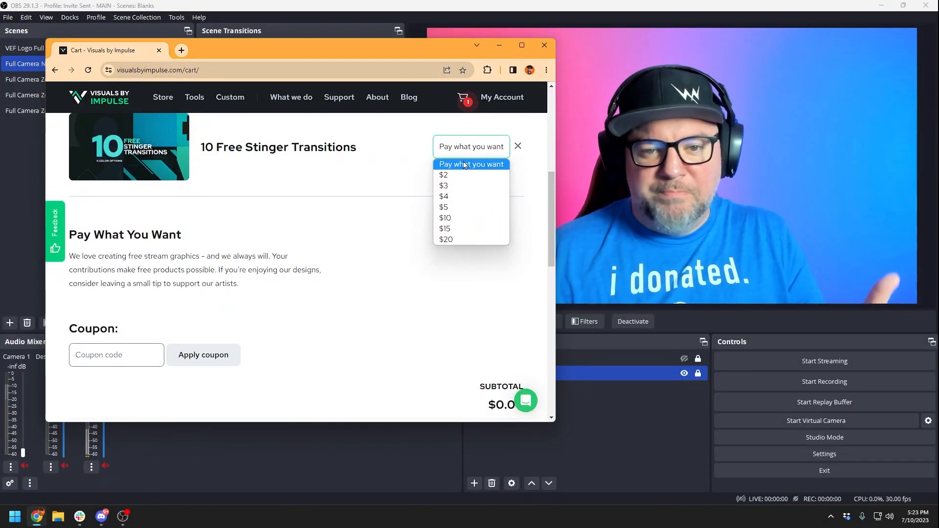
pyautogui.click(401, 153)
pyautogui.scroll(-4, 401, 153)
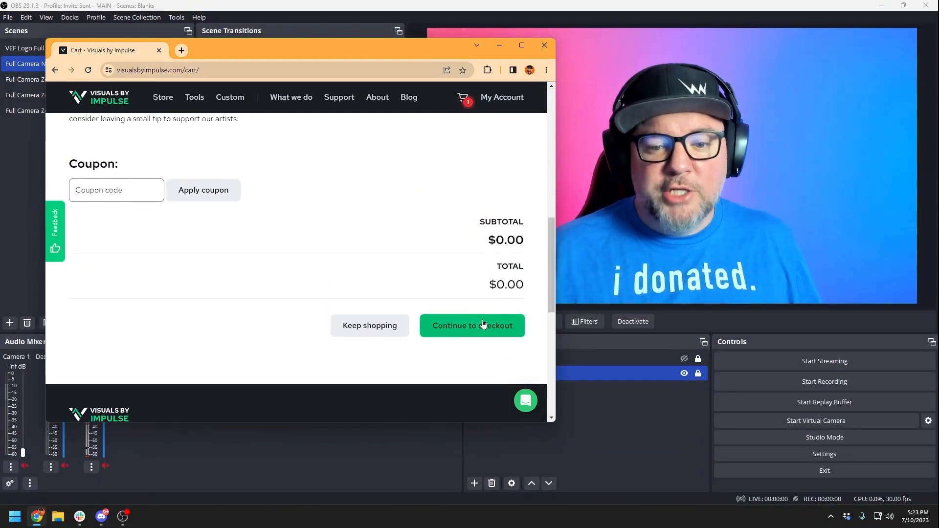
pyautogui.click(480, 325)
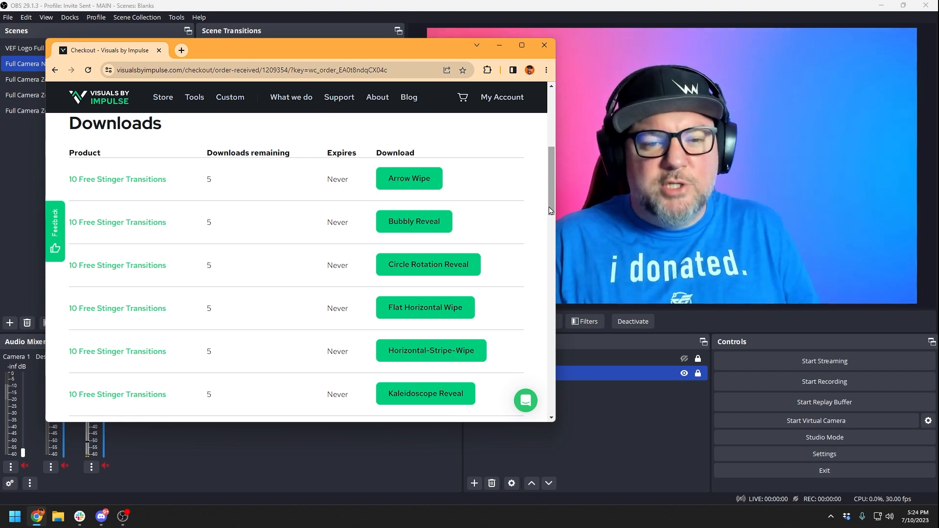
# - Download the Arrow Wipe stinger zip from the order's downloads and extract all of its contents
pyautogui.moveTo(549, 210); pyautogui.dragTo(549, 211)
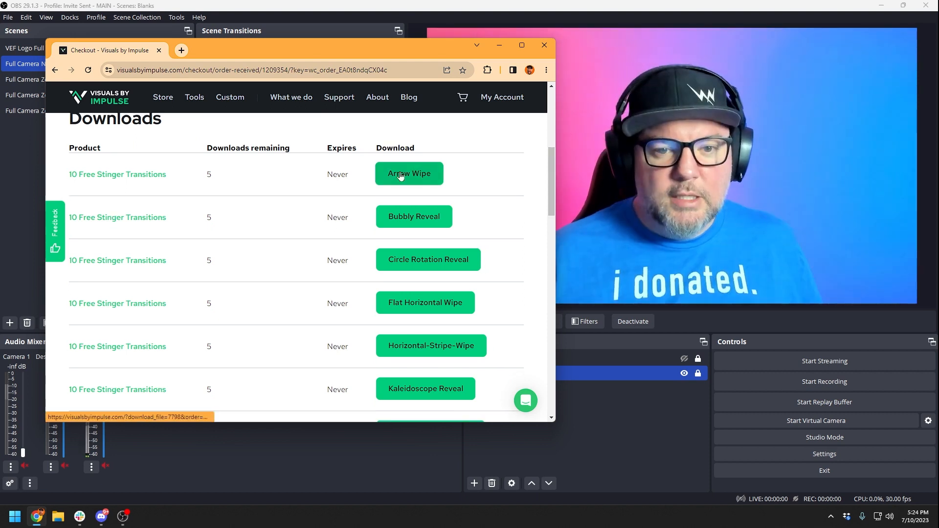
pyautogui.click(398, 174)
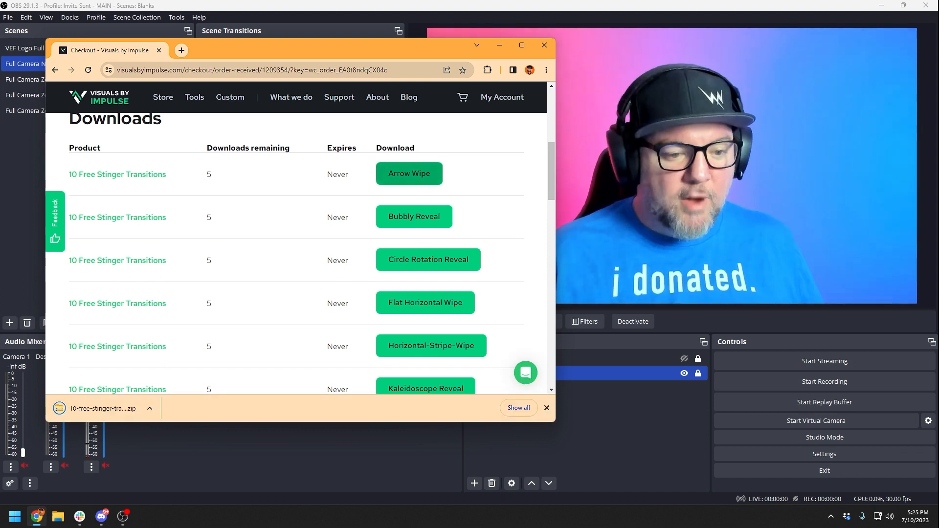
pyautogui.click(121, 402)
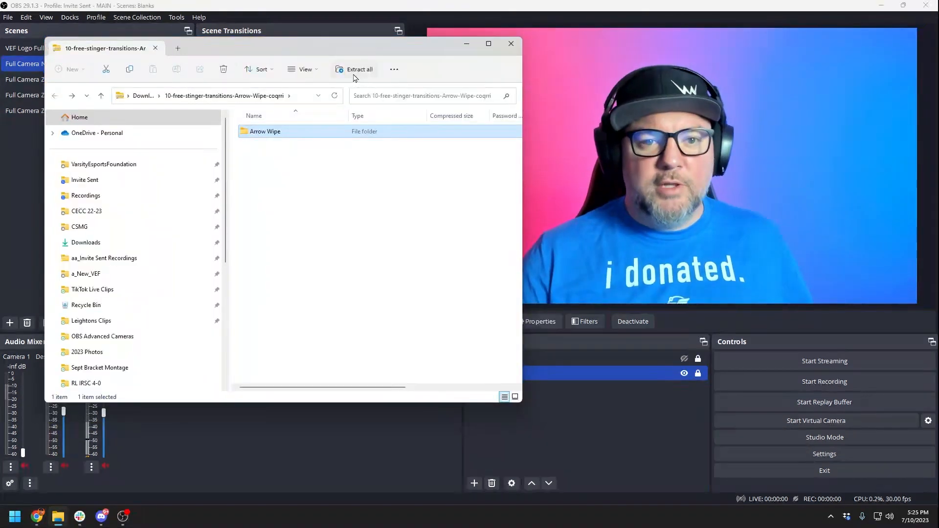
pyautogui.click(356, 70)
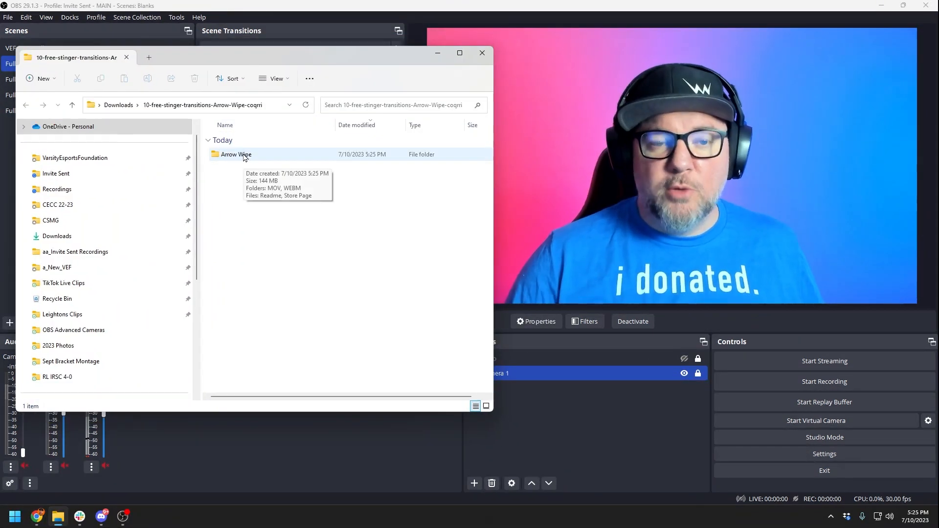
# - Browse the extracted Arrow Wipe folder to the WEBM videos without sound and examine the available color variants
pyautogui.doubleClick(240, 155)
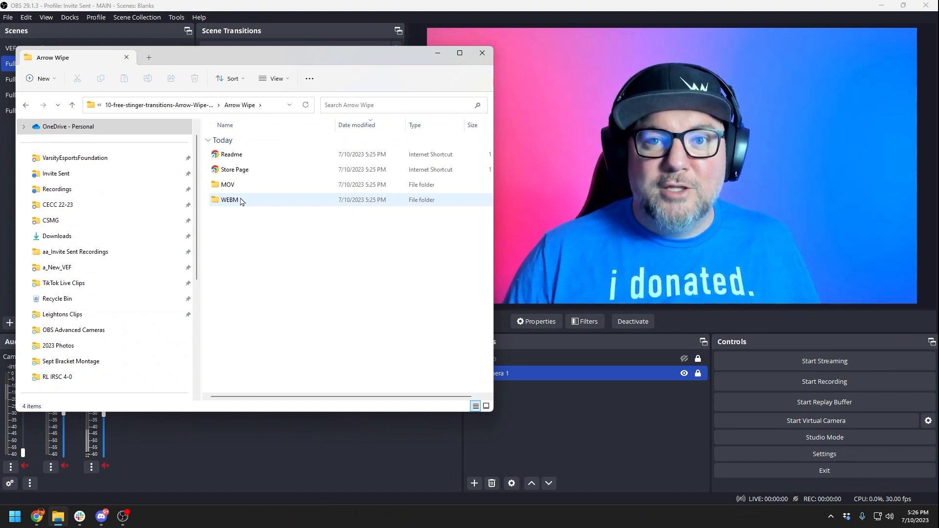
pyautogui.doubleClick(240, 201)
pyautogui.doubleClick(244, 171)
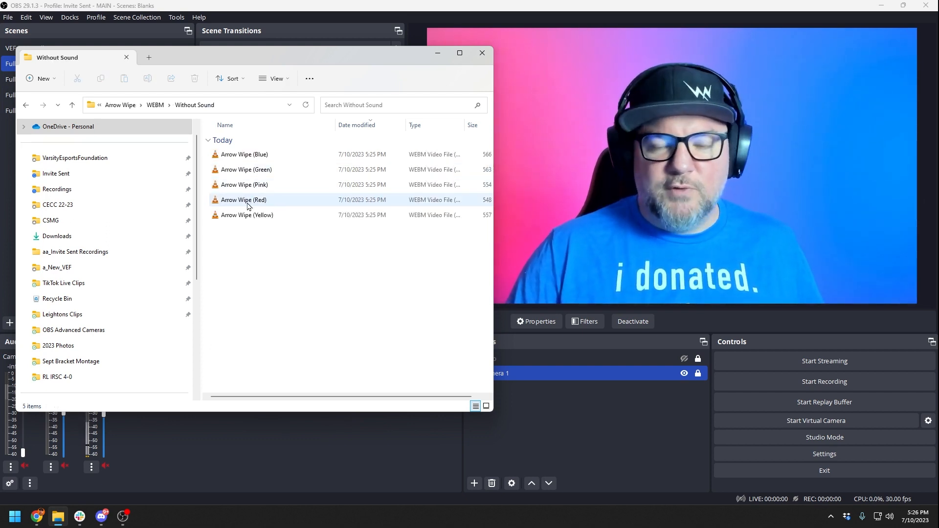
pyautogui.click(246, 171)
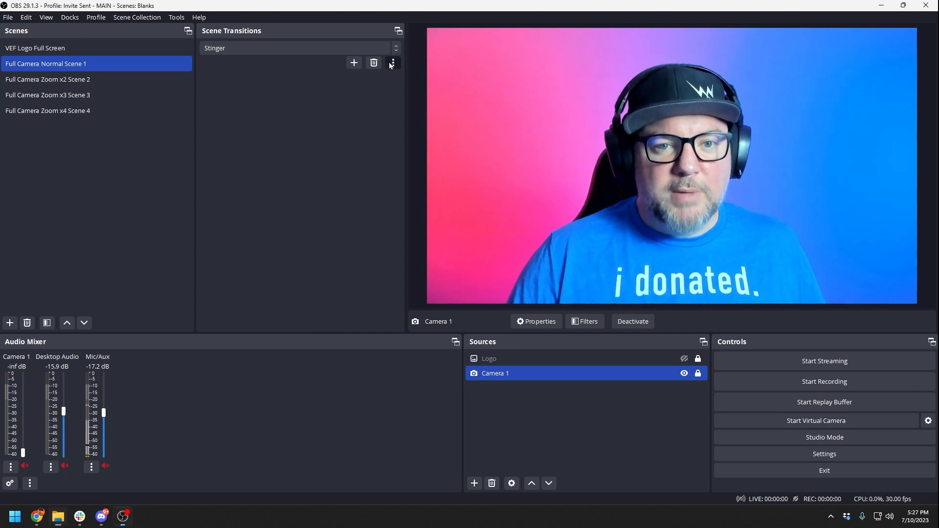
# - In OBS, set the Stinger's video file to Arrow Wipe (Green).webm from WEBM/Without Sound and test it on the Zoom x2 and Normal scenes
pyautogui.click(393, 63)
pyautogui.click(395, 85)
pyautogui.moveTo(430, 98); pyautogui.dragTo(328, 90)
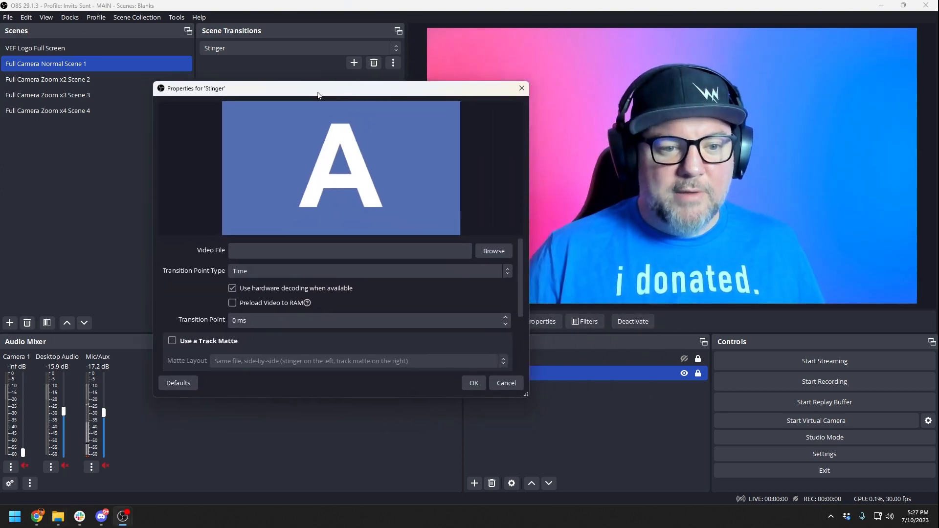
pyautogui.click(485, 252)
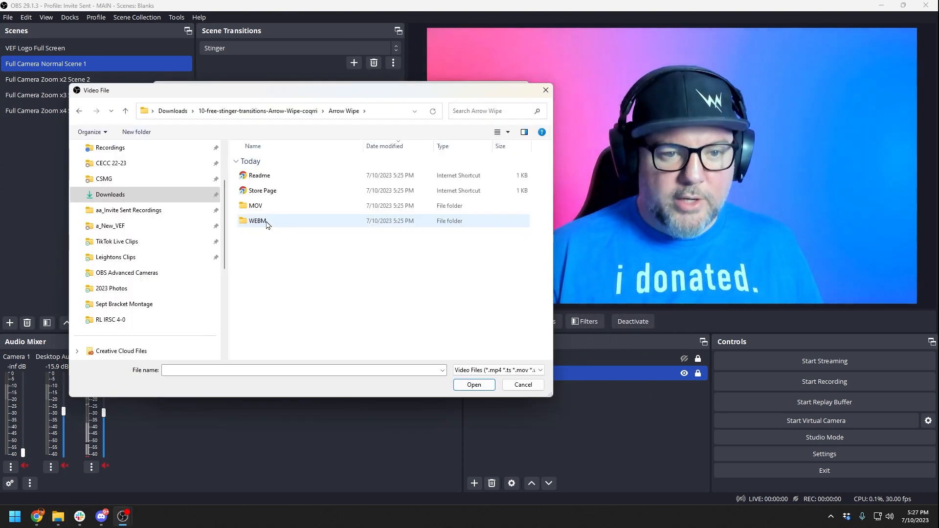
pyautogui.doubleClick(265, 190)
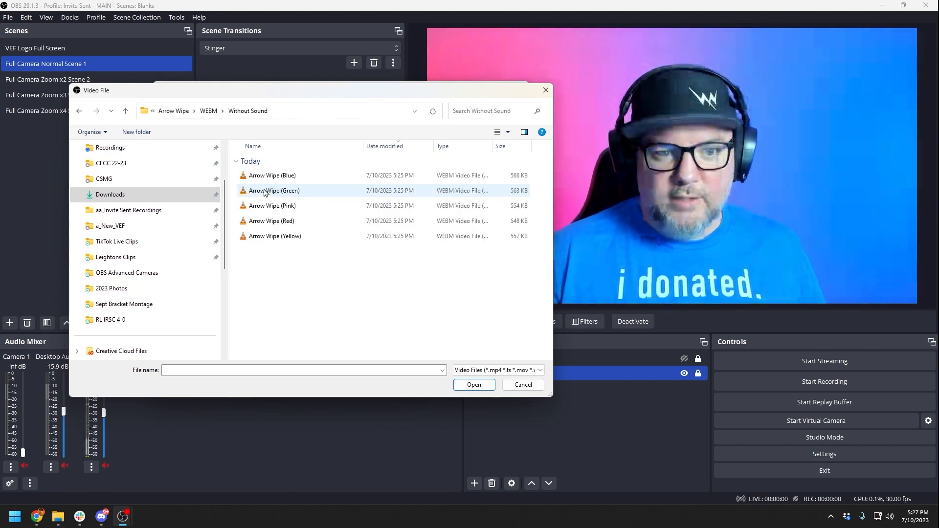
pyautogui.doubleClick(264, 191)
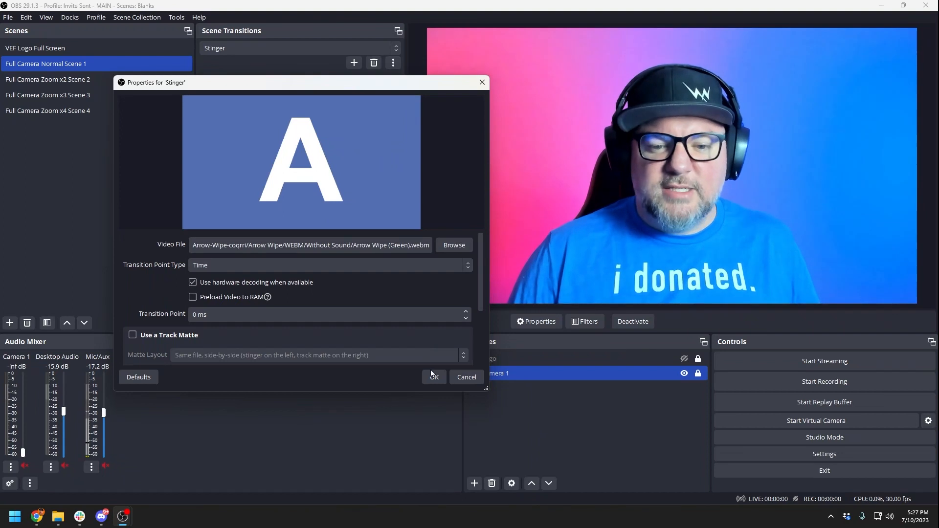
pyautogui.click(432, 376)
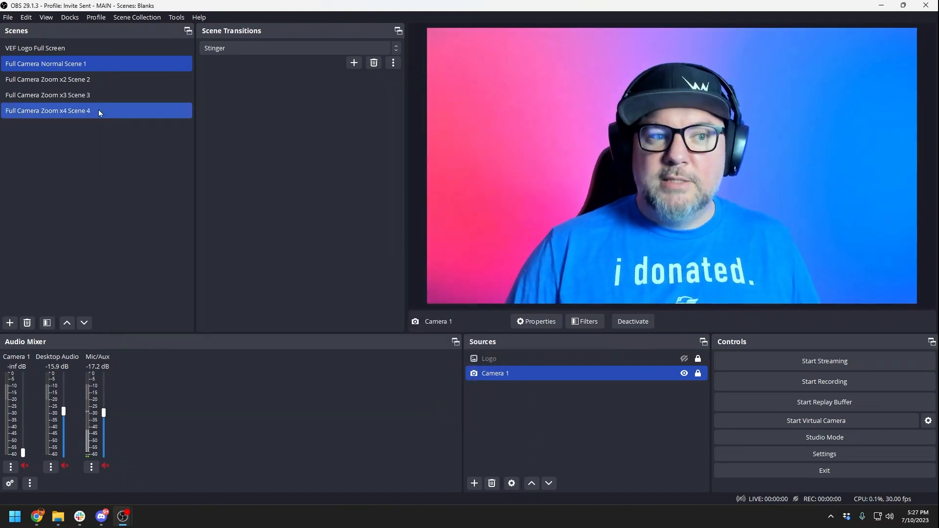
pyautogui.click(85, 80)
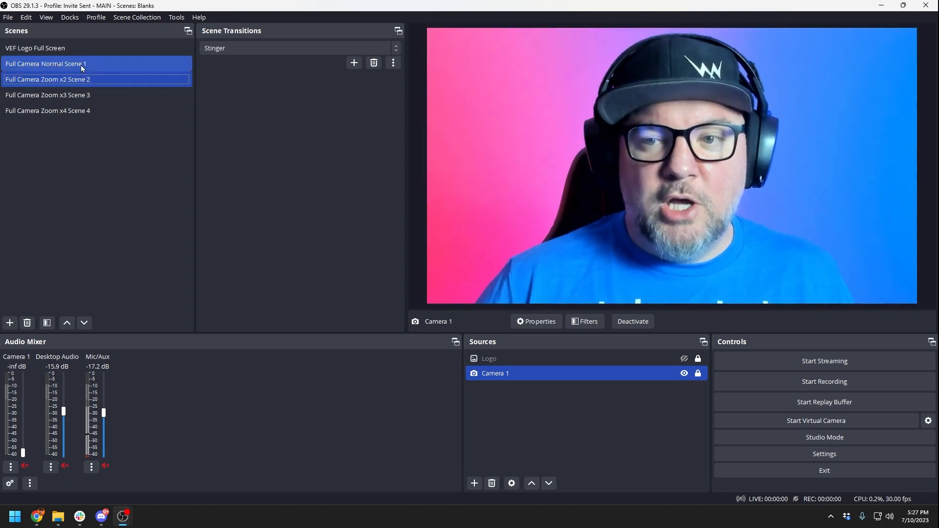
pyautogui.click(81, 67)
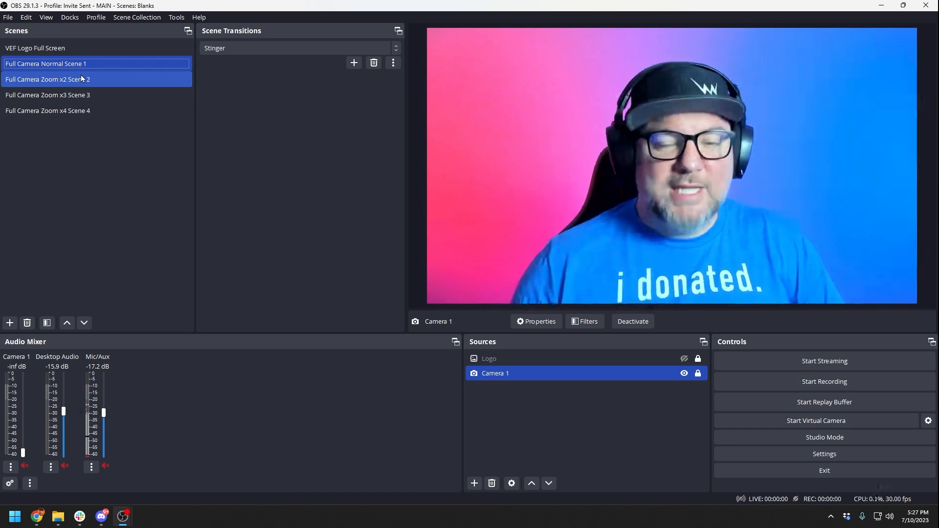
# - Set the Stinger's transition point to 300 ms and test it by switching to the Zoom x2 and Zoom x3 camera scenes
pyautogui.click(393, 63)
pyautogui.click(413, 84)
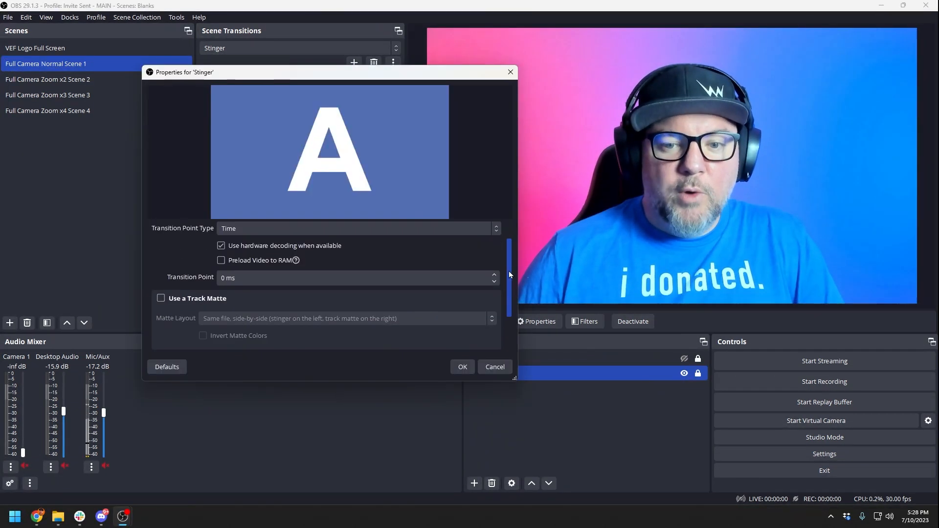
pyautogui.click(242, 277)
pyautogui.write('300')
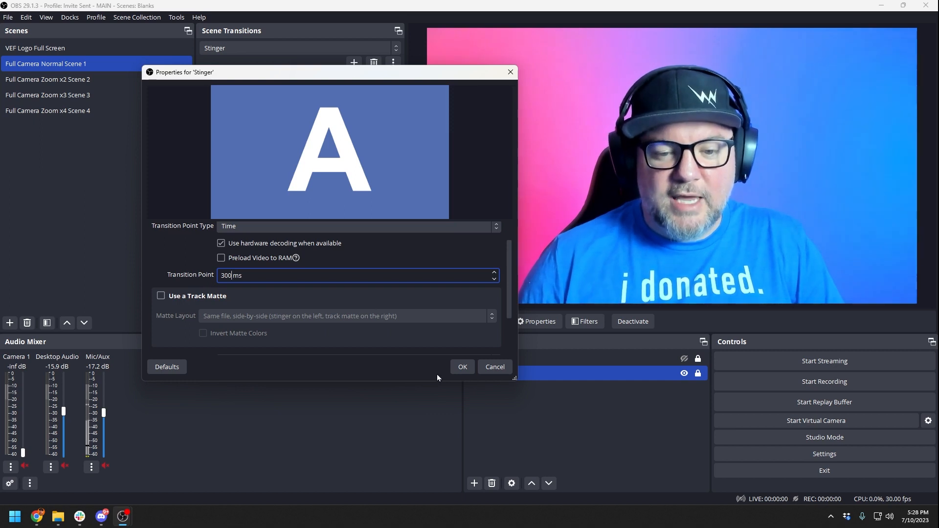
pyautogui.click(460, 368)
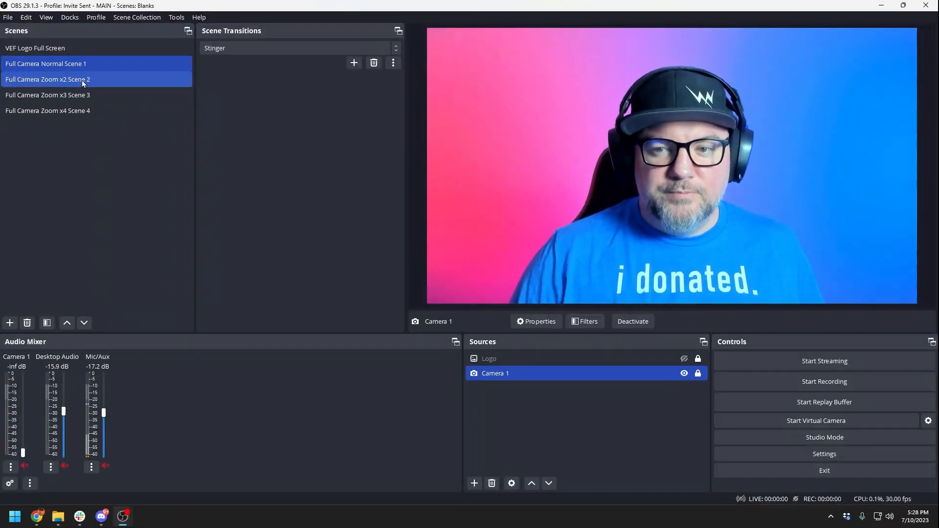
pyautogui.click(82, 82)
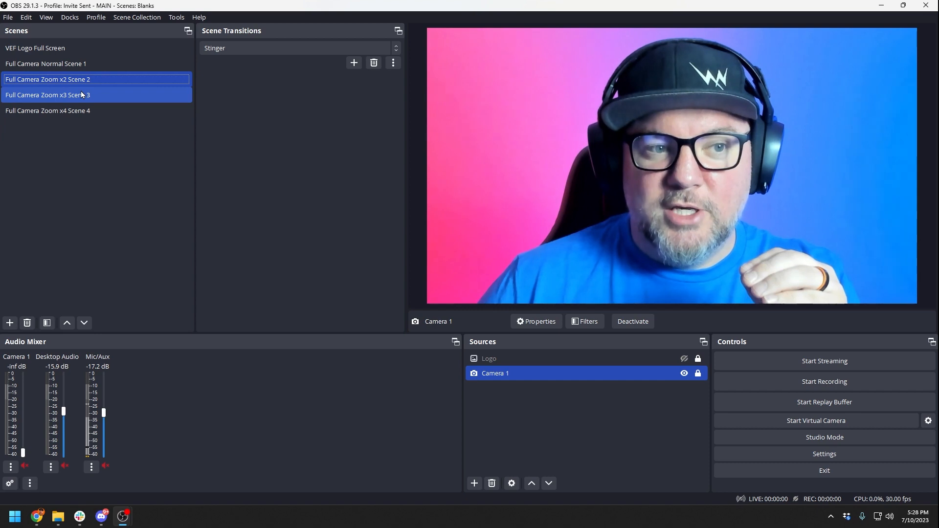
pyautogui.click(82, 94)
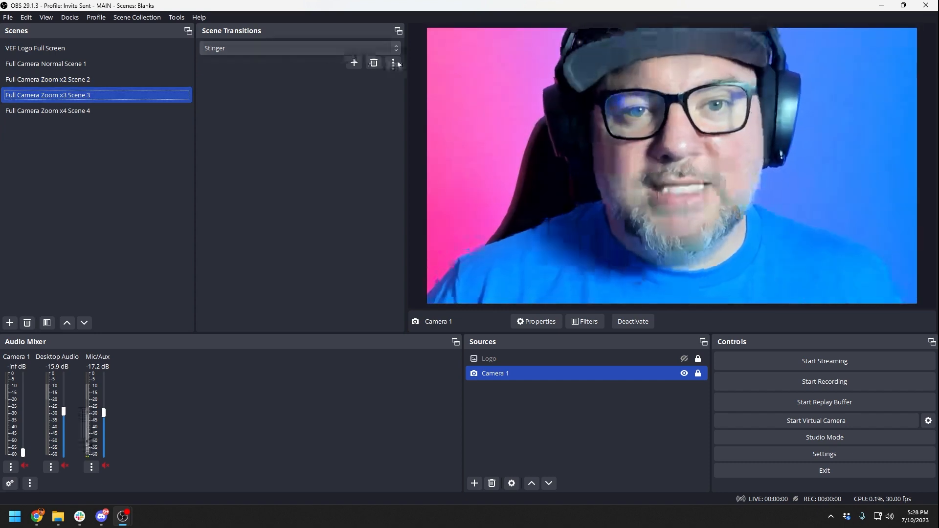
# - Set the Stinger's transition point to 500 ms and test it by switching to the Normal camera scene
pyautogui.click(393, 63)
pyautogui.click(285, 315)
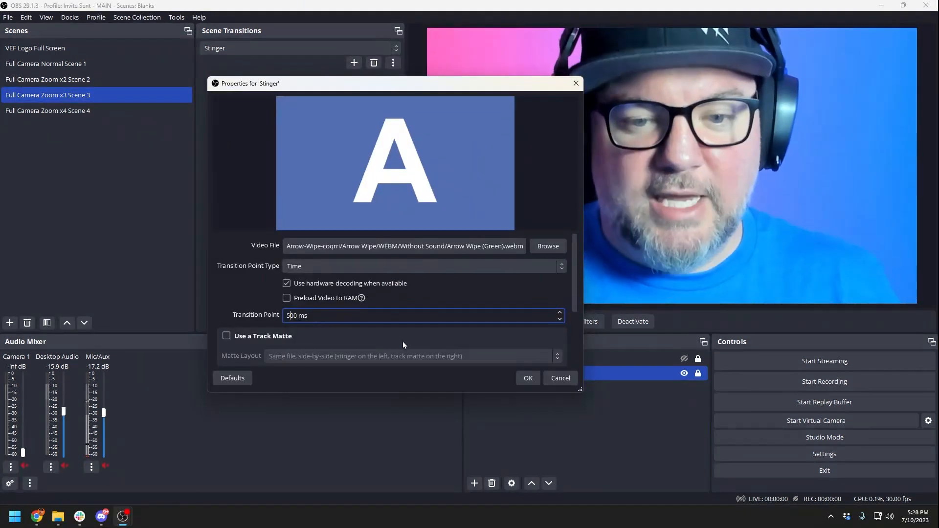
pyautogui.click(525, 378)
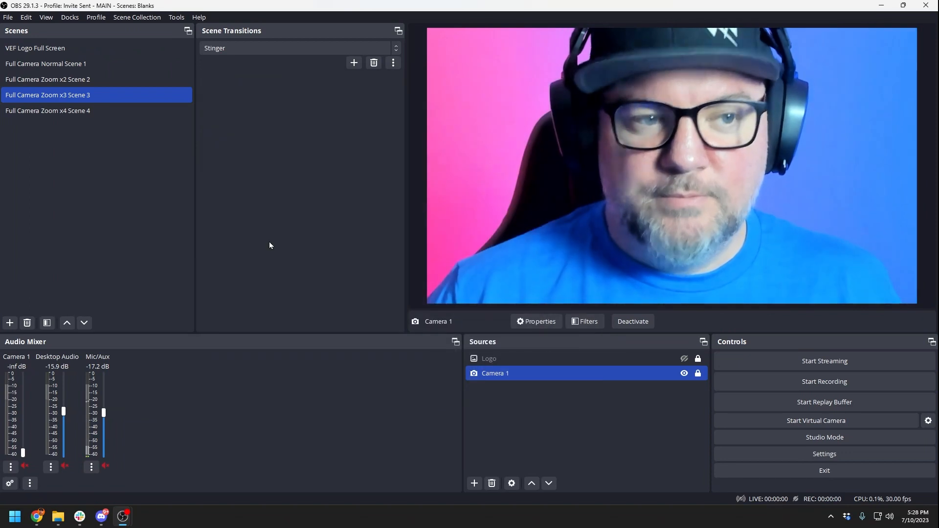
pyautogui.click(93, 68)
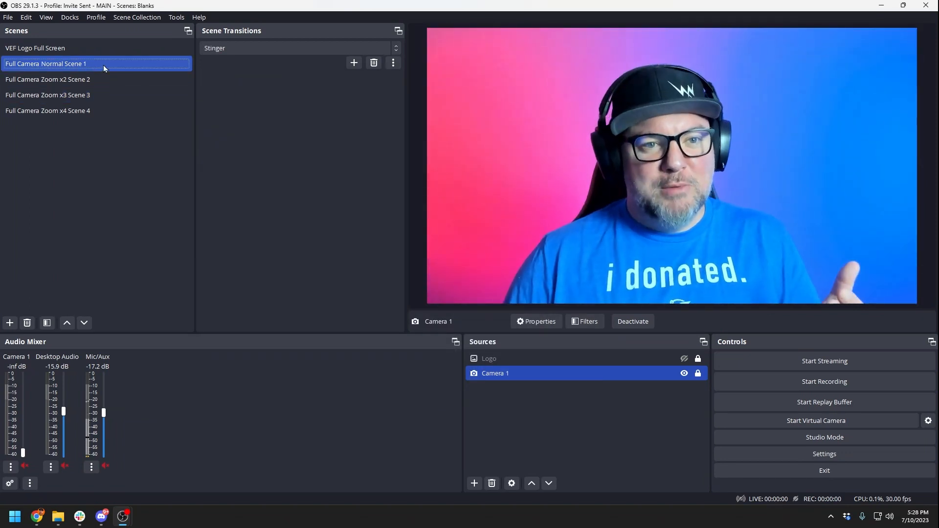
# - Set the Stinger's transition point to 1000 ms and test it on the Zoom x4 and Normal camera scenes
pyautogui.click(391, 64)
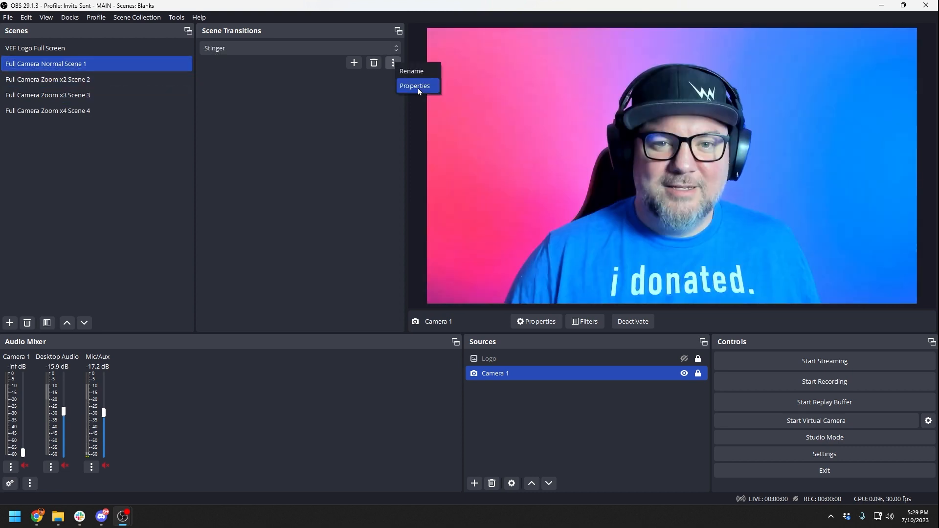
pyautogui.click(418, 88)
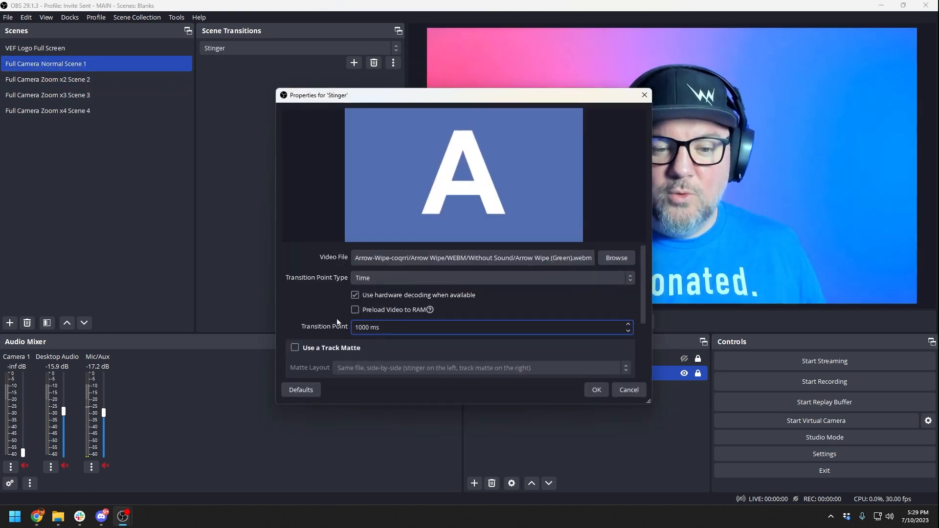
pyautogui.click(596, 390)
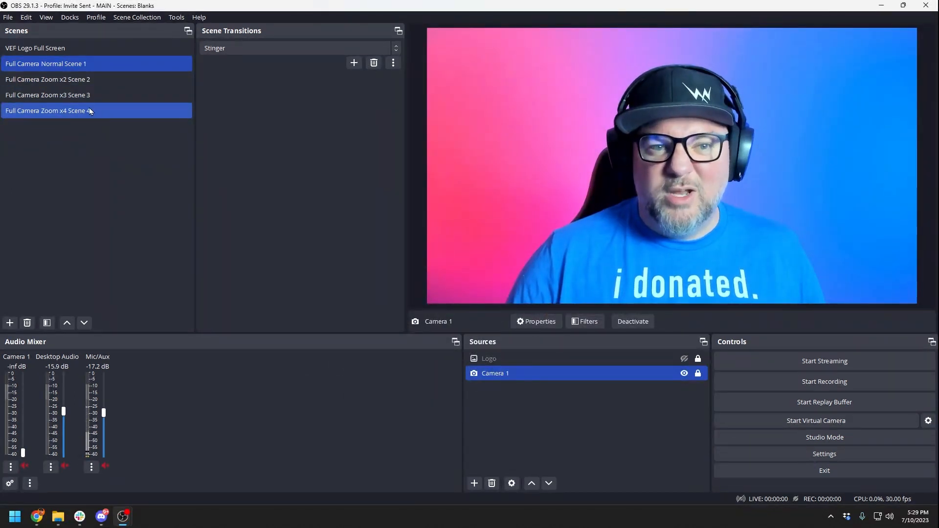
pyautogui.click(90, 111)
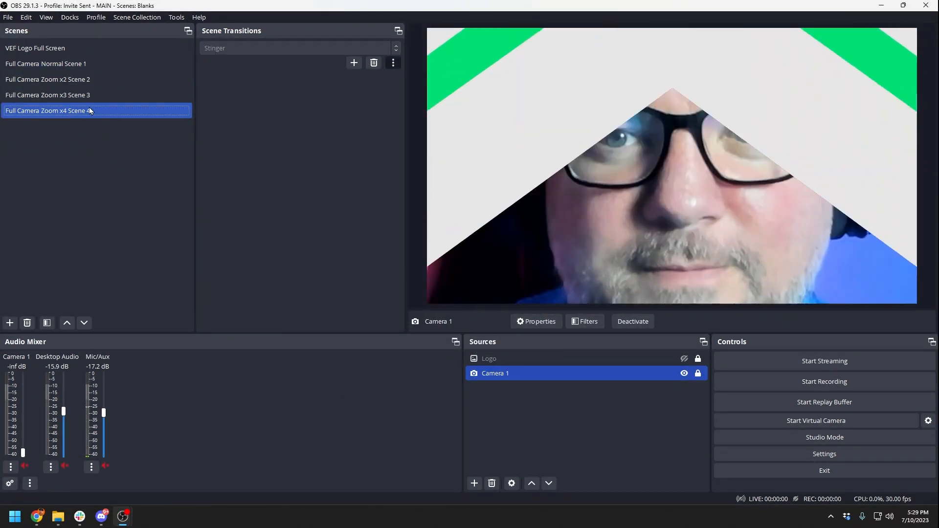
pyautogui.click(88, 70)
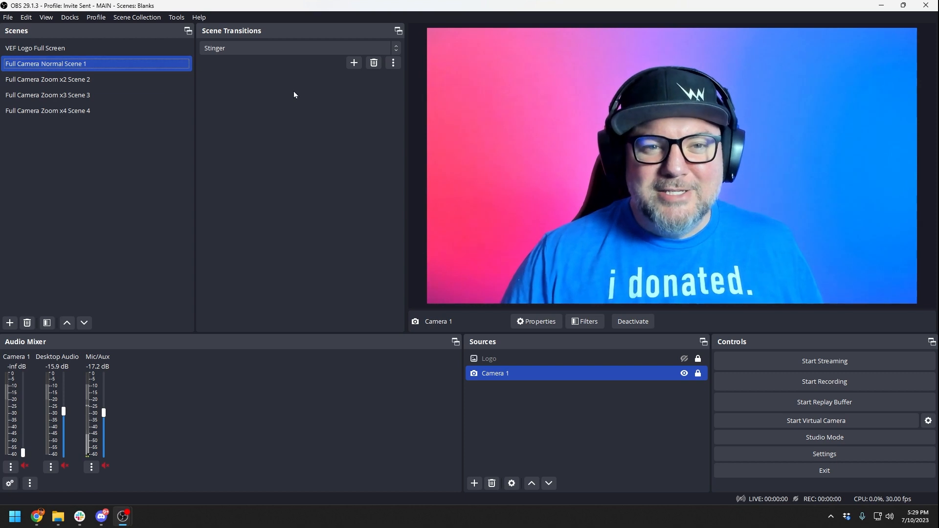
pyautogui.click(409, 83)
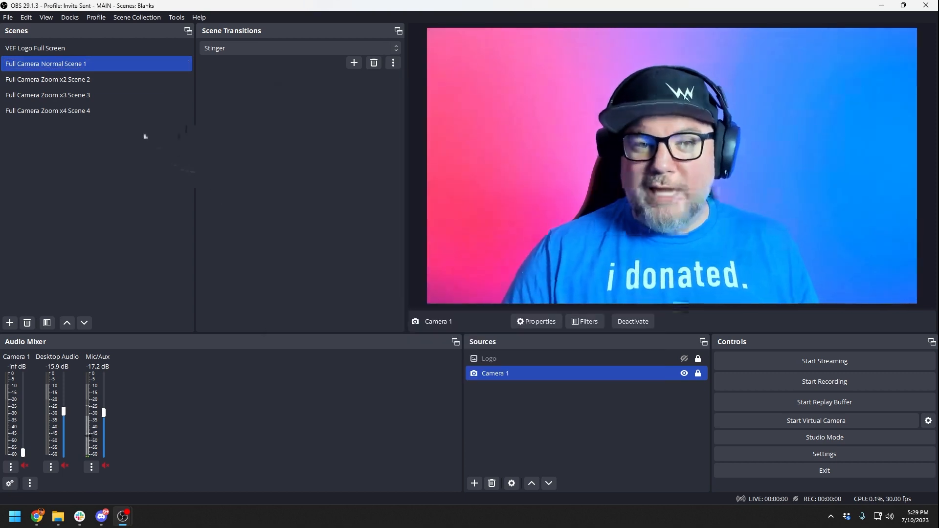
# - Test the Stinger by switching through the Zoom x3, Normal, VEF Logo Full Screen and Normal scenes
pyautogui.click(89, 96)
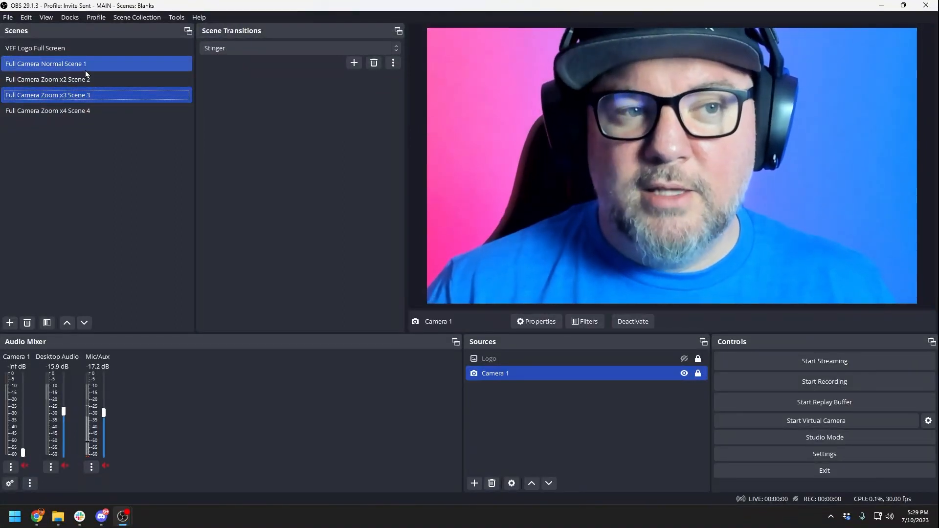
pyautogui.click(85, 70)
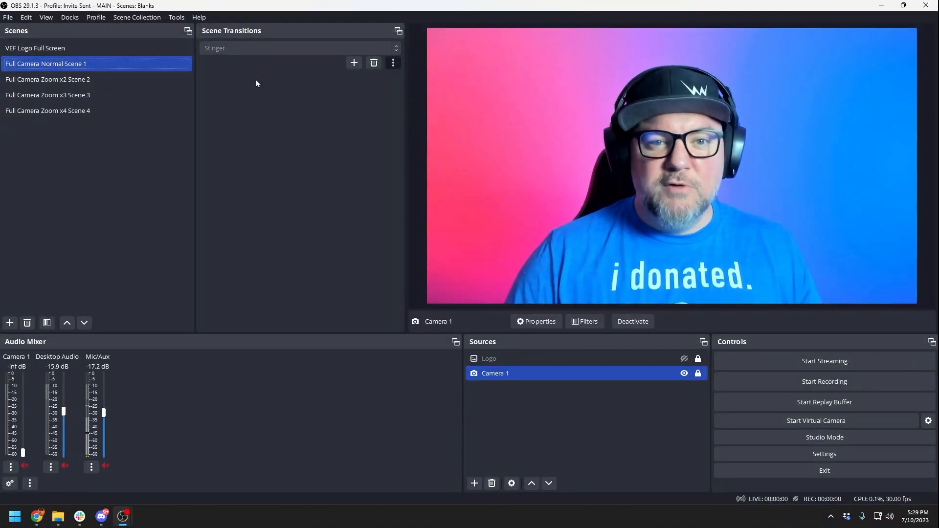
pyautogui.click(75, 50)
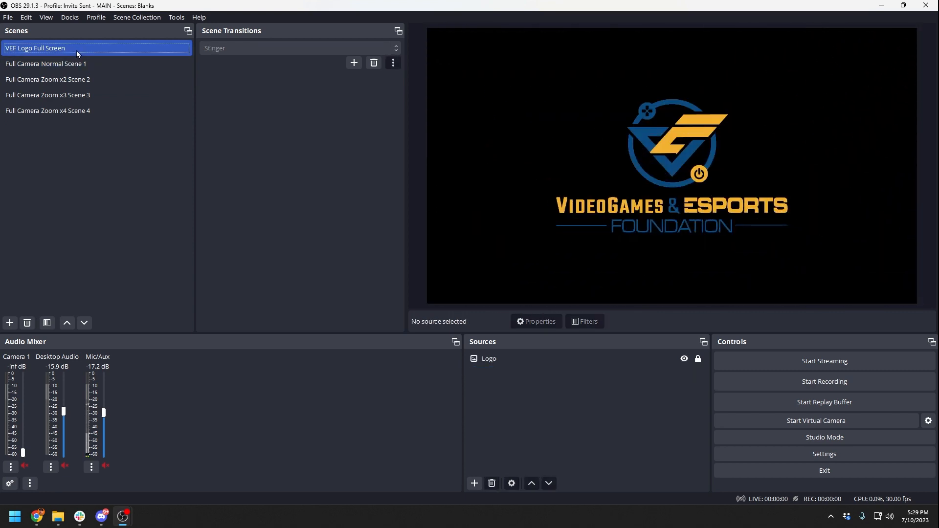
pyautogui.click(84, 69)
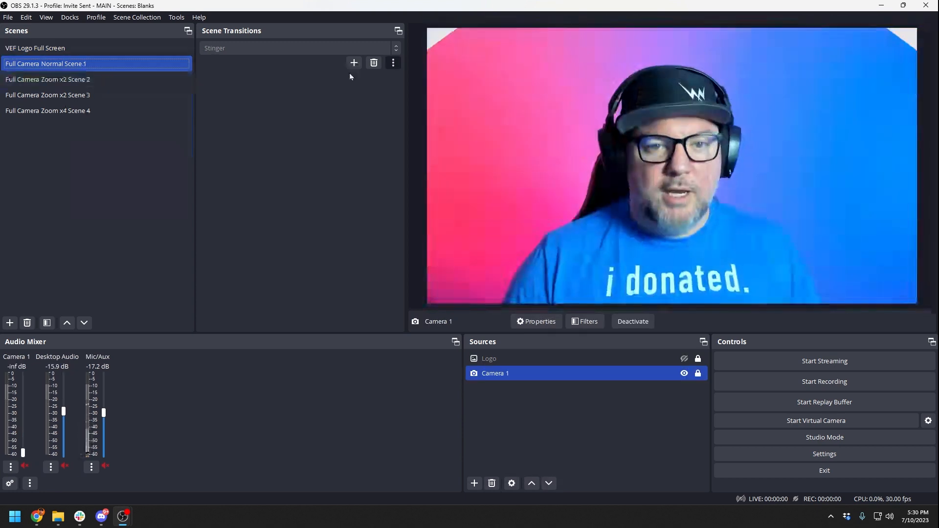
# - Set the Stinger's transition point to 1200 ms and test it on the VEF Logo Full Screen and Normal camera scenes
pyautogui.click(393, 63)
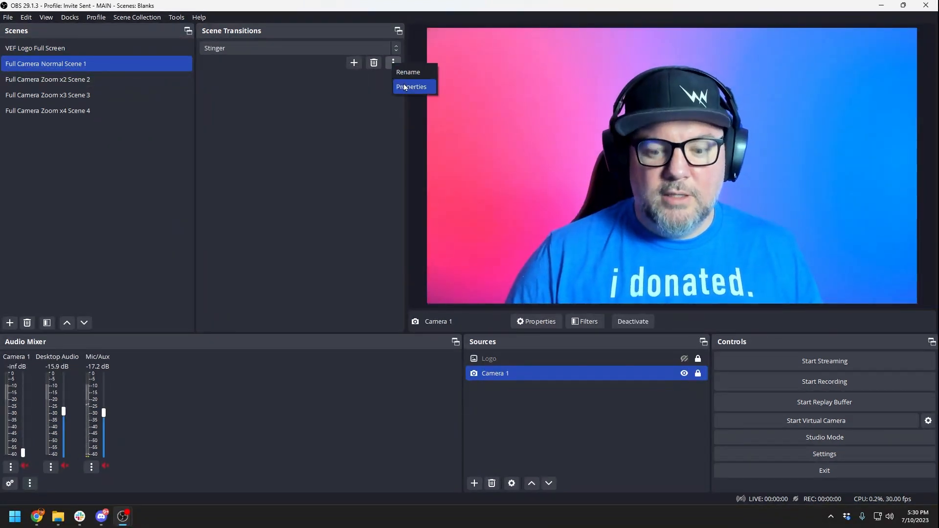
pyautogui.click(405, 87)
pyautogui.click(360, 326)
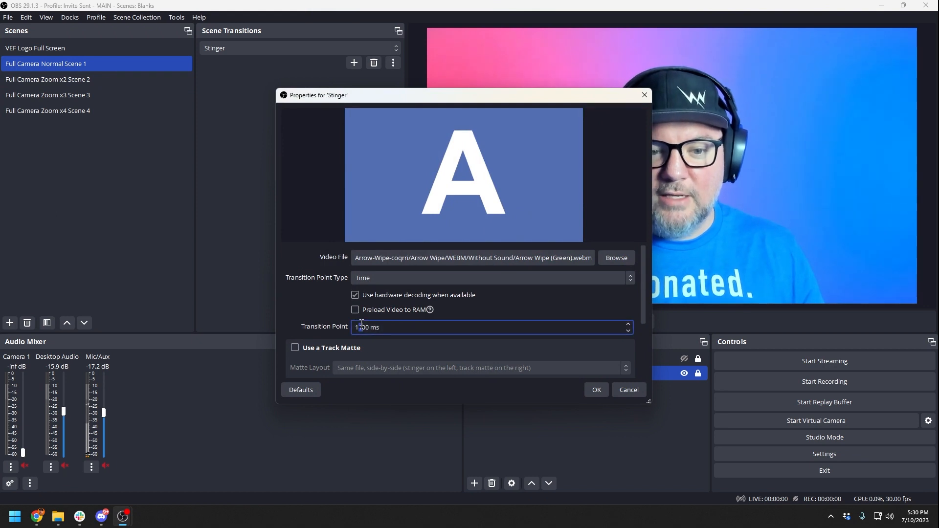
pyautogui.click(596, 390)
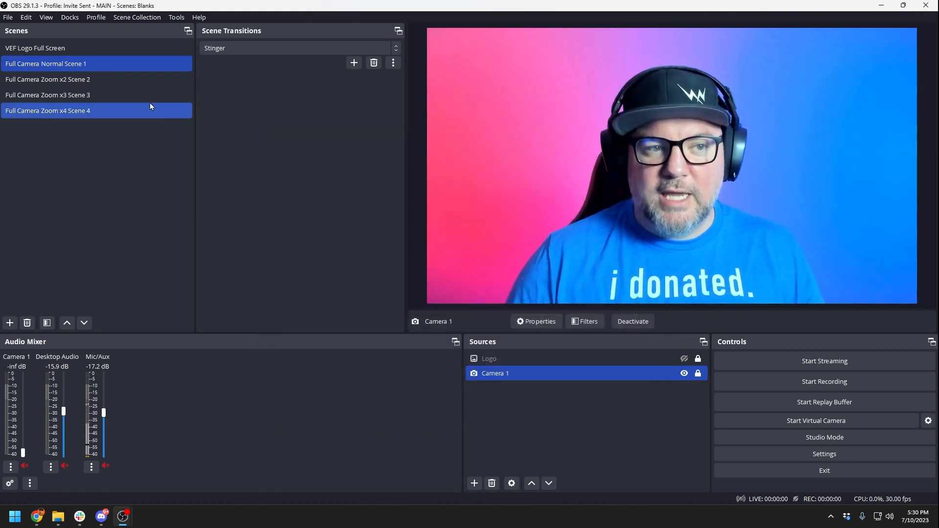
pyautogui.click(91, 50)
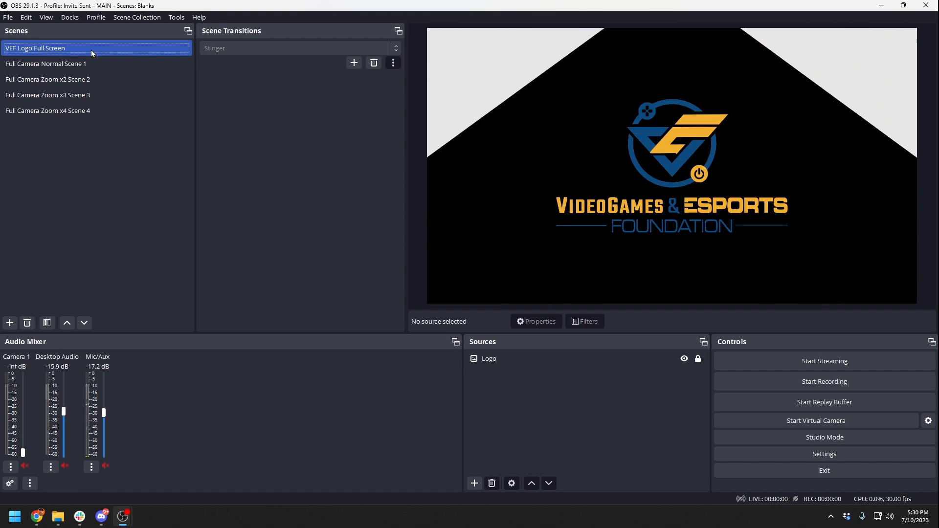
pyautogui.click(91, 61)
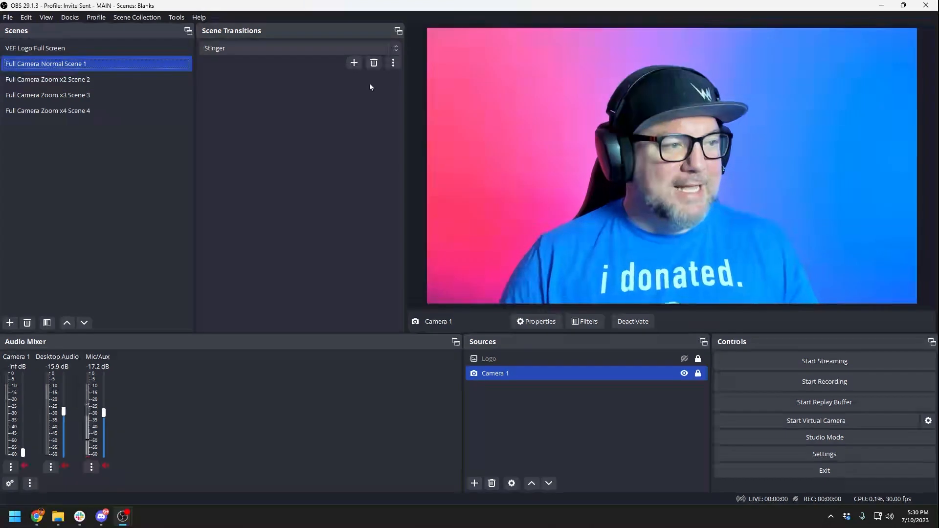
# - Set the Stinger's transition point to 3000 ms and test it by switching to the Zoom x2 camera scene
pyautogui.click(393, 63)
pyautogui.click(403, 86)
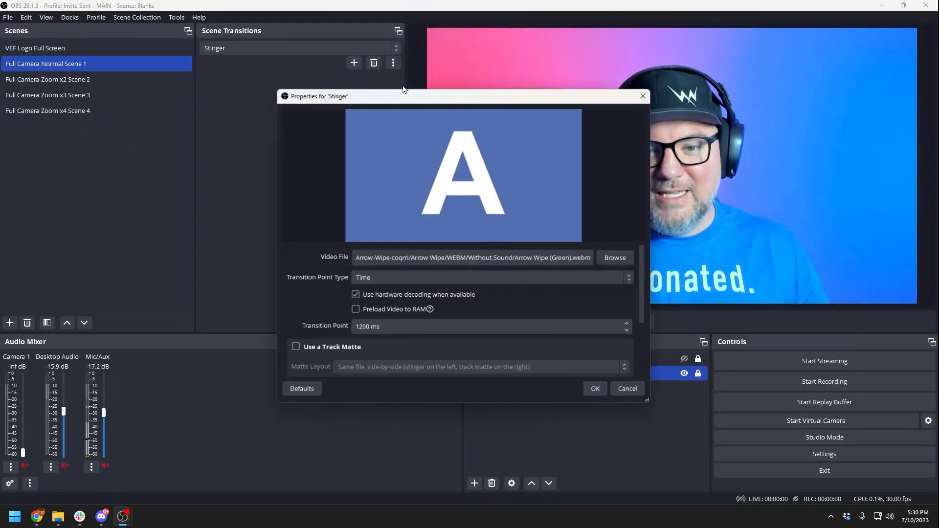
pyautogui.moveTo(447, 101); pyautogui.dragTo(372, 93)
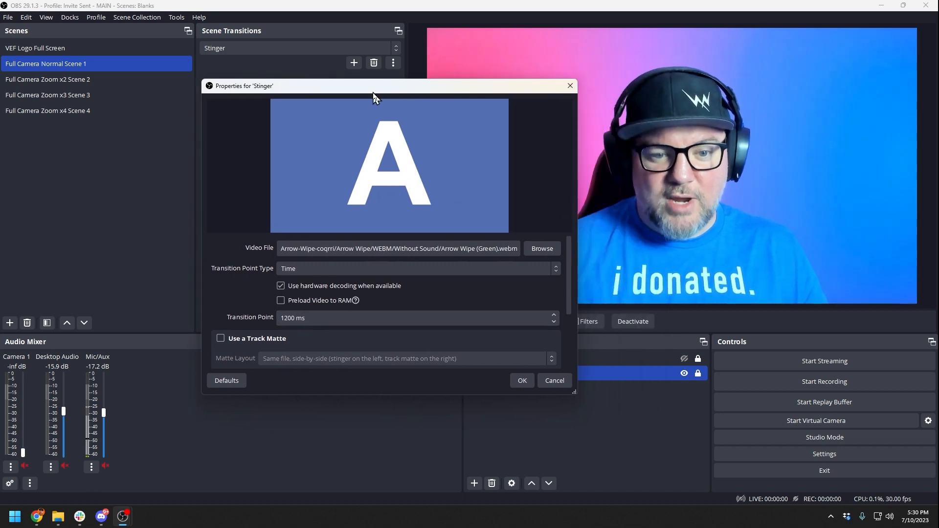
pyautogui.moveTo(295, 318); pyautogui.dragTo(275, 312)
pyautogui.write('3000')
pyautogui.click(528, 383)
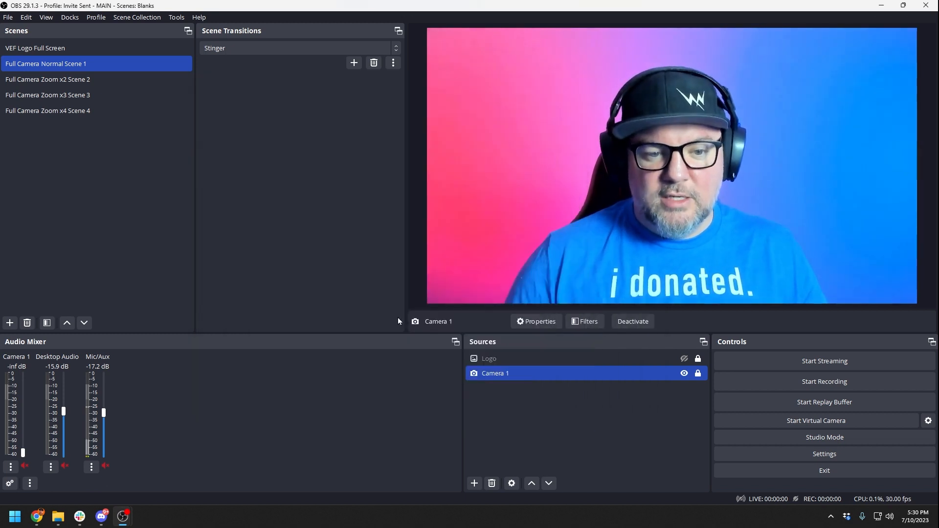
pyautogui.click(100, 80)
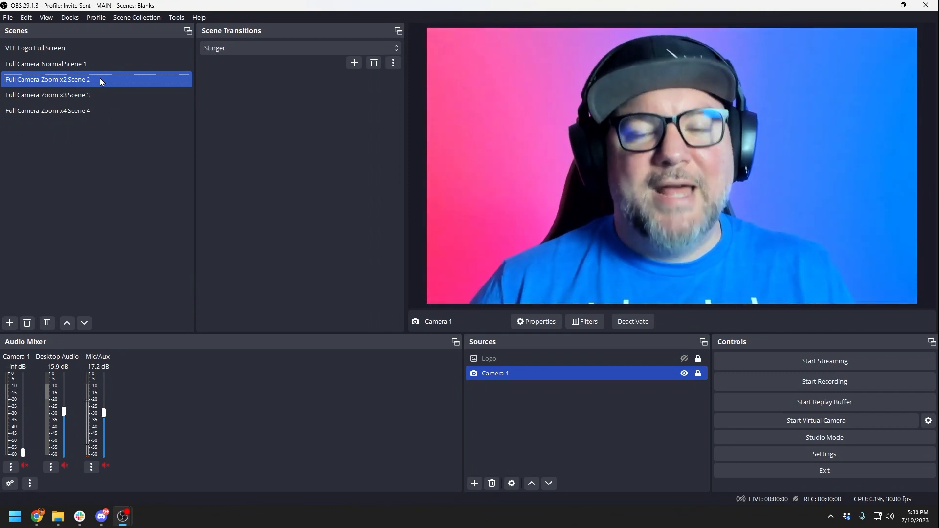
# - Change the Stinger's transition point again and test it on the VEF Logo, Zoom x4, Zoom x2 and Normal scenes
pyautogui.click(392, 64)
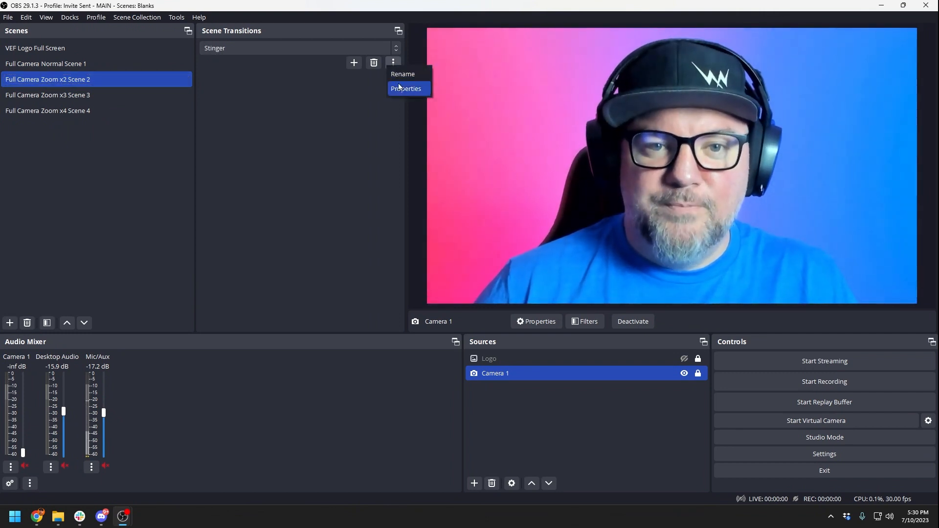
pyautogui.click(399, 88)
pyautogui.moveTo(358, 326); pyautogui.dragTo(346, 327)
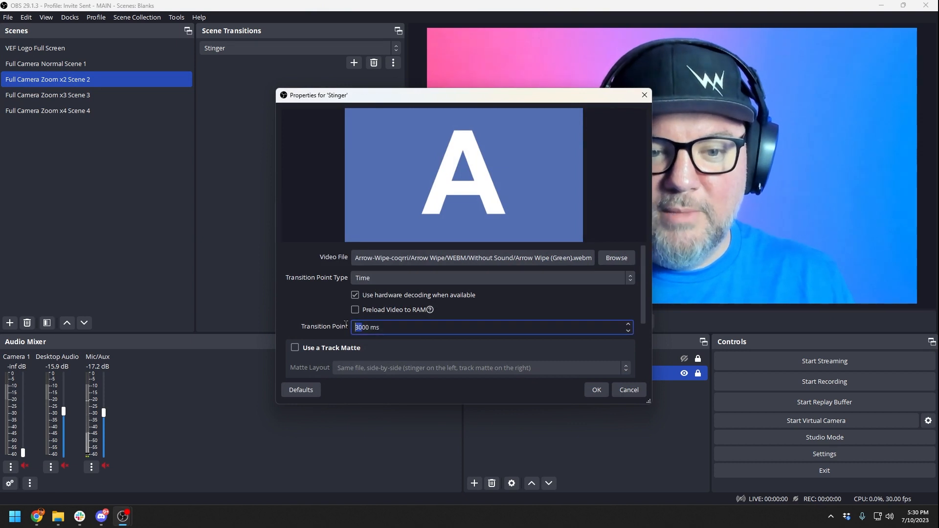
pyautogui.click(585, 390)
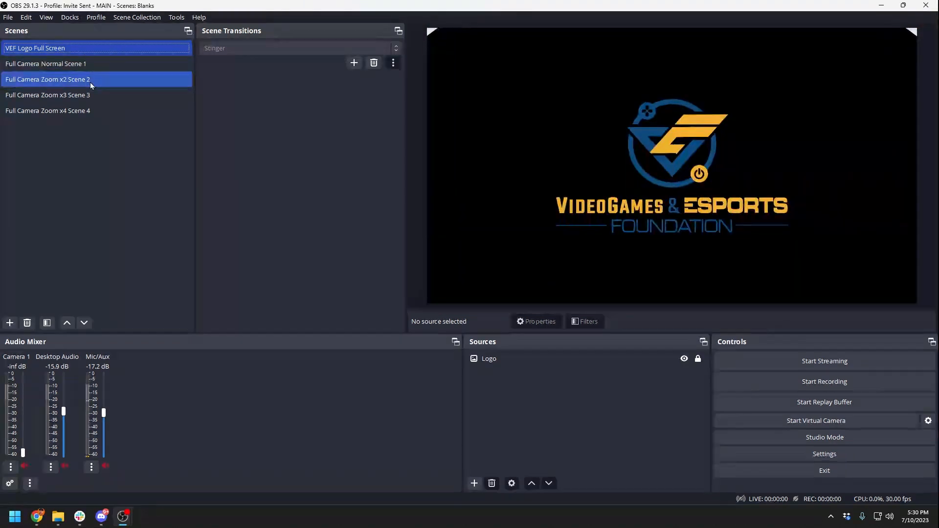
pyautogui.click(91, 112)
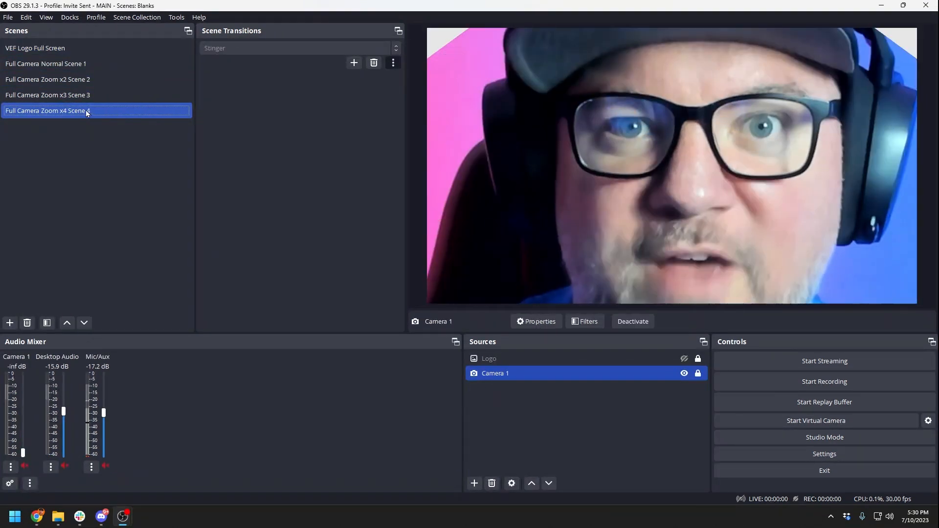
pyautogui.click(82, 84)
pyautogui.click(95, 68)
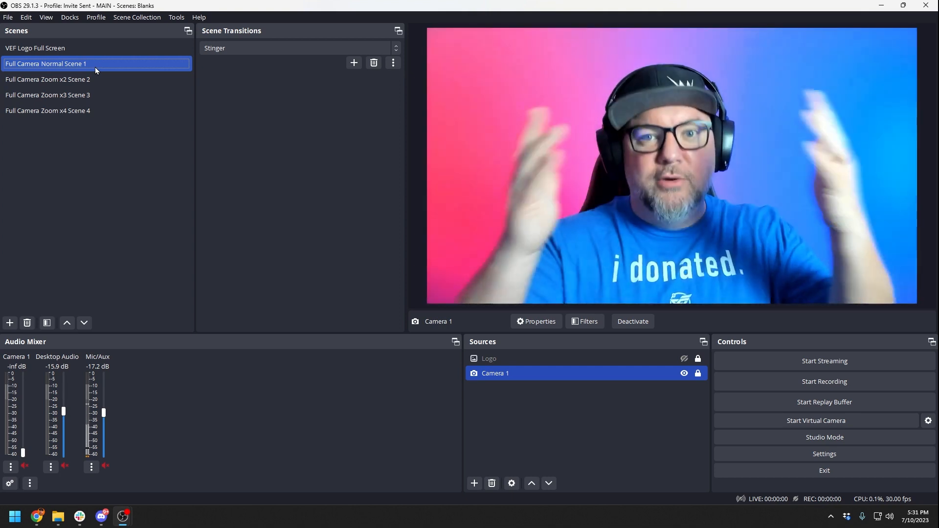
# - Change the scene transition to Fade and select Full Camera Normal Scene 1
pyautogui.click(289, 50)
pyautogui.click(271, 67)
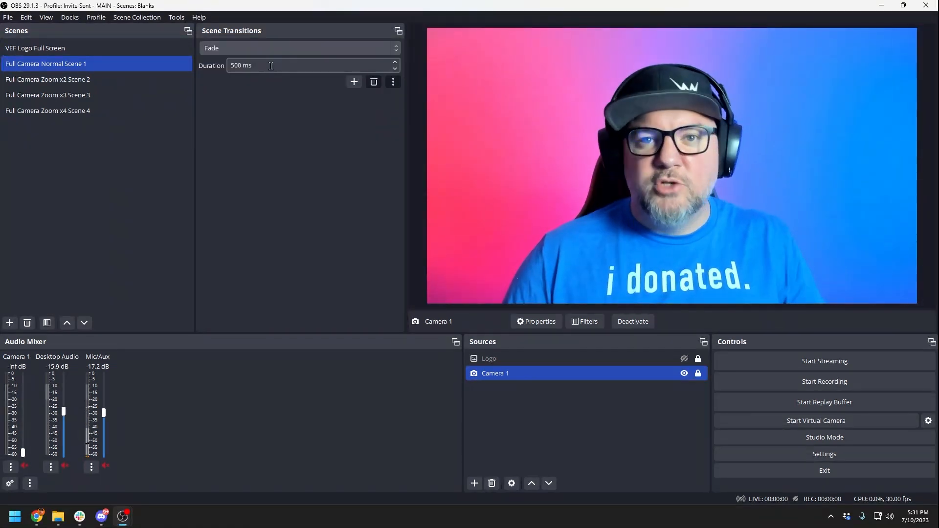
pyautogui.click(78, 66)
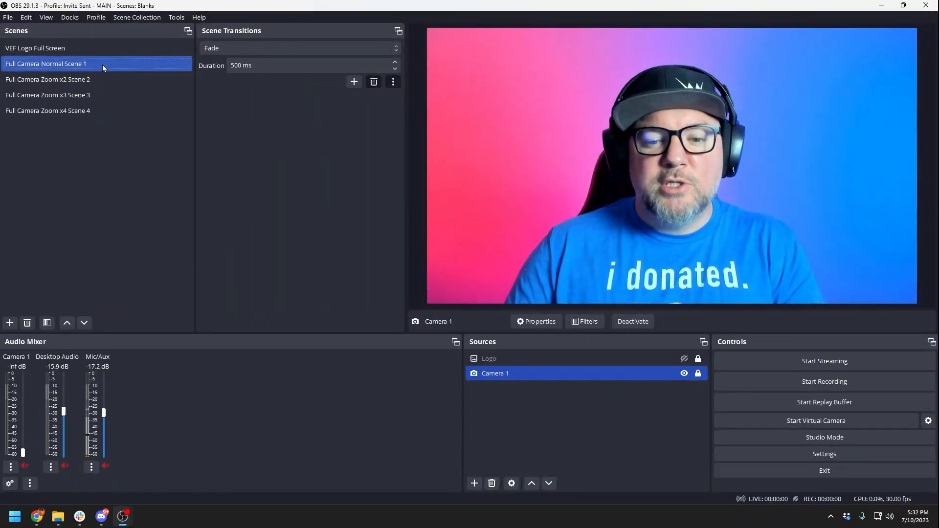
# - Open the filters of the Camera 1 source and add Compressor and Gain audio filters
pyautogui.rightClick(532, 375)
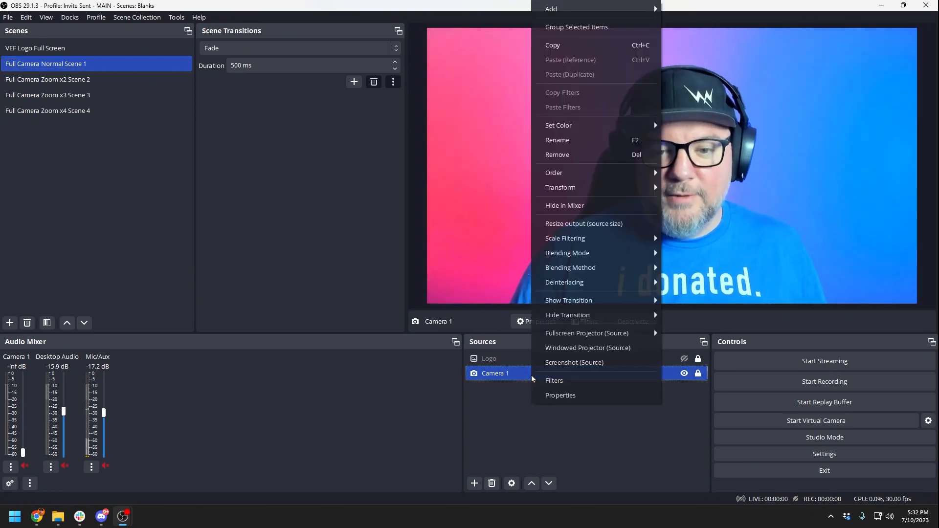
pyautogui.click(554, 381)
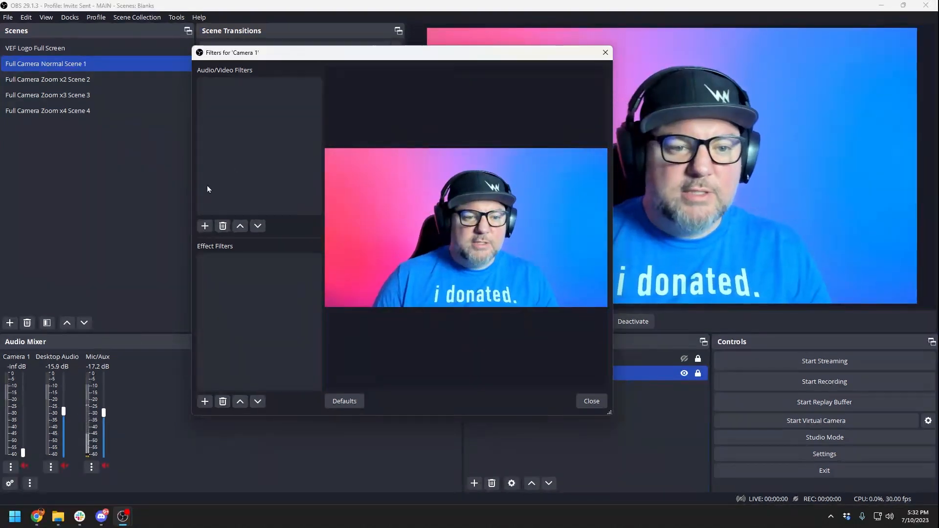
pyautogui.click(205, 226)
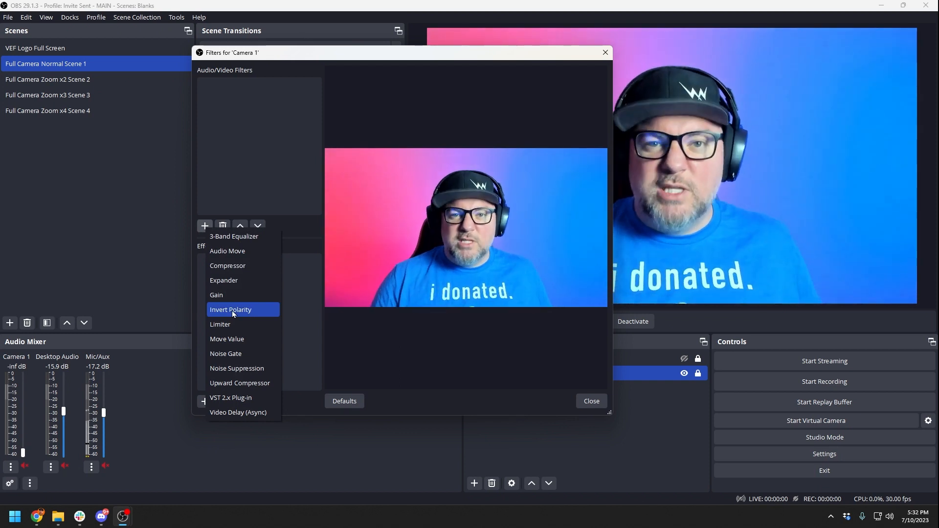
pyautogui.click(228, 265)
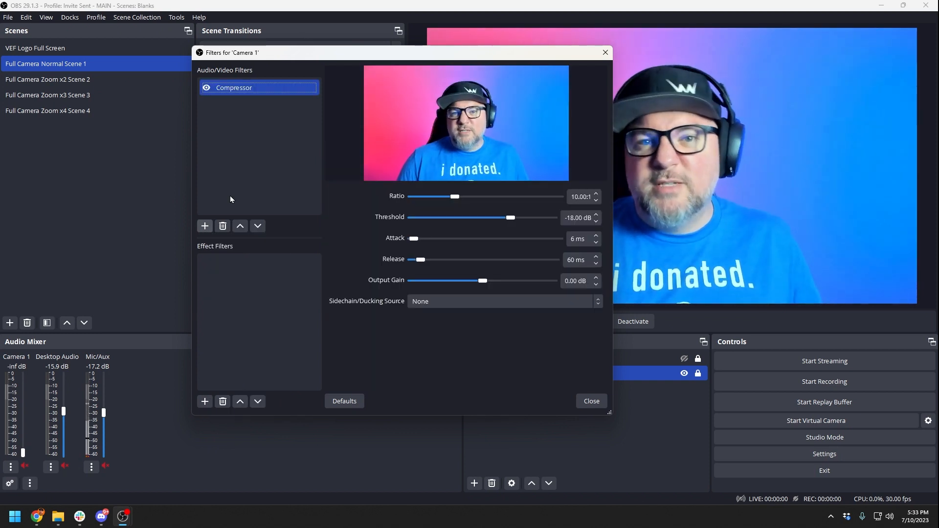
pyautogui.click(204, 225)
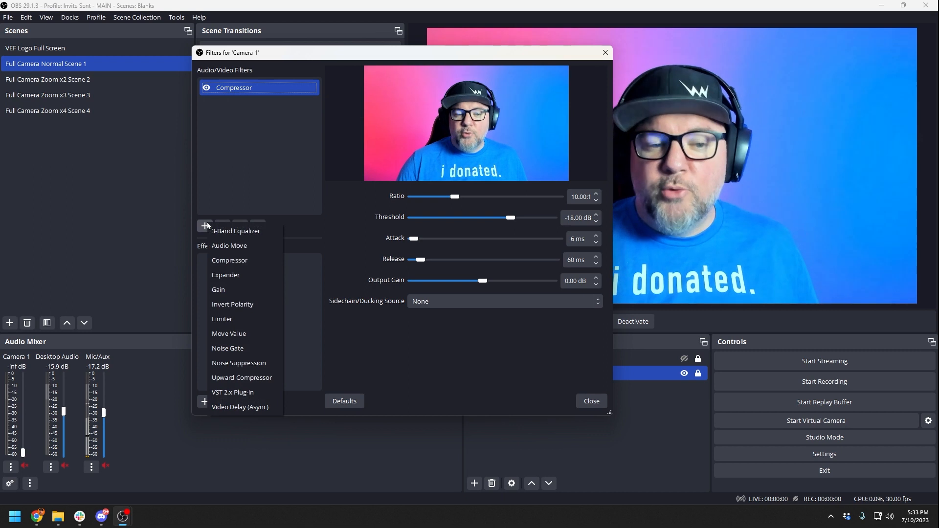
pyautogui.click(220, 287)
pyautogui.click(377, 248)
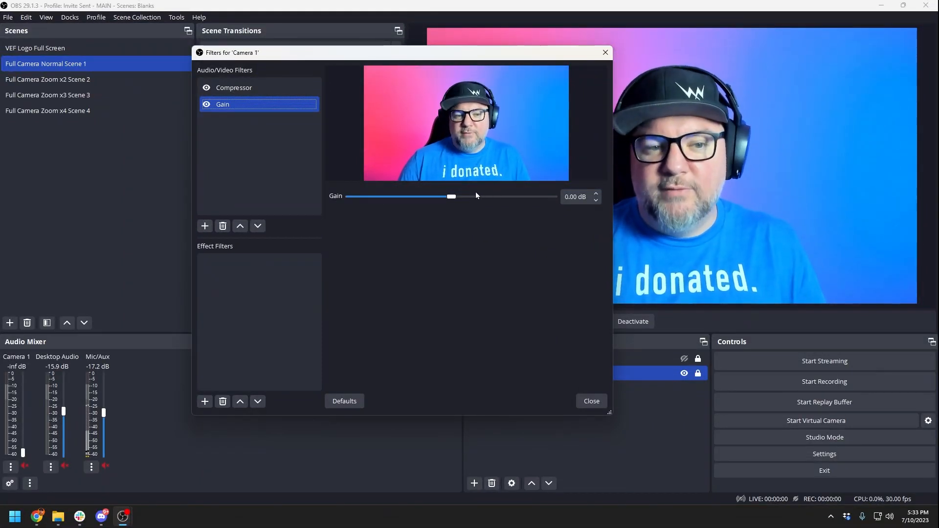
# - Add Noise Gate and Limiter audio filters to Camera 1
pyautogui.click(205, 225)
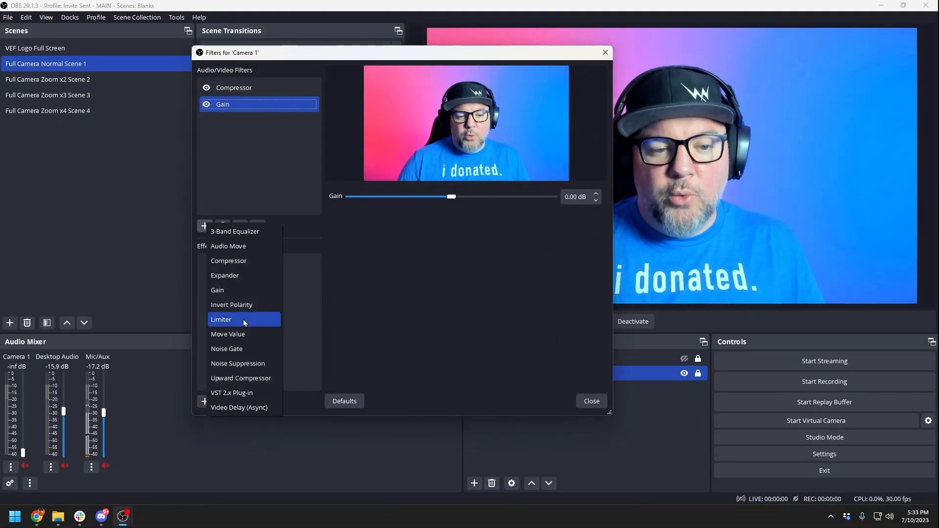
pyautogui.click(229, 348)
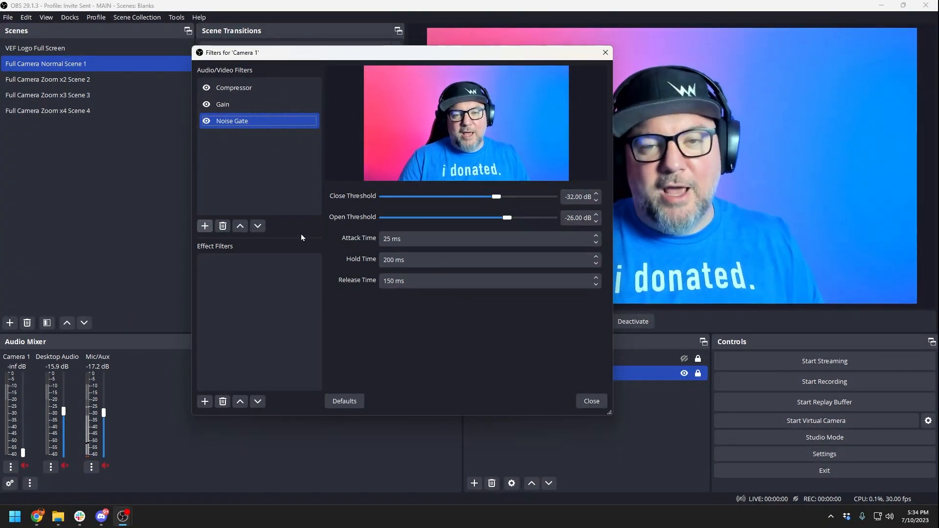
pyautogui.click(205, 226)
pyautogui.click(227, 323)
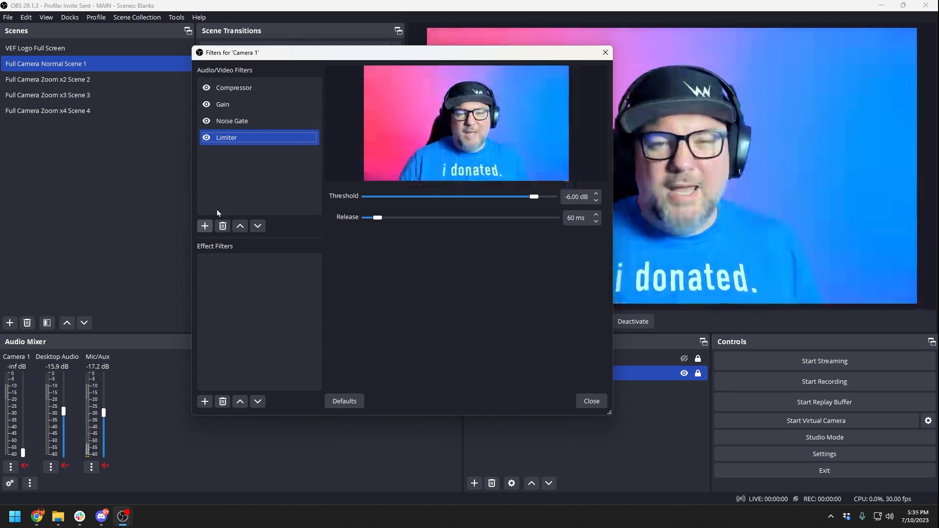
# - Disable the Limiter, Noise Gate, Gain and Compressor filters on Camera 1
pyautogui.click(207, 138)
pyautogui.click(206, 121)
pyautogui.click(207, 104)
pyautogui.click(206, 87)
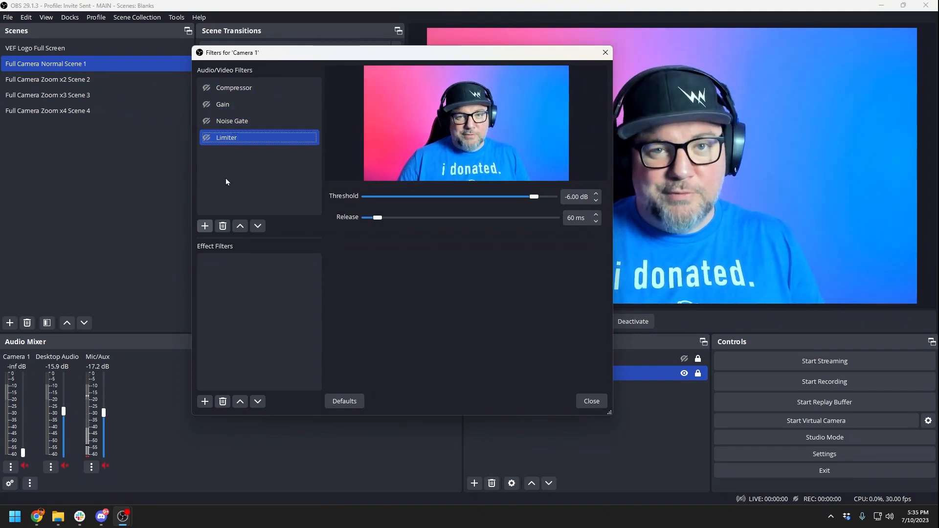
# - Add a Color Correction effect filter to Camera 1
pyautogui.click(206, 399)
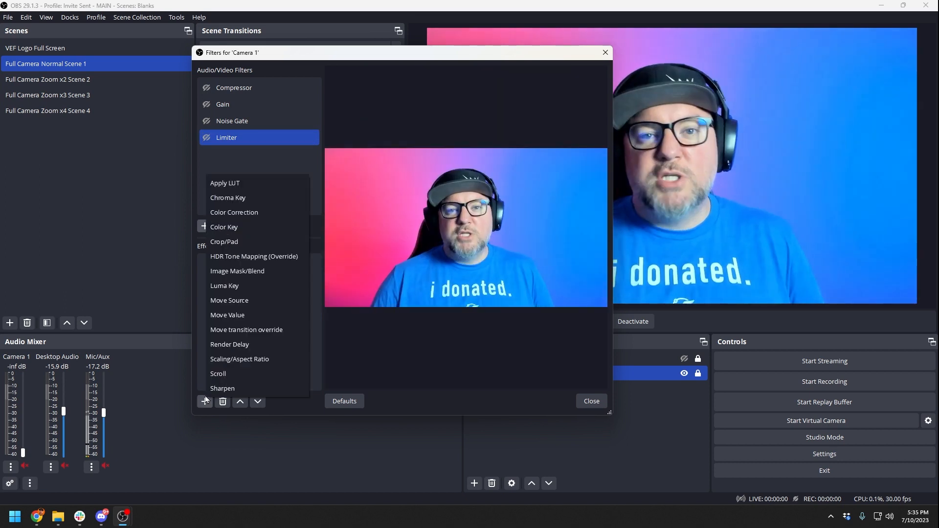
pyautogui.click(245, 215)
# - Try gamma -0.98, contrast -0.18, brightness 0.0569, saturation -0.28 and hue shift -112.68 in Color Correction, and reset the filter to its defaults
pyautogui.moveTo(472, 219); pyautogui.dragTo(441, 217)
pyautogui.moveTo(472, 238); pyautogui.dragTo(463, 259)
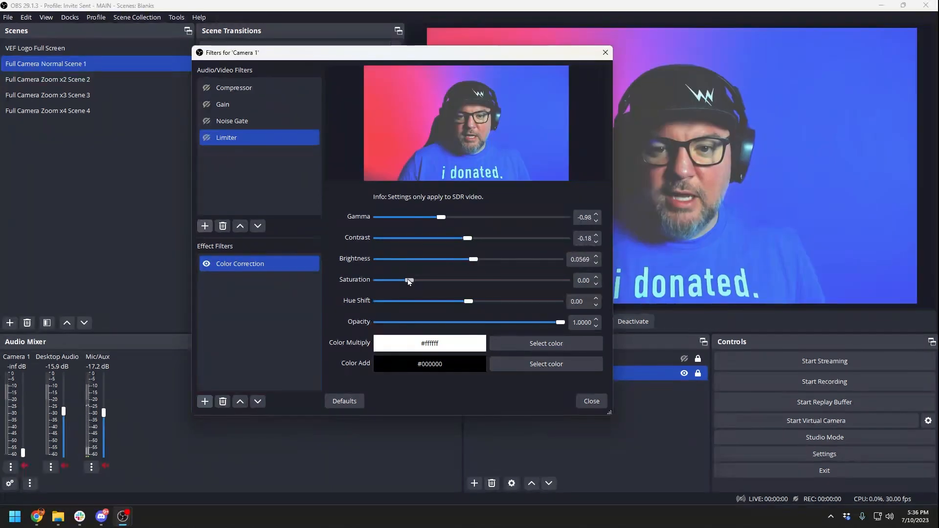
pyautogui.moveTo(410, 280)
pyautogui.mouseDown()
pyautogui.moveTo(494, 280)
pyautogui.moveTo(400, 280)
pyautogui.mouseUp()
pyautogui.moveTo(468, 302); pyautogui.dragTo(422, 301)
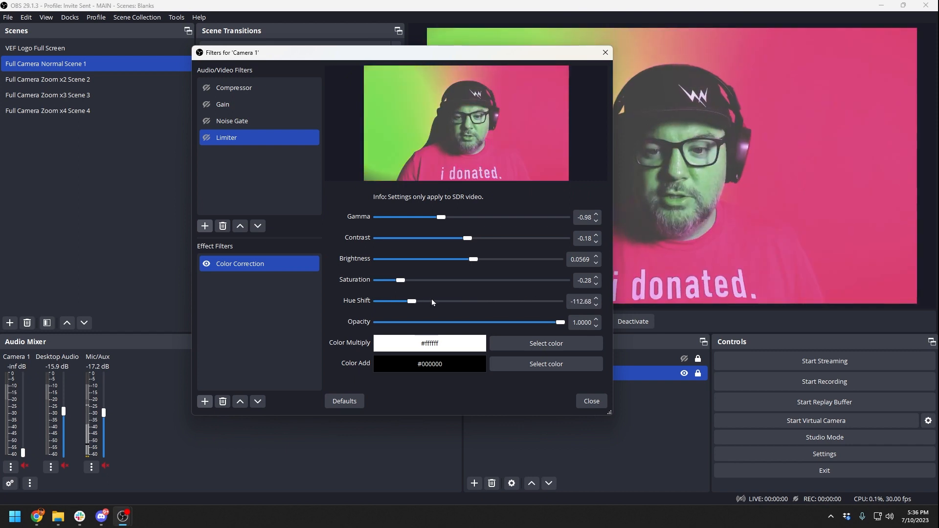
pyautogui.click(347, 400)
pyautogui.click(467, 245)
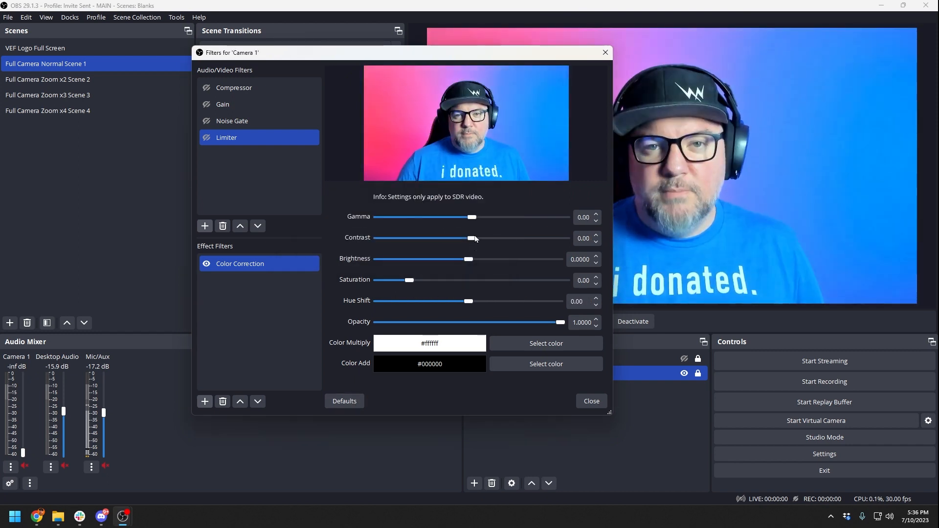
# - Try the opacity setting and a hue shift of 60.00 in Color Correction, and reset the filter to its defaults
pyautogui.moveTo(557, 322)
pyautogui.mouseDown()
pyautogui.moveTo(397, 320)
pyautogui.moveTo(566, 316)
pyautogui.mouseUp()
pyautogui.moveTo(470, 301); pyautogui.dragTo(407, 310)
pyautogui.click(344, 402)
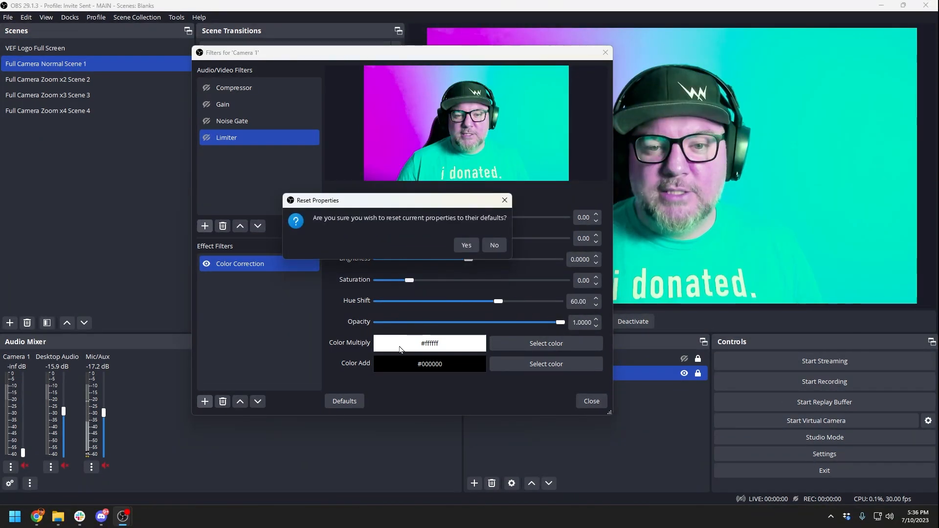
pyautogui.click(465, 248)
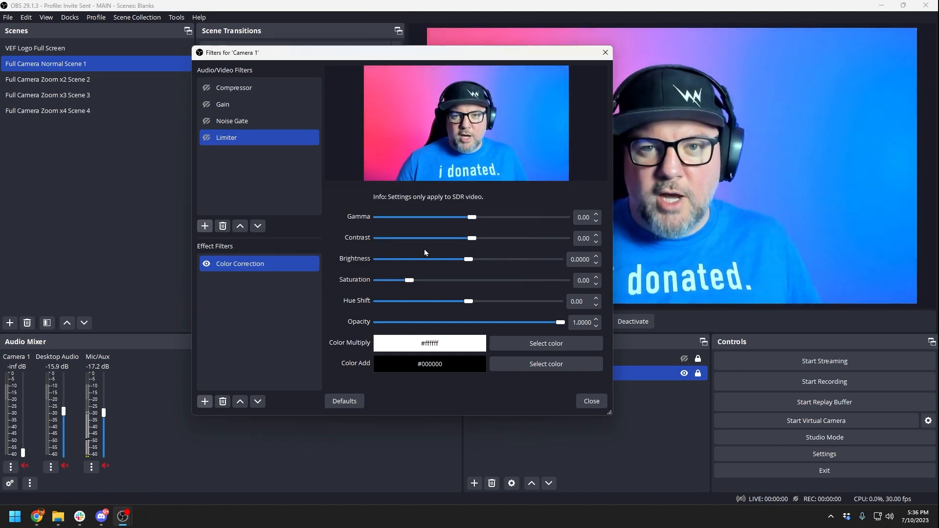
# - Add a Color Key effect filter to Camera 1
pyautogui.click(204, 402)
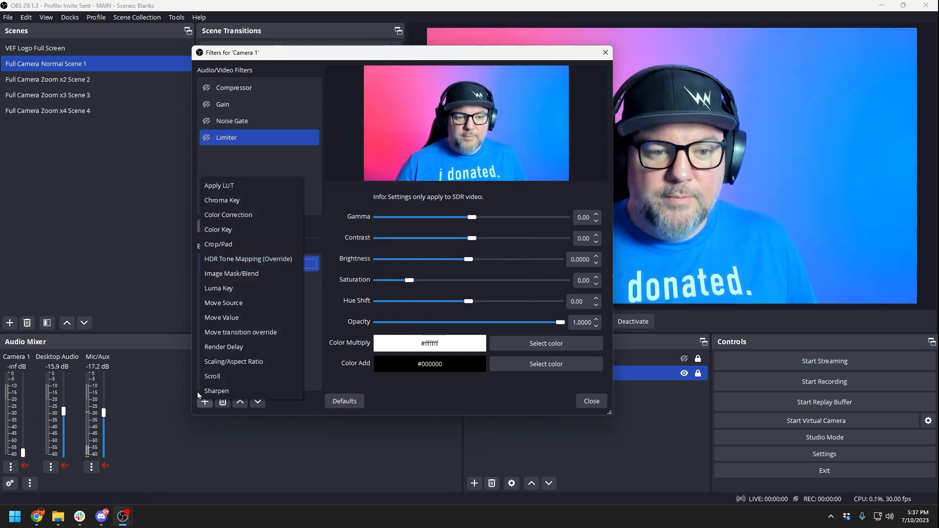
pyautogui.click(238, 232)
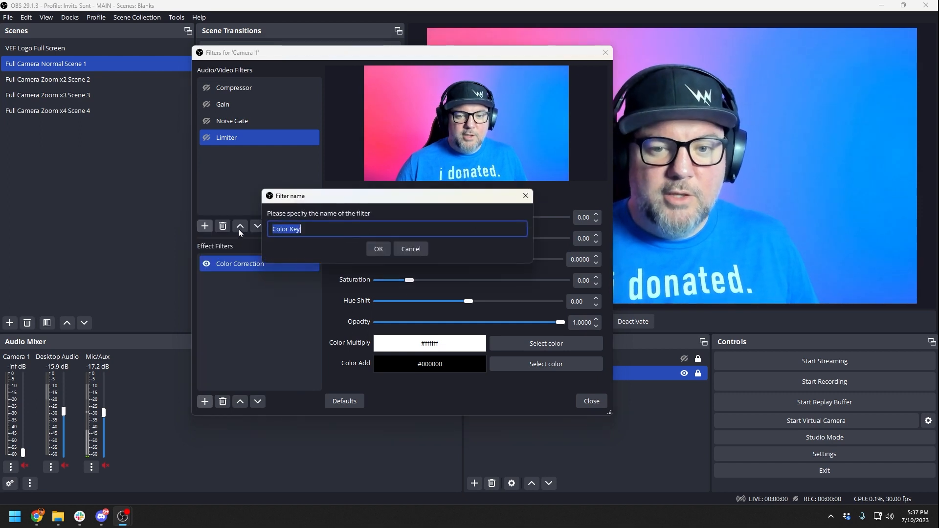
pyautogui.click(376, 250)
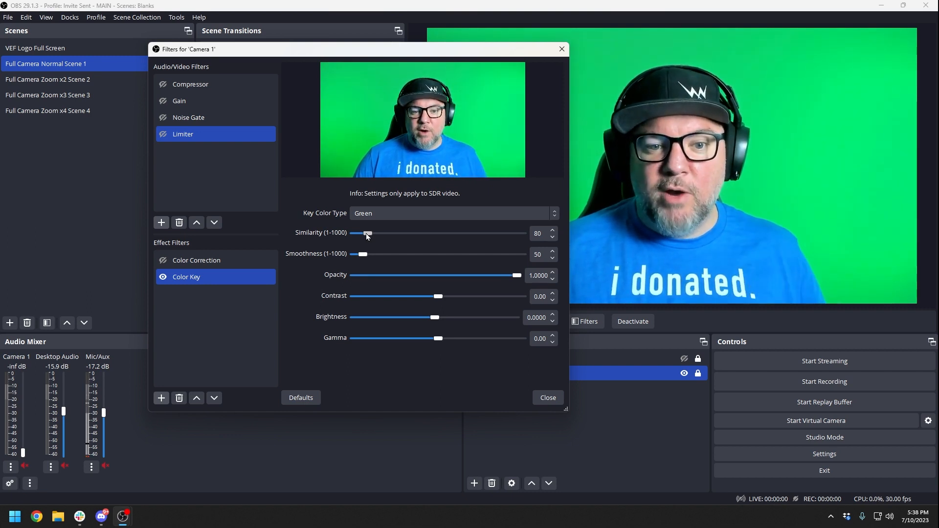
# - Set the Color Key filter's similarity to 571 and smoothness to 451
pyautogui.moveTo(367, 234); pyautogui.dragTo(436, 235)
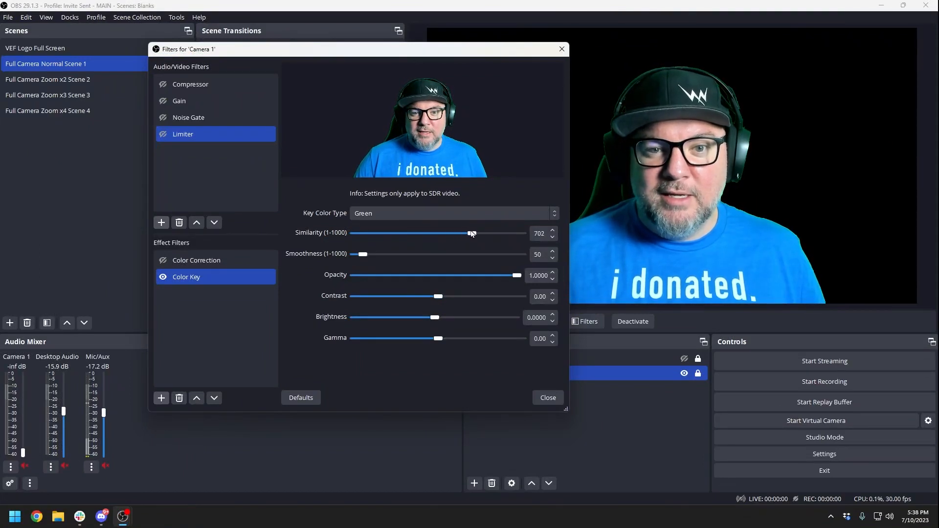
pyautogui.moveTo(498, 236)
pyautogui.mouseDown()
pyautogui.moveTo(522, 236)
pyautogui.moveTo(502, 236)
pyautogui.mouseUp()
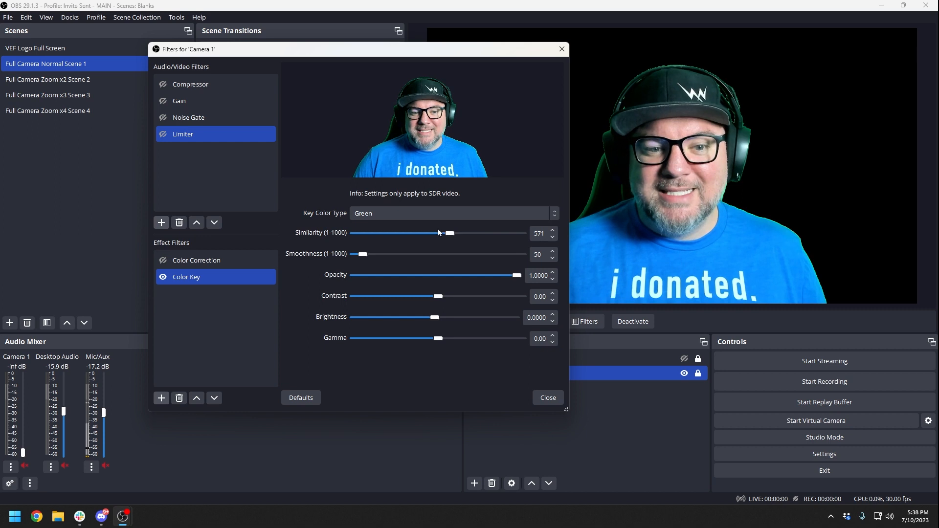
pyautogui.moveTo(362, 254); pyautogui.dragTo(370, 254)
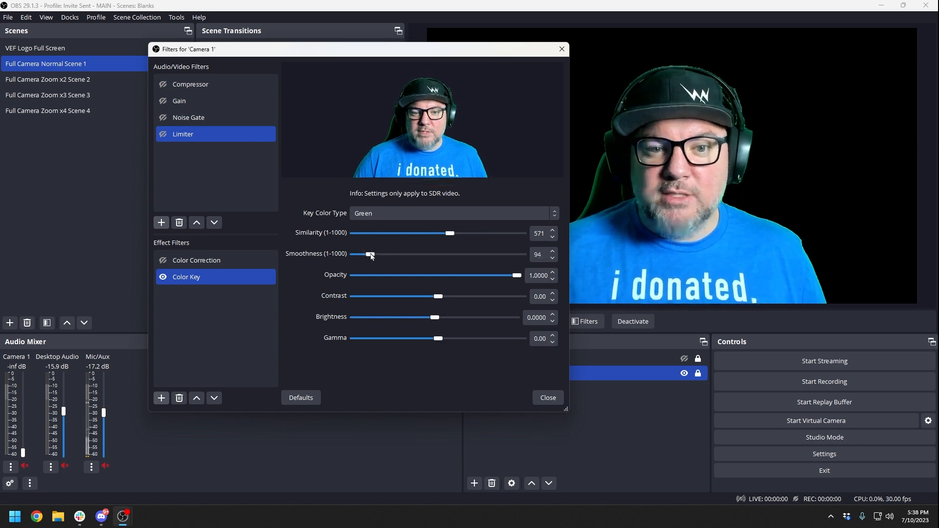
pyautogui.moveTo(418, 257); pyautogui.dragTo(430, 255)
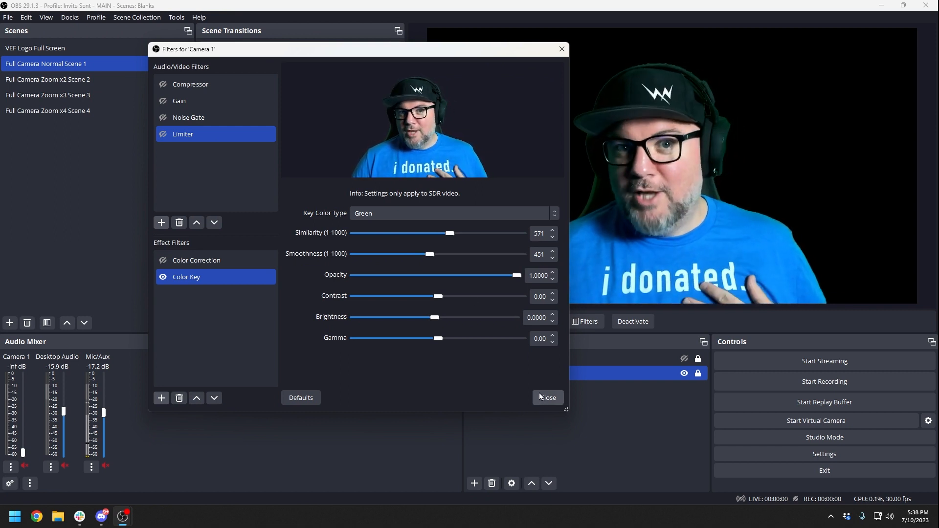
# - Try Blue as the key color type, switch it back to Green, and close the filters of Camera 1
pyautogui.click(547, 212)
pyautogui.click(428, 239)
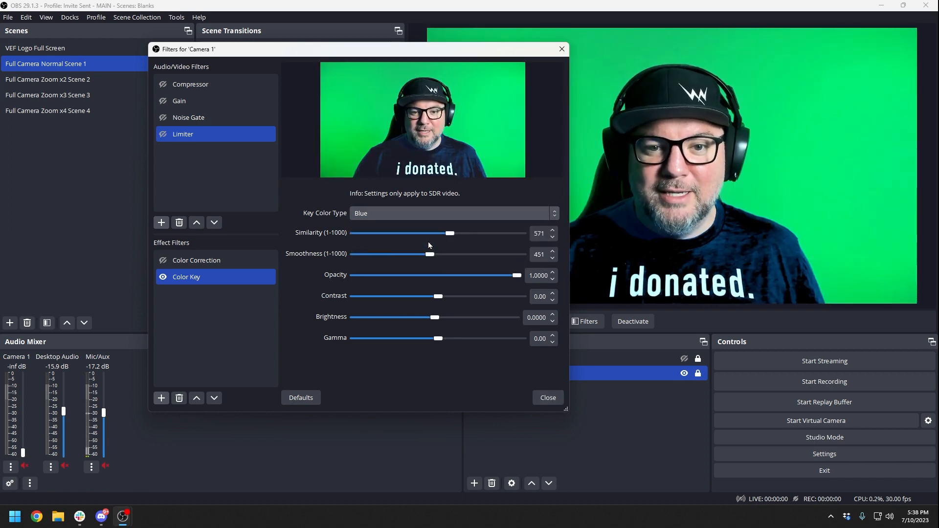
pyautogui.click(426, 214)
pyautogui.click(404, 225)
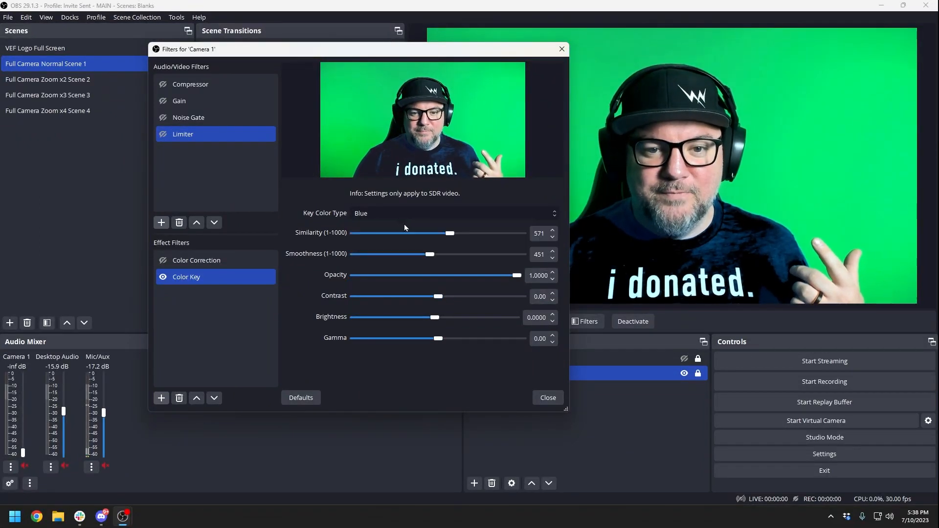
pyautogui.click(545, 397)
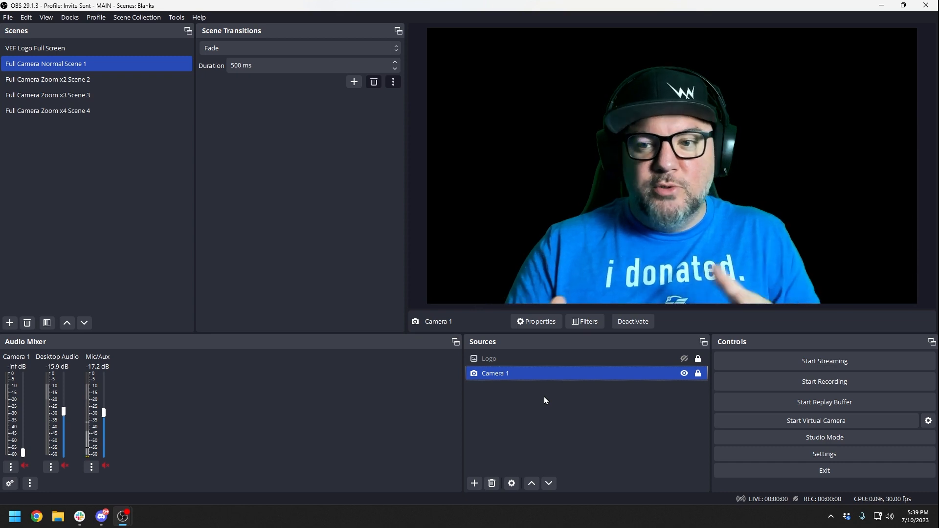
# - Add a new Window Capture source showing the Chrome window with the Rocket League video
pyautogui.click(475, 483)
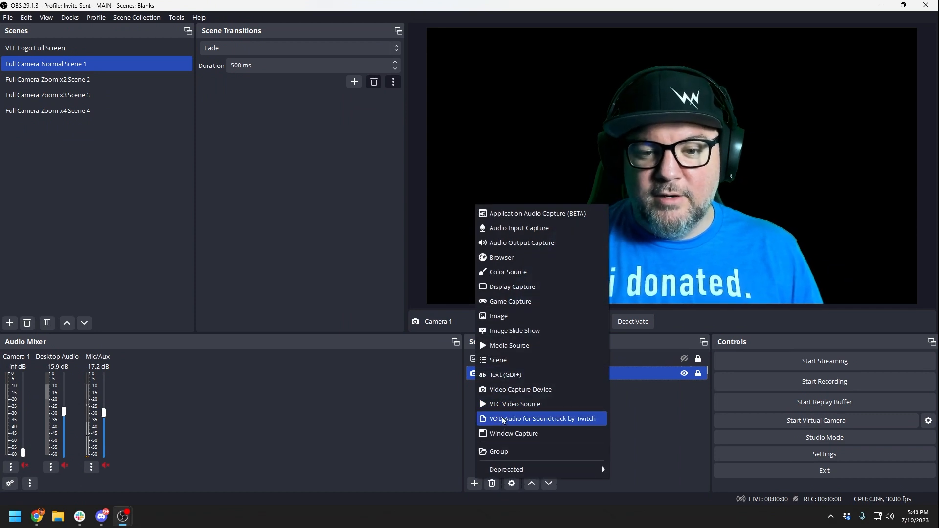
pyautogui.click(495, 435)
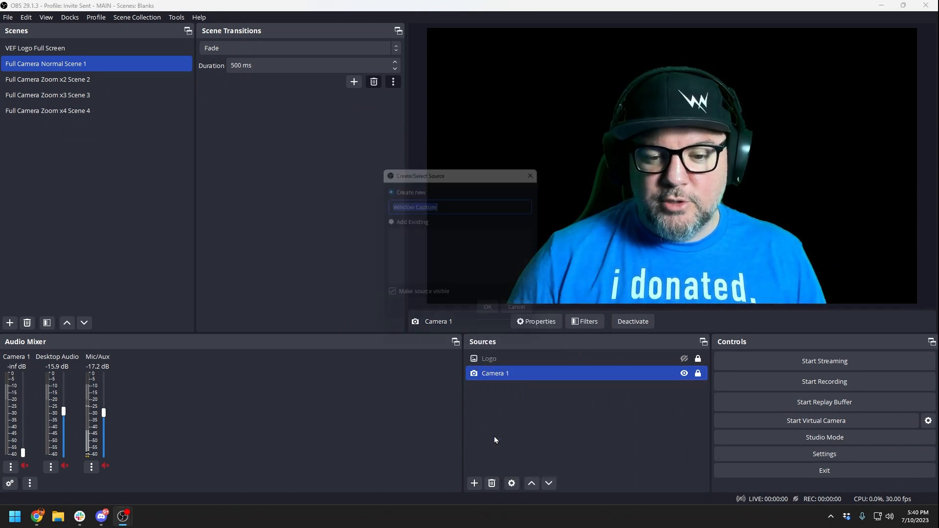
pyautogui.press('Return')
pyautogui.click(596, 390)
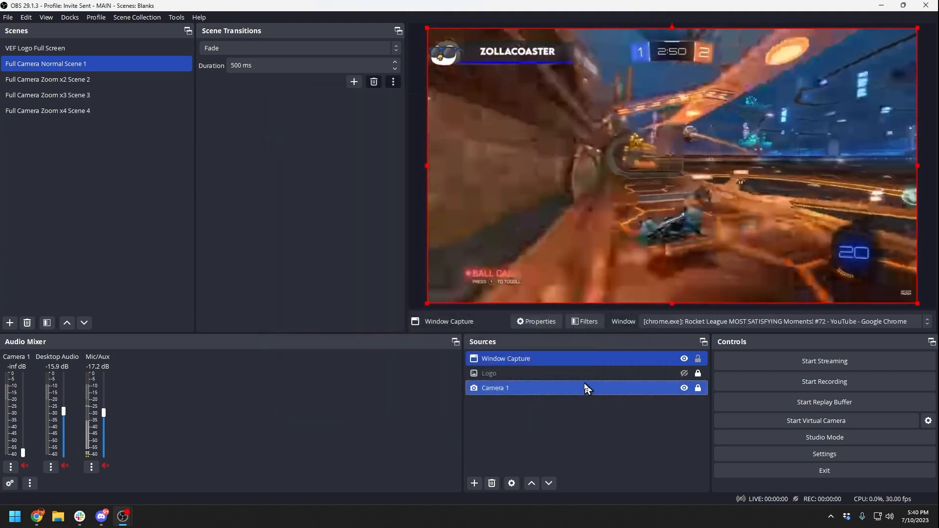
# - Move the Window Capture source below Camera 1 in the source order and lock it
pyautogui.moveTo(511, 359); pyautogui.dragTo(509, 394)
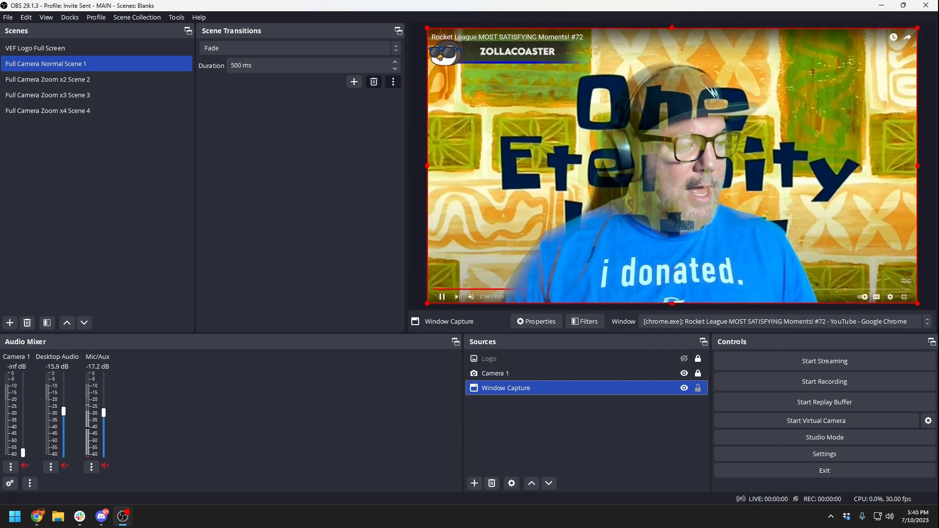
pyautogui.click(697, 388)
# - Set Camera 1's Color Key similarity to 692 and smoothness to 144, and close its filters
pyautogui.keyDown('ctrl'); pyautogui.click(569, 377); pyautogui.keyUp('ctrl')
pyautogui.click(567, 375)
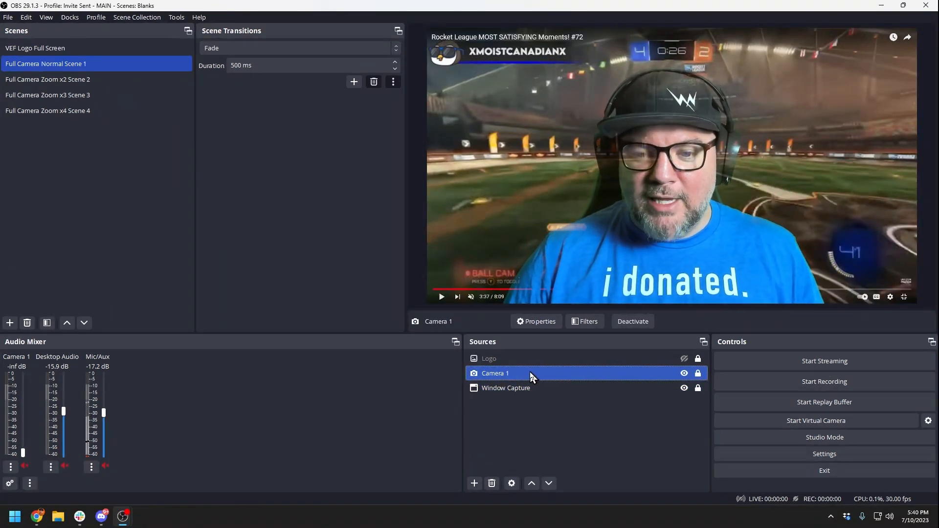
pyautogui.rightClick(530, 373)
pyautogui.click(549, 381)
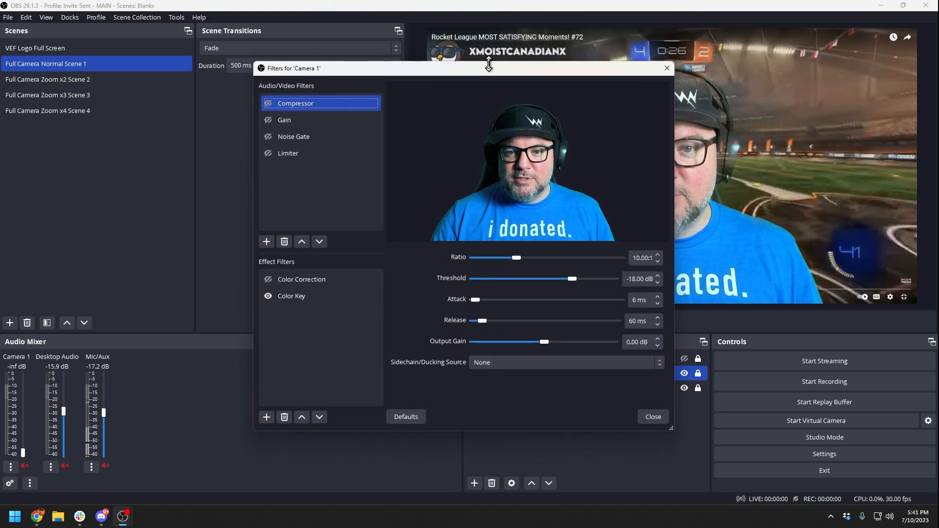
pyautogui.moveTo(493, 71); pyautogui.dragTo(331, 56)
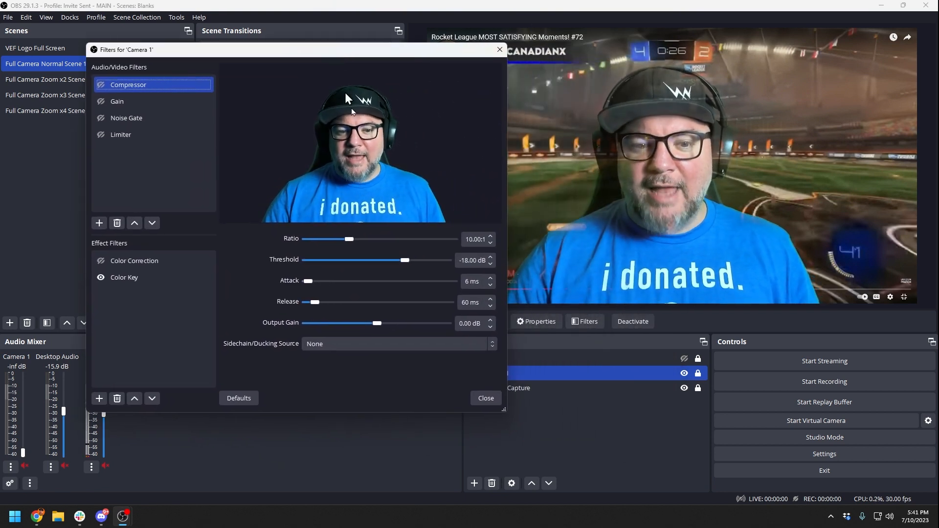
pyautogui.click(138, 277)
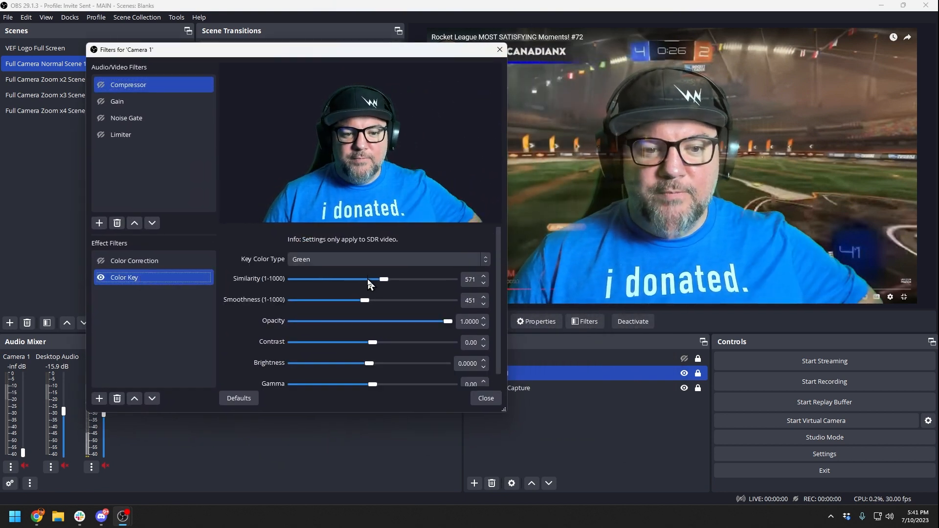
pyautogui.moveTo(365, 300); pyautogui.dragTo(302, 301)
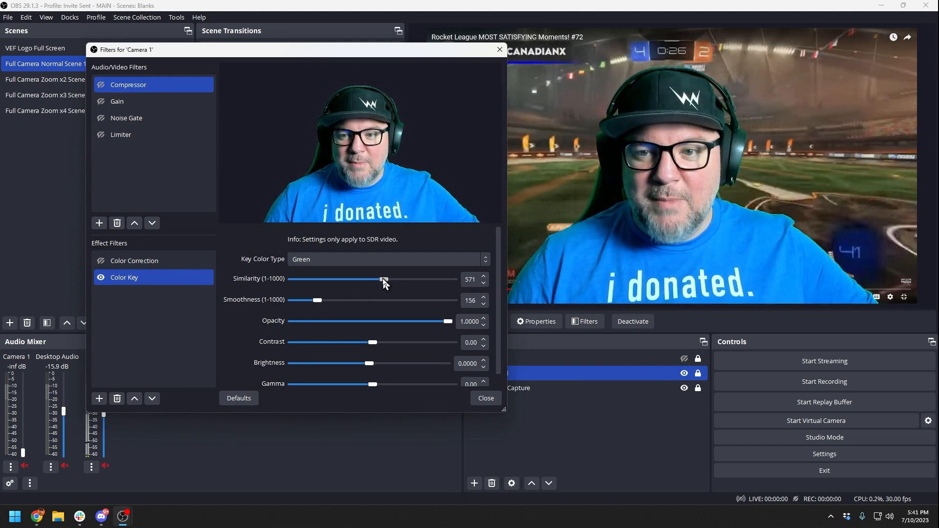
pyautogui.moveTo(382, 279); pyautogui.dragTo(404, 279)
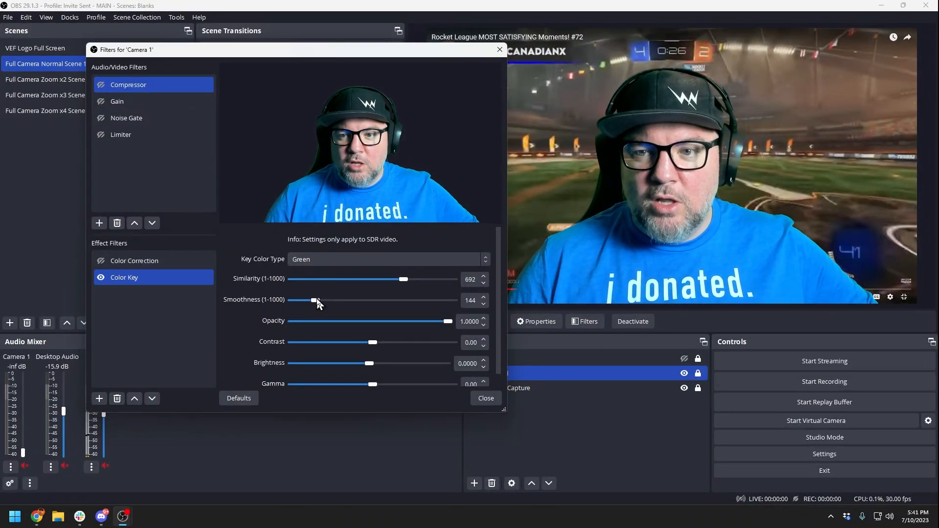
pyautogui.click(494, 401)
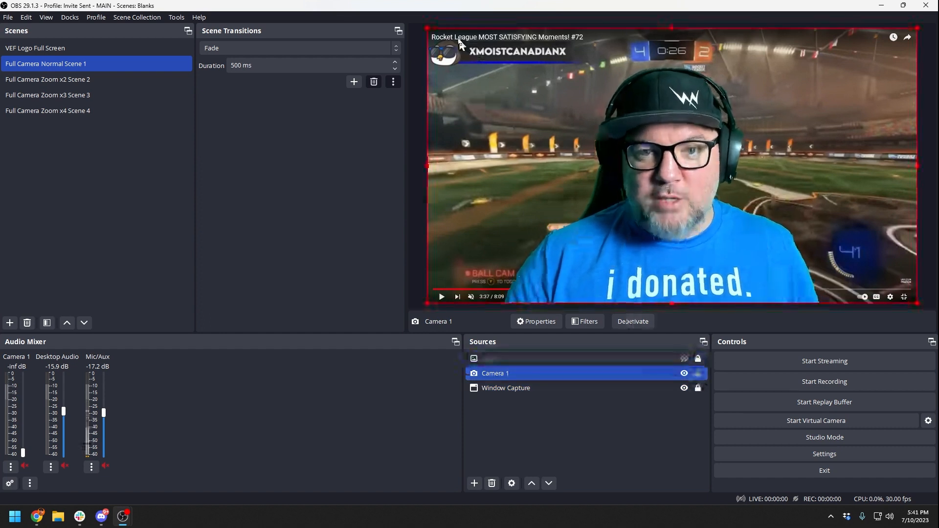
# - Shrink Camera 1 into the lower-right corner of the canvas, about 1296 px from its left and 657 px from its top edge, and lock it
pyautogui.moveTo(425, 26); pyautogui.dragTo(737, 195)
pyautogui.moveTo(824, 253); pyautogui.dragTo(846, 254)
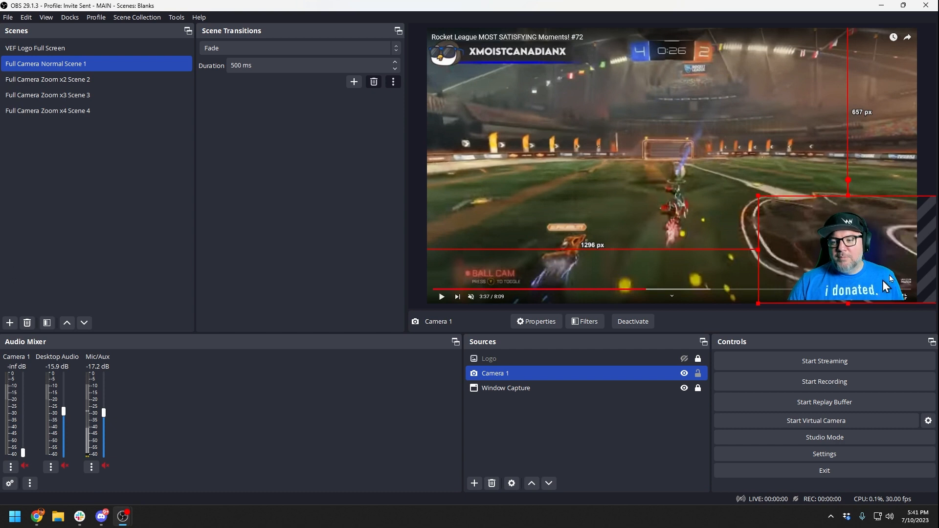
pyautogui.click(698, 373)
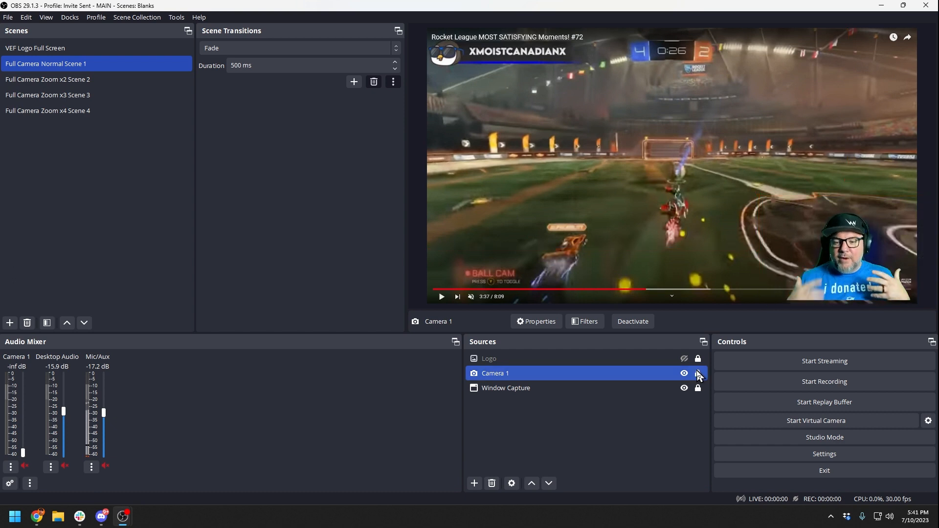
# - Open the filters of Camera 1 and toggle the Color Key filter off and on to compare the keyed and unkeyed camera
pyautogui.rightClick(541, 379)
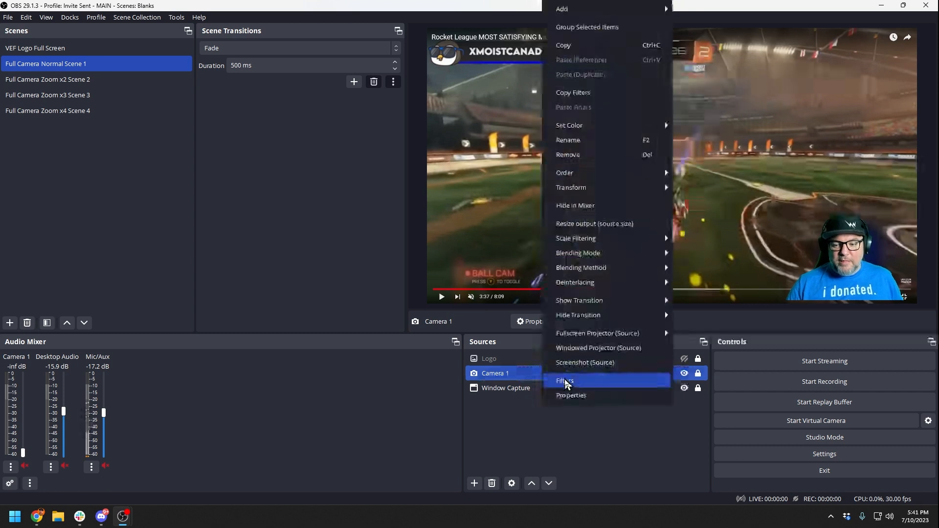
pyautogui.click(548, 381)
pyautogui.moveTo(497, 72); pyautogui.dragTo(347, 47)
pyautogui.click(117, 273)
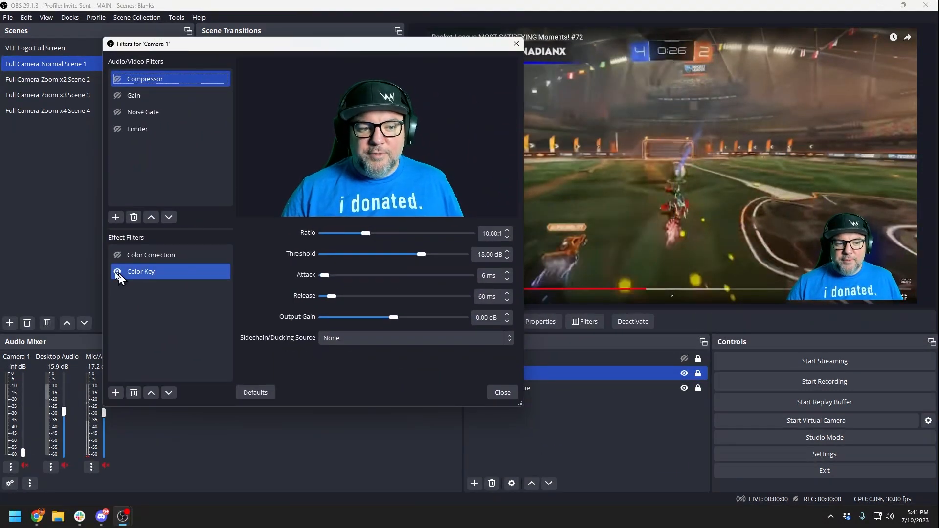
pyautogui.click(117, 272)
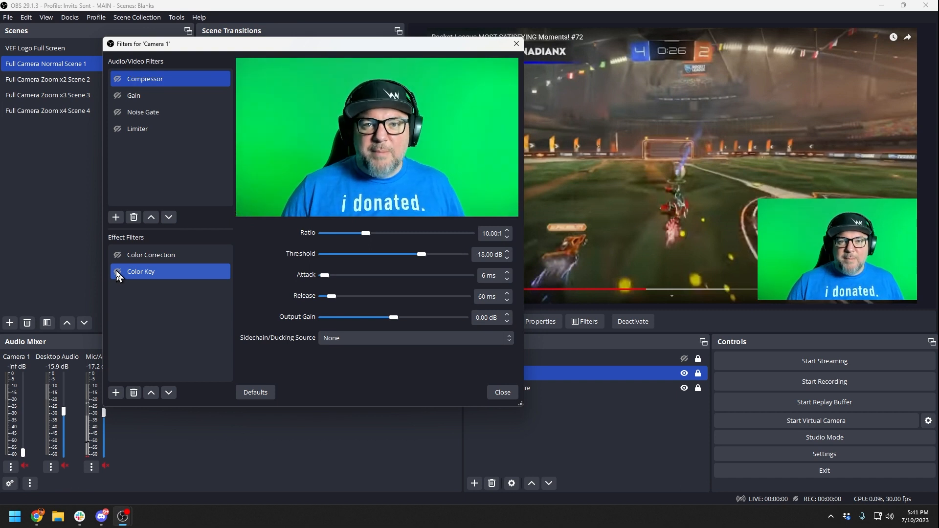
pyautogui.click(117, 272)
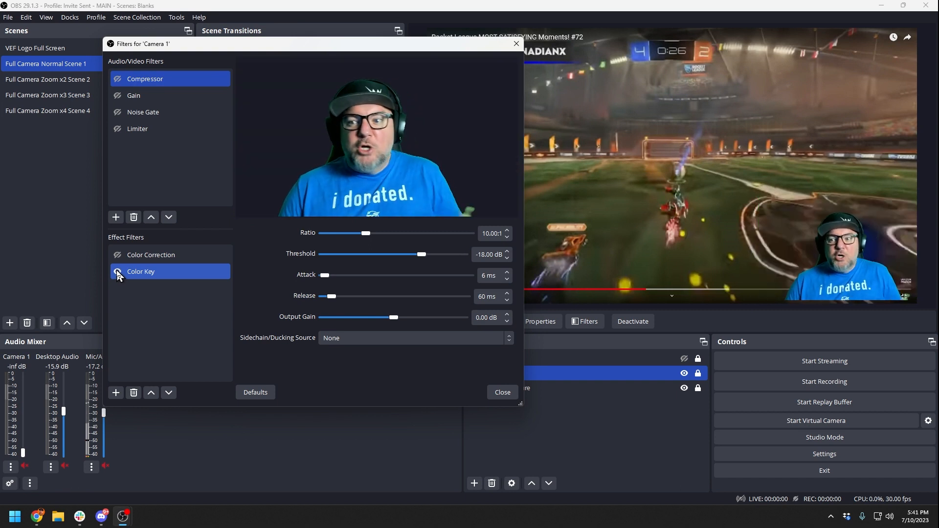
pyautogui.click(116, 260)
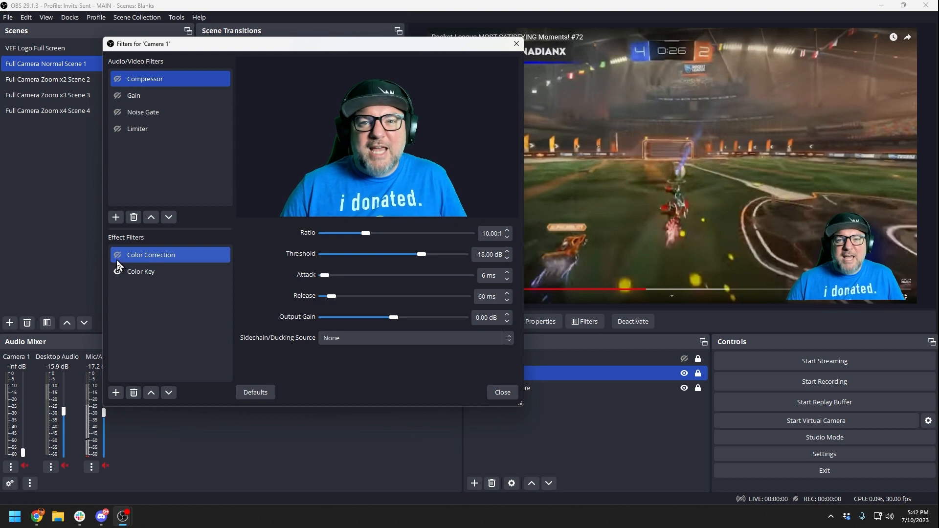
# - Fit Camera 1 to the full canvas with a transform command
pyautogui.rightClick(650, 373)
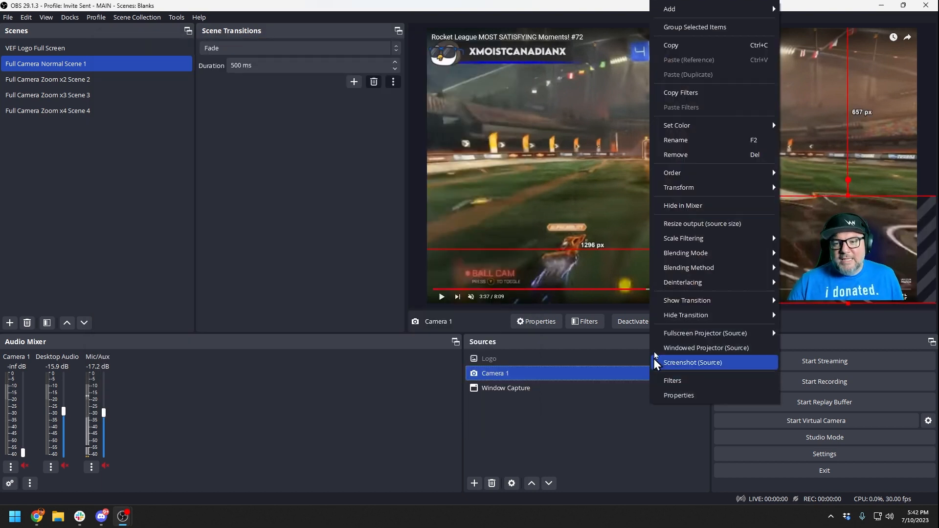
pyautogui.moveTo(704, 190)
pyautogui.click(799, 327)
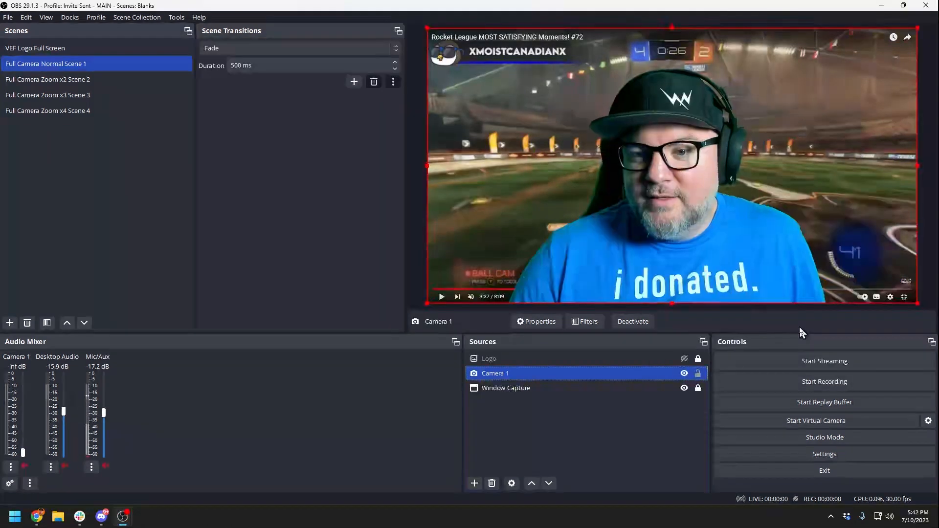
# - Disable the Color Key filter on Camera 1 and close its filters
pyautogui.rightClick(610, 380)
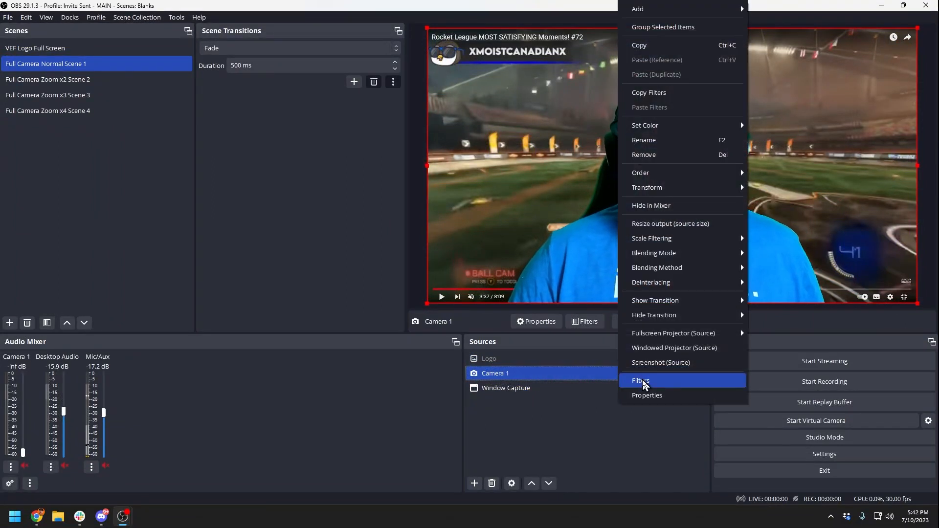
pyautogui.click(640, 383)
pyautogui.moveTo(455, 69); pyautogui.dragTo(276, 56)
pyautogui.click(90, 285)
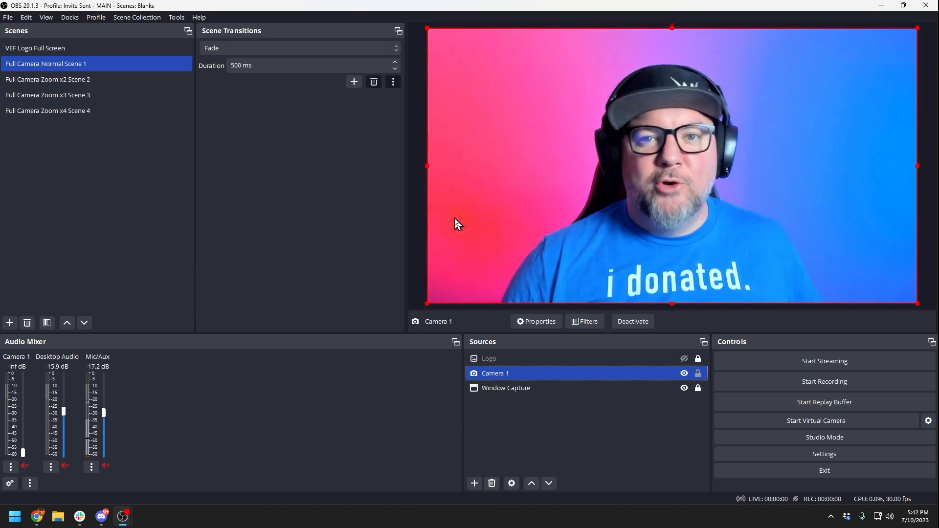
# - Lock Camera 1 in place and hide the Window Capture source in the Full Camera Normal Scene 1
pyautogui.keyDown('ctrl'); pyautogui.click(521, 394); pyautogui.keyUp('ctrl')
pyautogui.click(521, 394)
pyautogui.moveTo(521, 394)
pyautogui.mouseDown()
pyautogui.moveTo(518, 365)
pyautogui.moveTo(511, 395)
pyautogui.mouseUp()
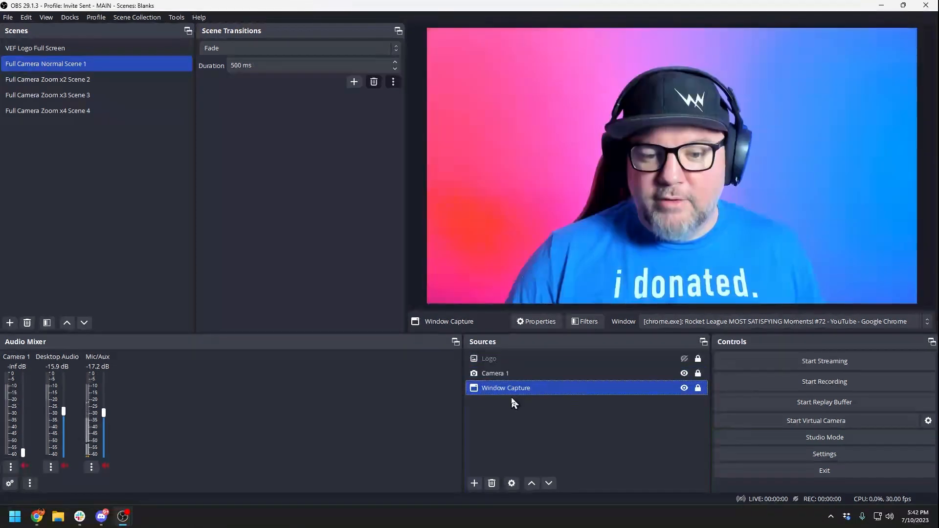
pyautogui.click(685, 388)
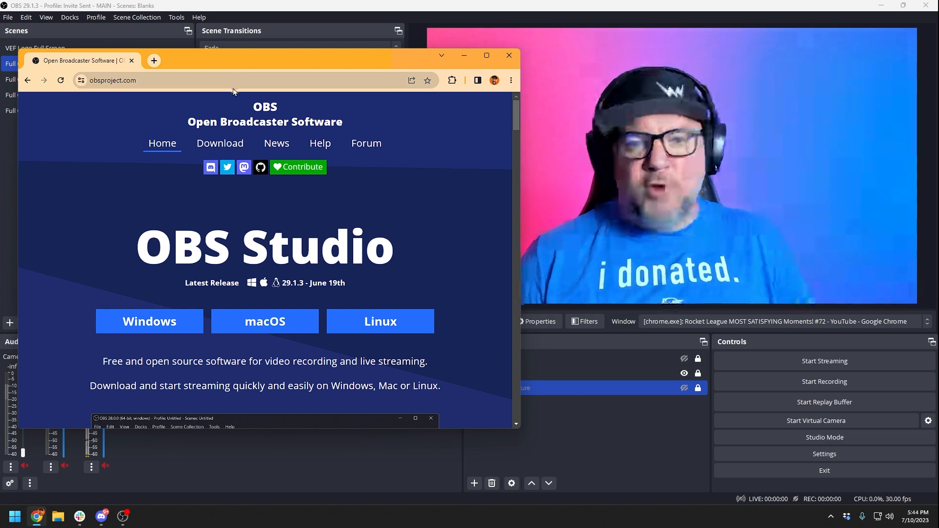
# - On obsproject.com in the browser, open the forum's OBS Studio plugins listing and sort it by downloads in descending order
pyautogui.click(357, 144)
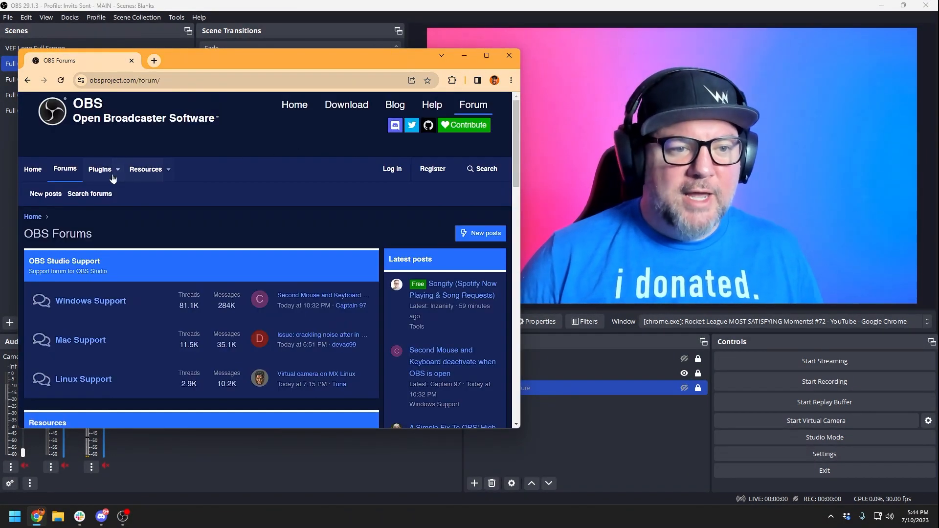
pyautogui.click(111, 174)
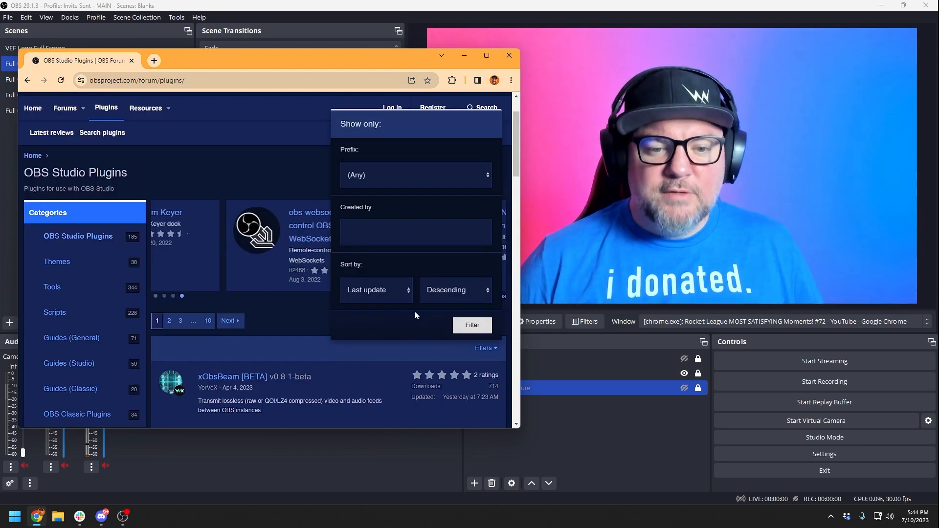
pyautogui.click(388, 293)
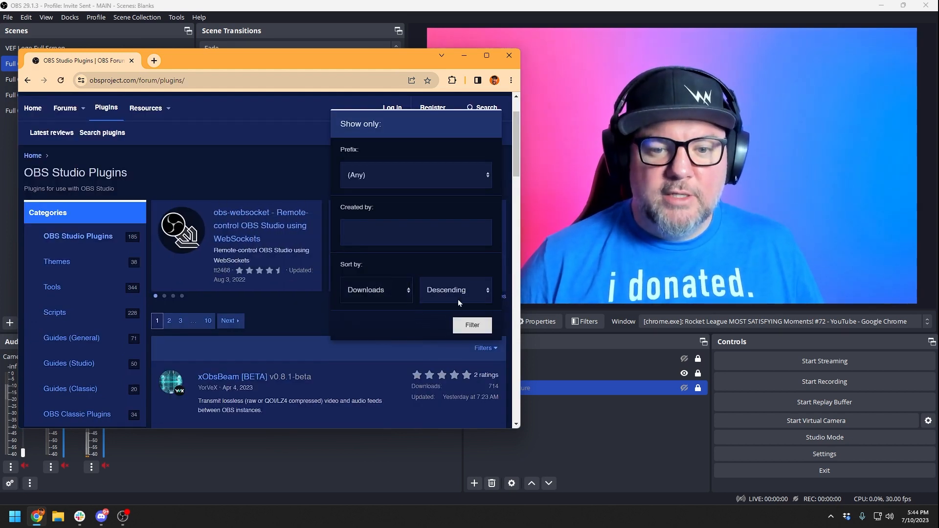
pyautogui.click(458, 300)
pyautogui.click(459, 323)
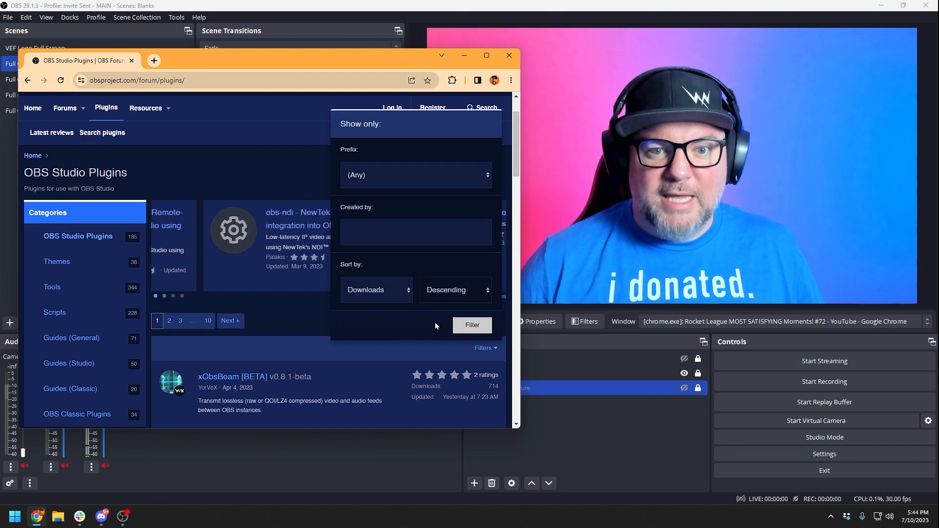
# - Look through the most downloaded OBS Studio plugins, from OBS Virtualcam and StreamFX to Source Record and Transition Table, and close the browser
pyautogui.scroll(-2, 517, 165)
pyautogui.moveTo(519, 169); pyautogui.dragTo(520, 268)
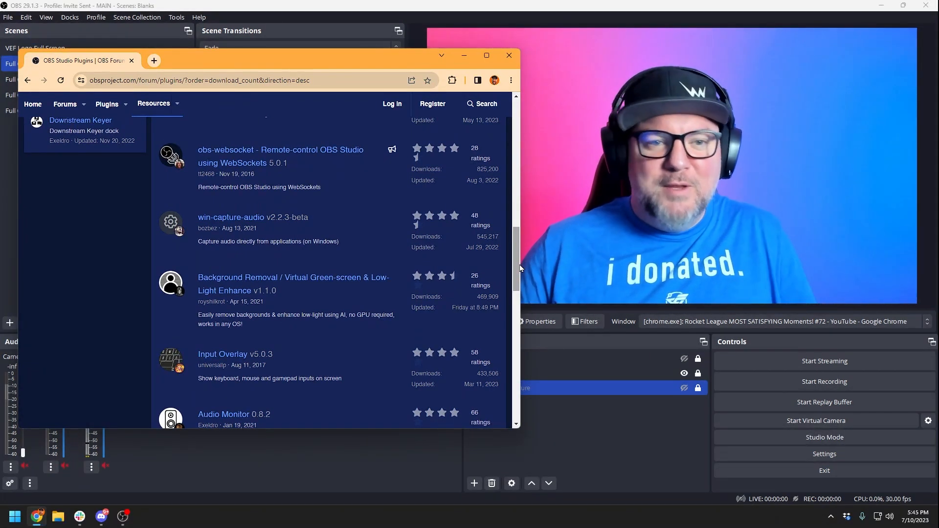
pyautogui.moveTo(519, 268); pyautogui.dragTo(519, 218)
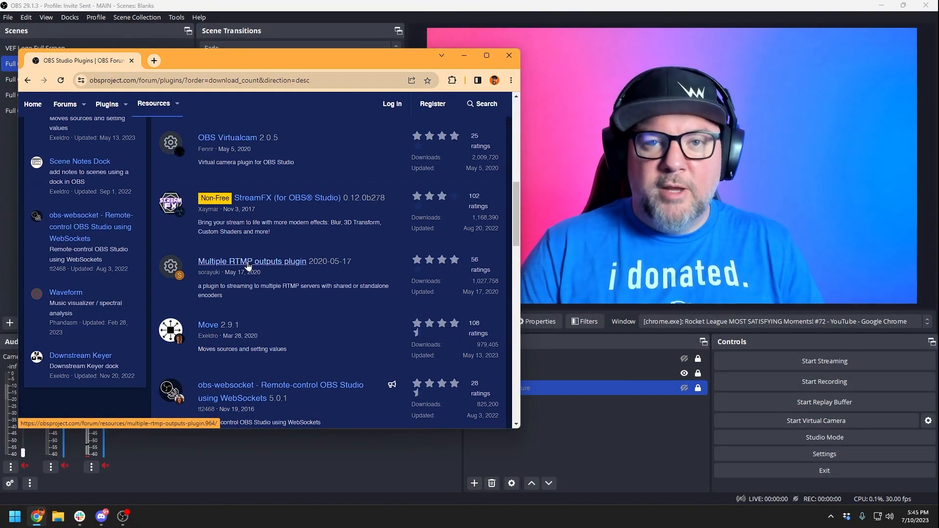
pyautogui.scroll(-10, 505, 318)
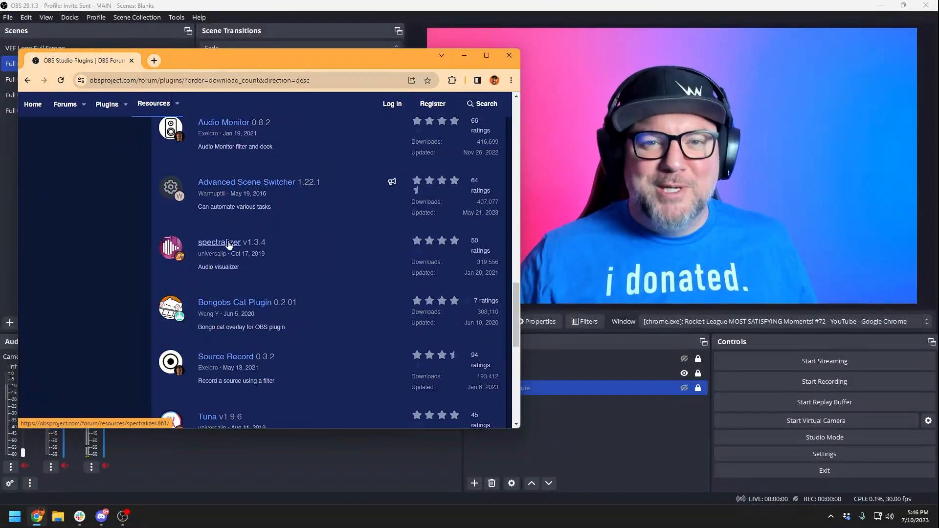
pyautogui.scroll(-1, 433, 307)
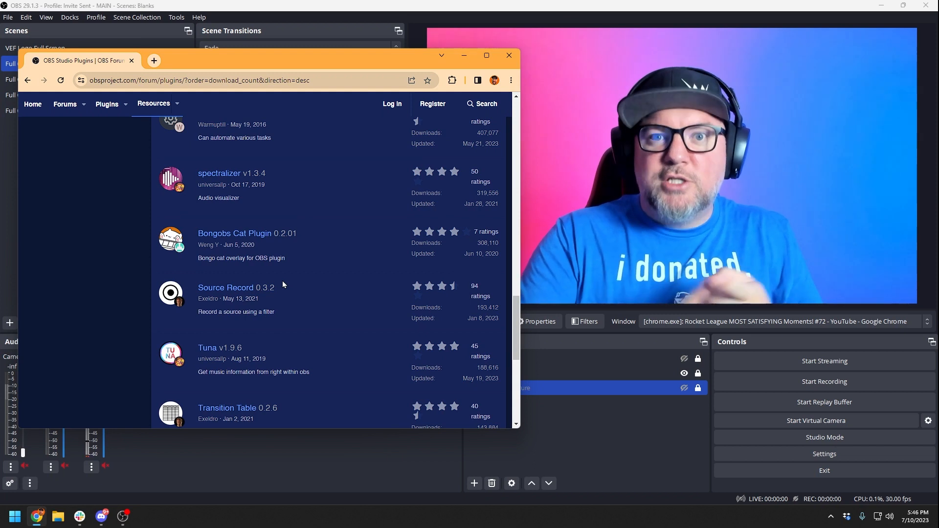
pyautogui.moveTo(514, 325); pyautogui.dragTo(515, 118)
pyautogui.click(510, 59)
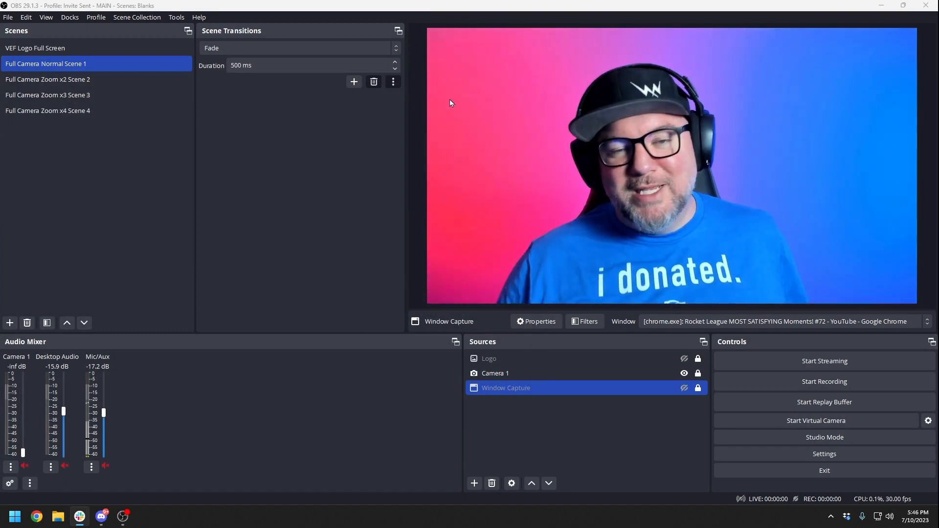